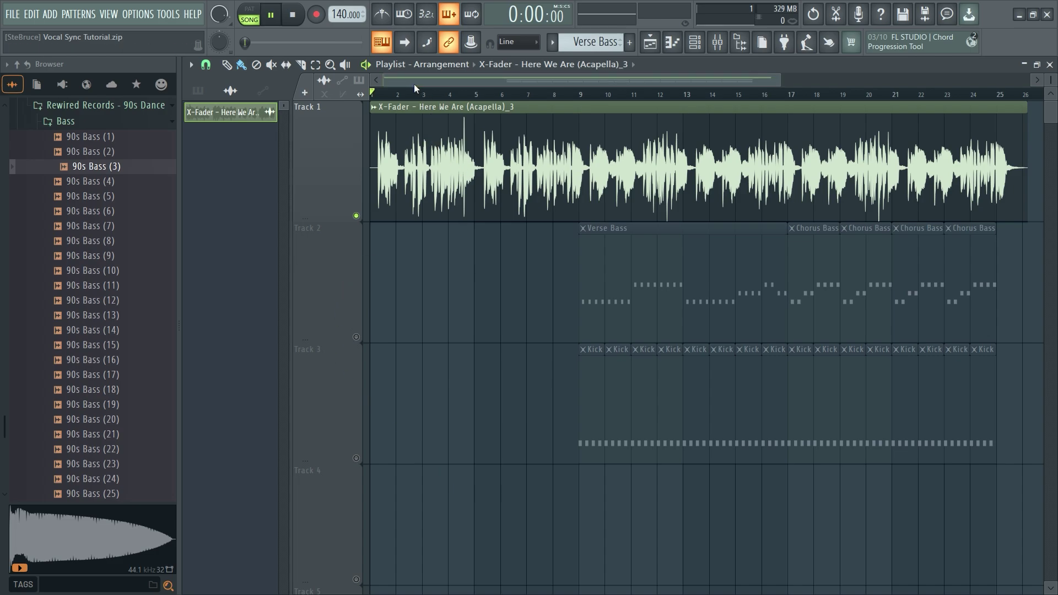
# Step: Play the acapella on Track 1 from the beginning and from shortly after bar 8 to hear its rhythm
pyautogui.press('space')
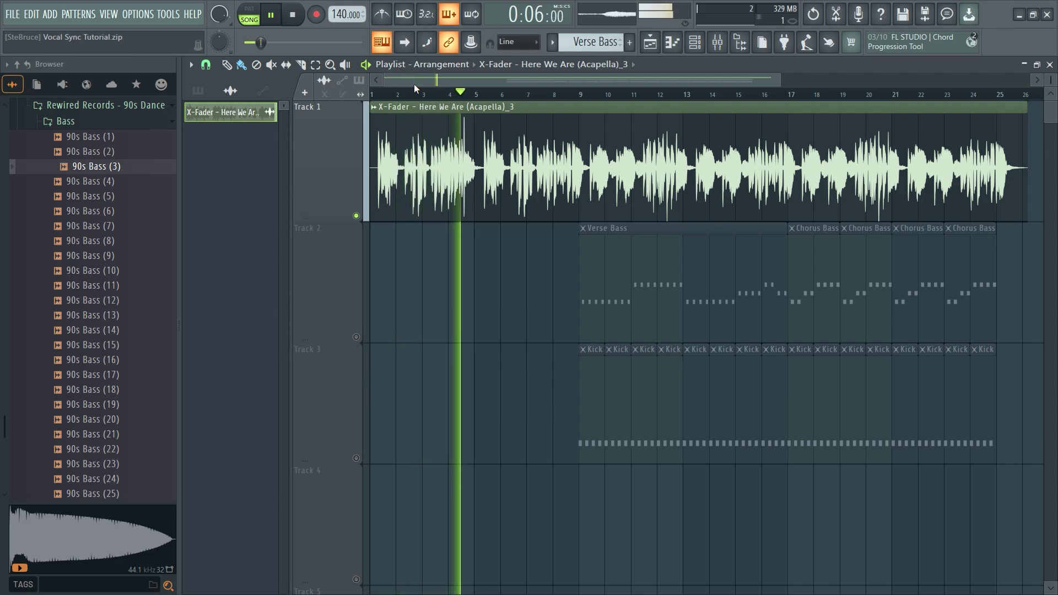
pyautogui.press('space')
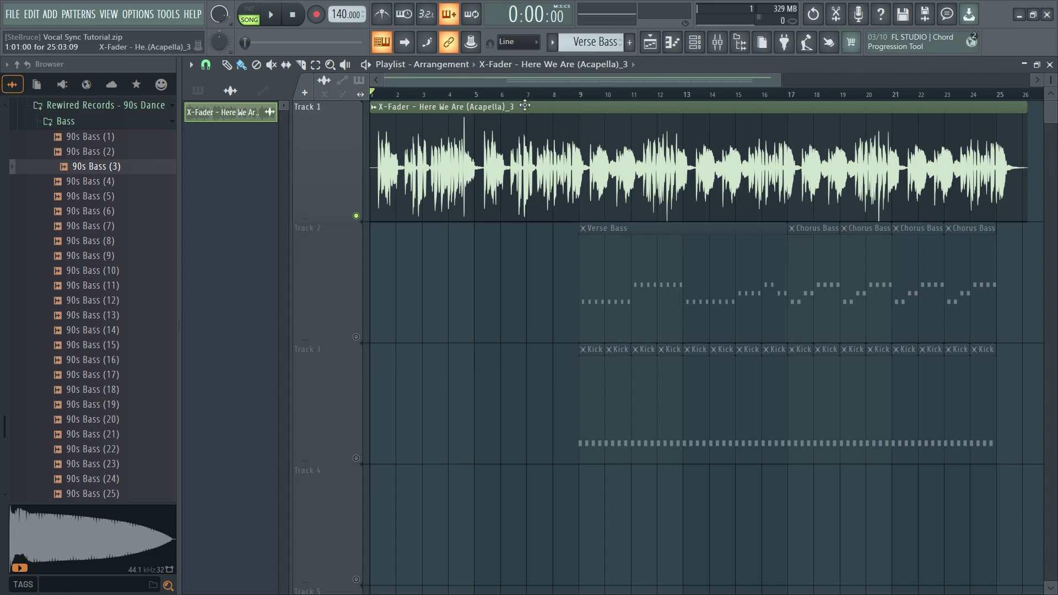
pyautogui.click(565, 94)
pyautogui.press('space')
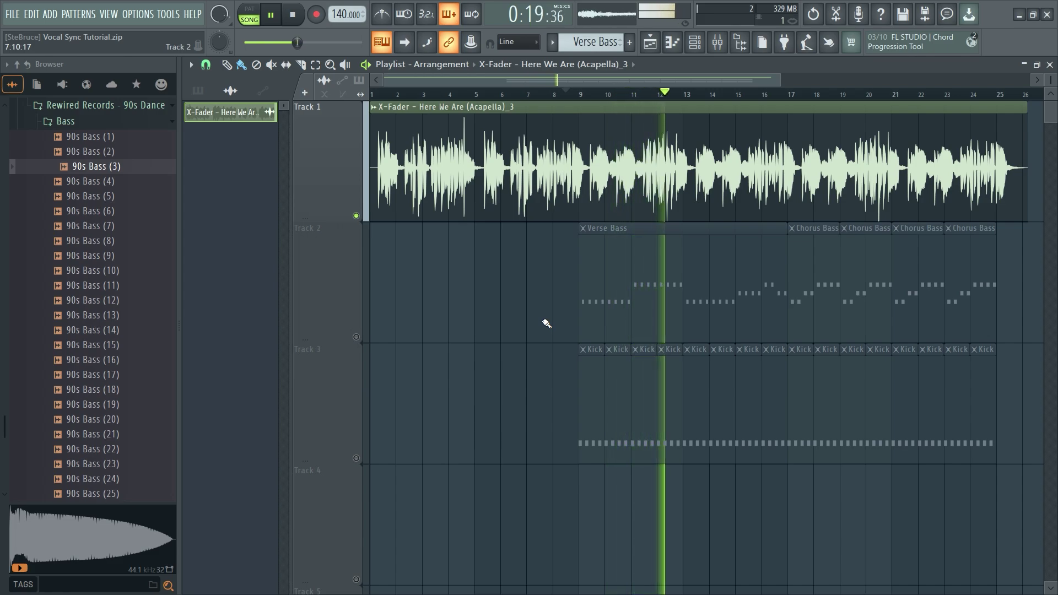
pyautogui.press('space')
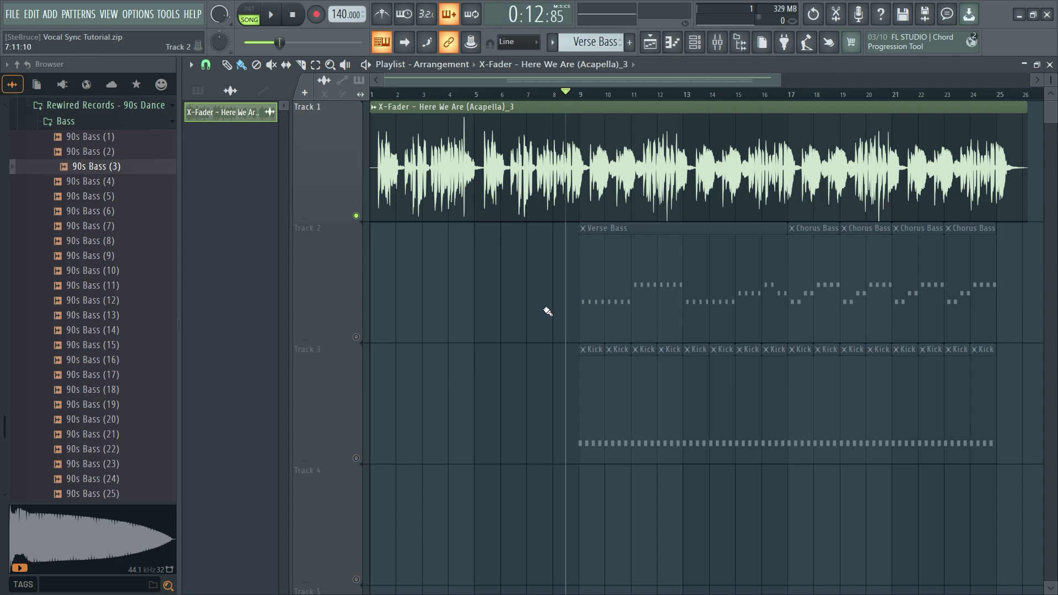
# Step: Move the acapella clip to start shortly after bar 7 and start playback just before it with the tempo tapper open
pyautogui.moveTo(427, 171); pyautogui.dragTo(600, 166)
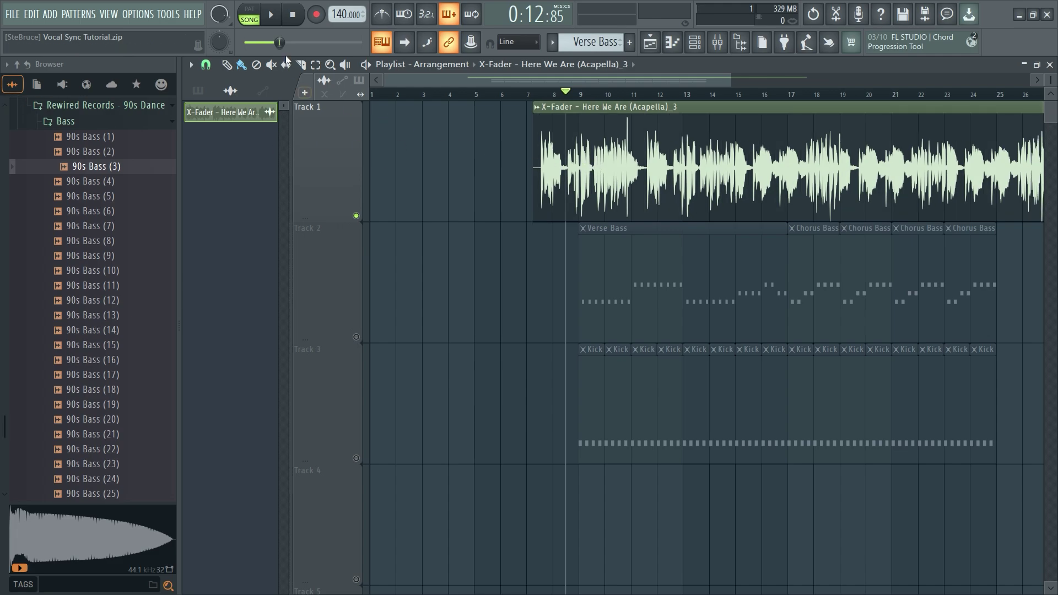
pyautogui.rightClick(341, 14)
pyautogui.click(477, 25)
pyautogui.moveTo(566, 92); pyautogui.dragTo(521, 92)
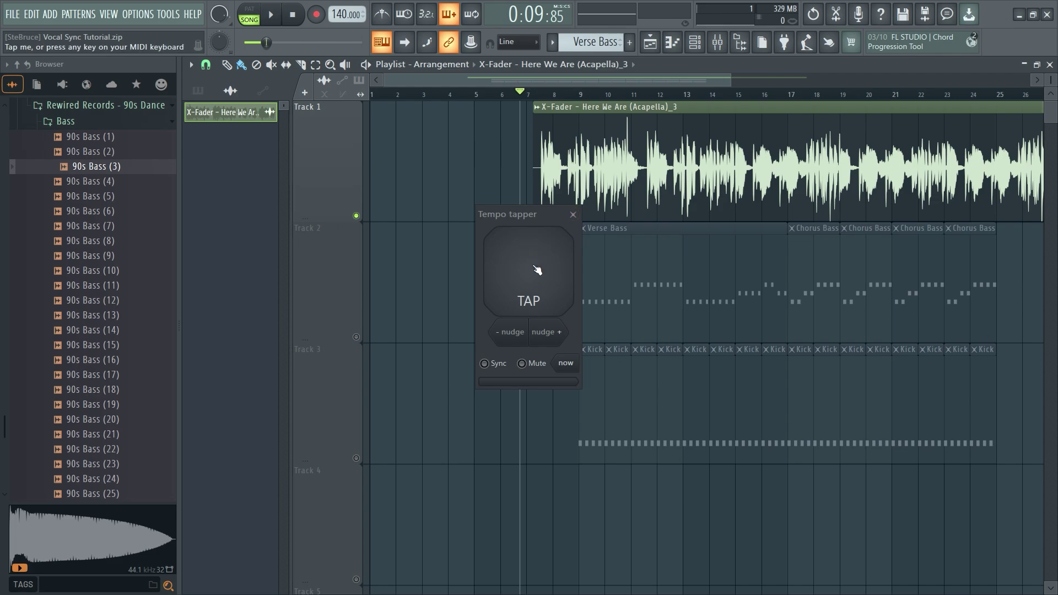
pyautogui.click(273, 16)
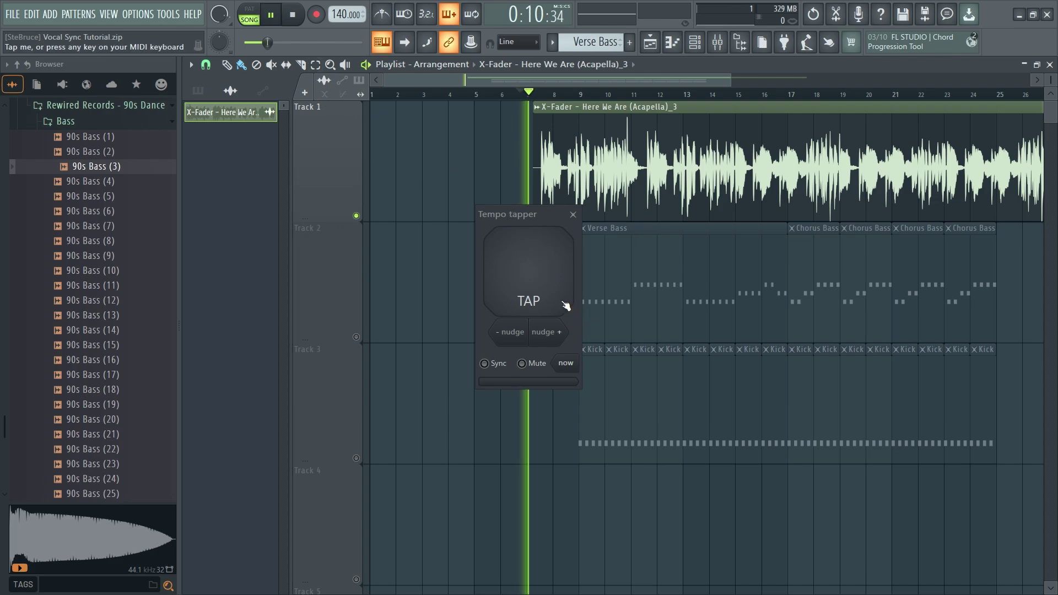
# Step: Tap along with the vocal's beat in the tempo tapper to set the project tempo to 137 BPM, and stop playback
pyautogui.click(542, 275)
pyautogui.click(543, 276)
pyautogui.click(543, 276)
pyautogui.click(542, 275)
pyautogui.click(542, 275)
pyautogui.click(543, 276)
pyautogui.click(543, 275)
pyautogui.click(543, 276)
pyautogui.click(543, 276)
pyautogui.click(543, 275)
pyautogui.click(543, 275)
pyautogui.click(542, 275)
pyautogui.click(543, 275)
pyautogui.click(543, 276)
pyautogui.click(542, 275)
pyautogui.click(543, 276)
pyautogui.click(543, 275)
pyautogui.click(543, 275)
pyautogui.click(542, 275)
pyautogui.click(542, 275)
pyautogui.click(543, 275)
pyautogui.click(542, 276)
pyautogui.click(542, 275)
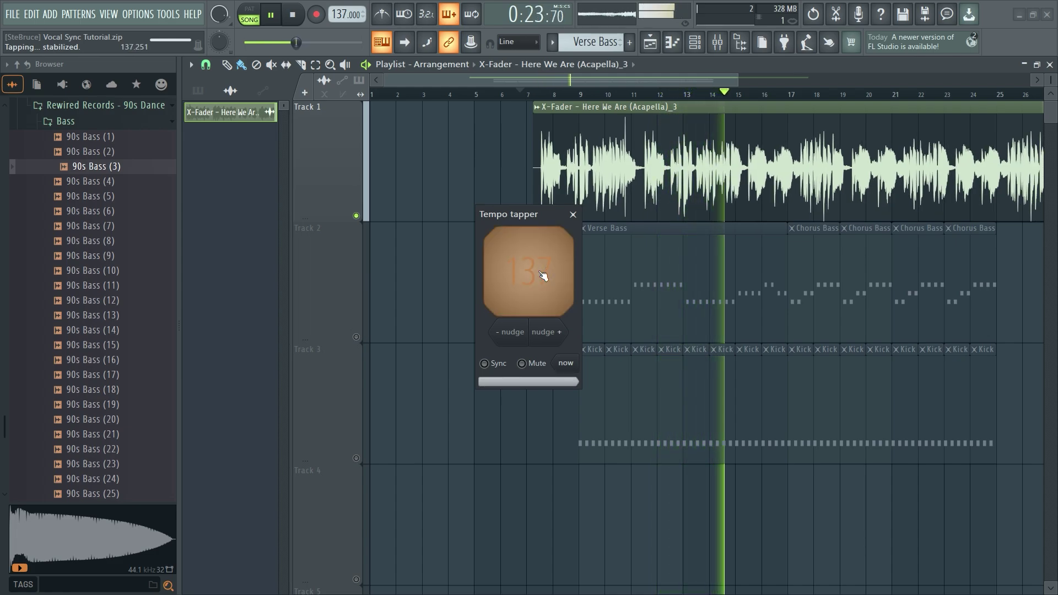
pyautogui.click(543, 275)
pyautogui.click(543, 276)
pyautogui.click(543, 276)
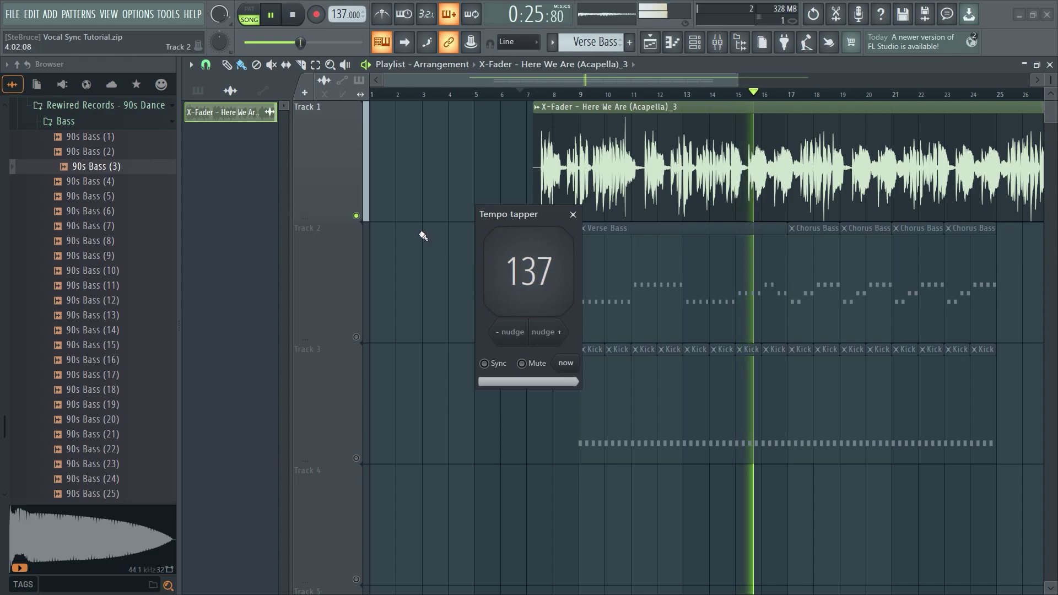
pyautogui.click(301, 26)
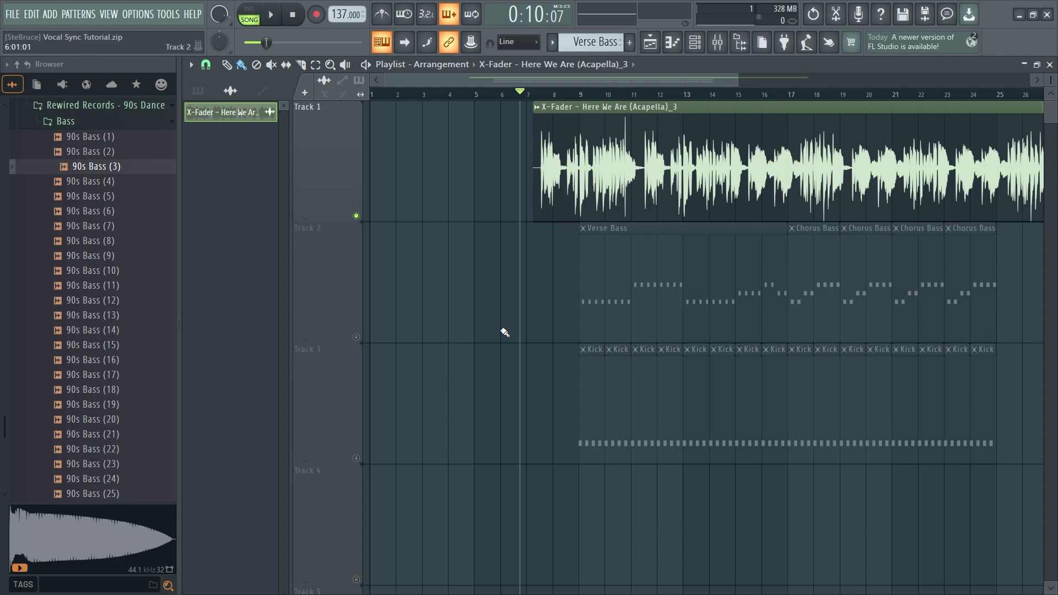
# Step: Unmute the kick on Track 3 and move the acapella clip to start at 7:13
pyautogui.scroll(5, 556, 143)
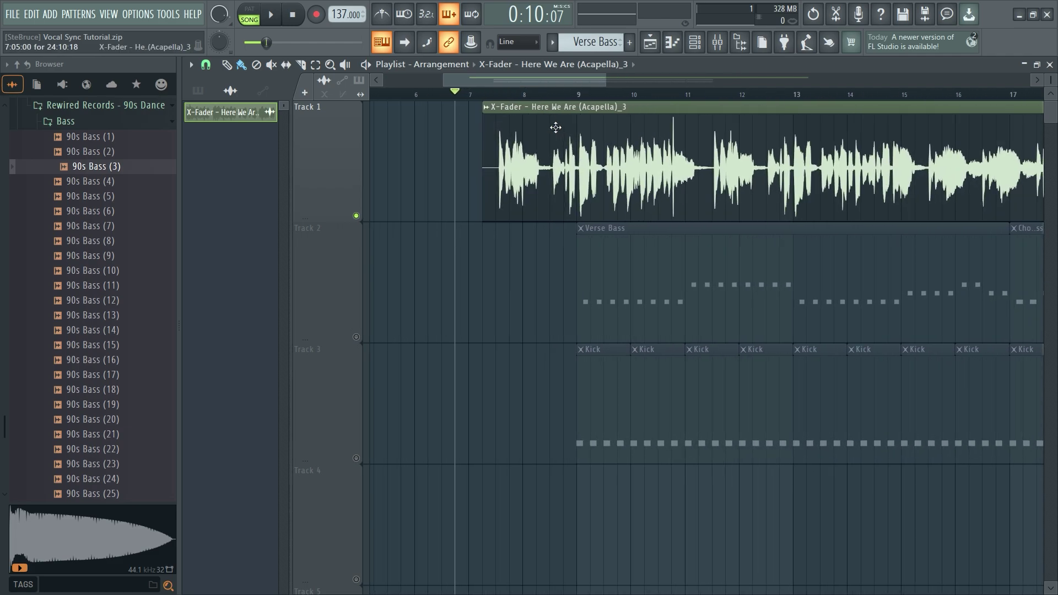
pyautogui.scroll(1, 533, 150)
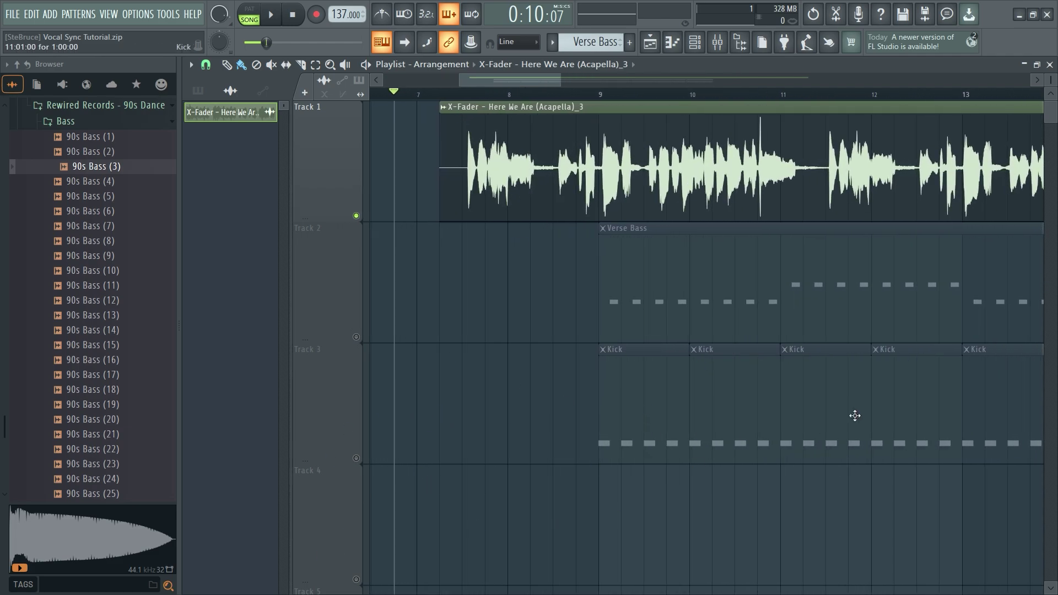
pyautogui.click(356, 458)
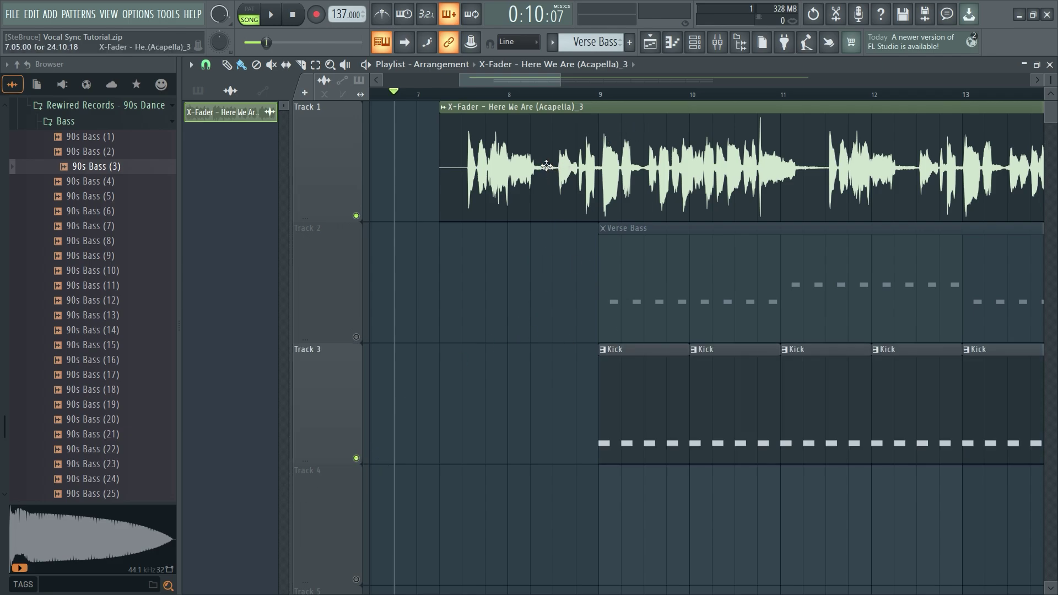
pyautogui.moveTo(551, 166); pyautogui.dragTo(597, 166)
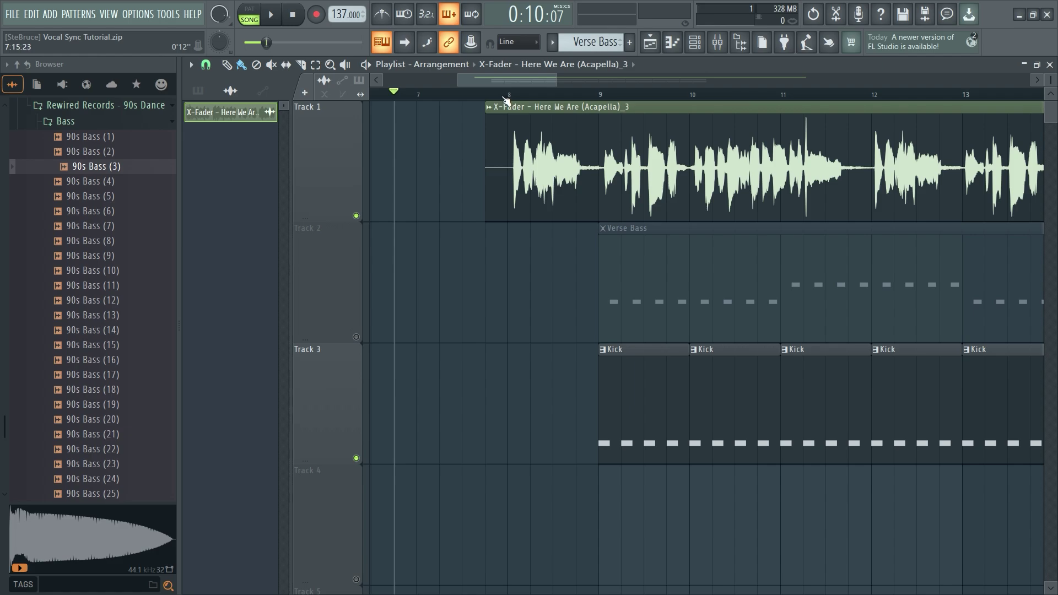
# Step: Play the vocal's first phrase from bar 8 in short bursts to locate its first downbeat
pyautogui.click(507, 95)
pyautogui.press('space')
pyautogui.press('space')
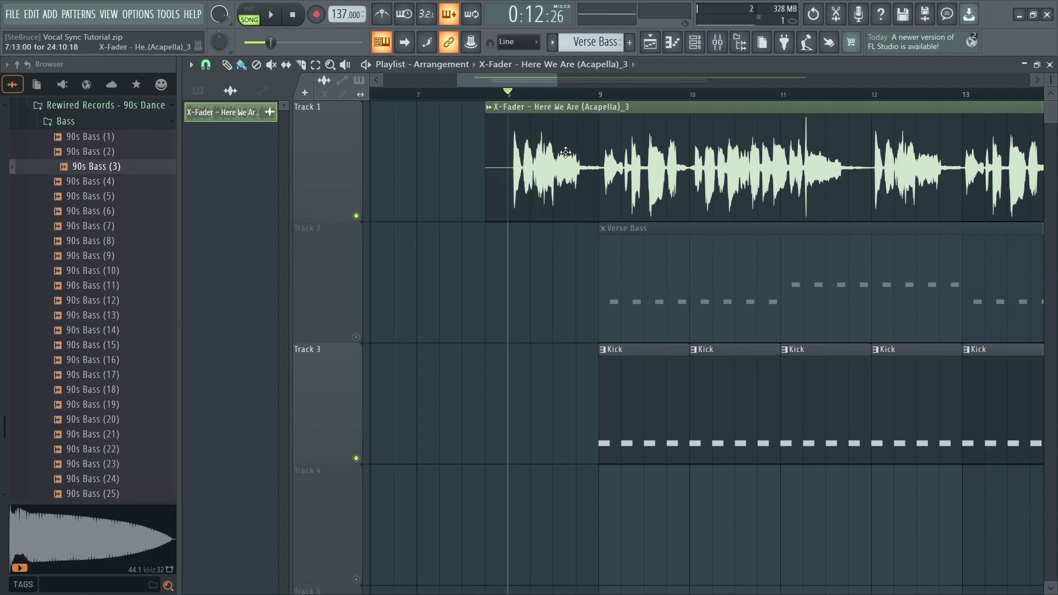
pyautogui.press('space')
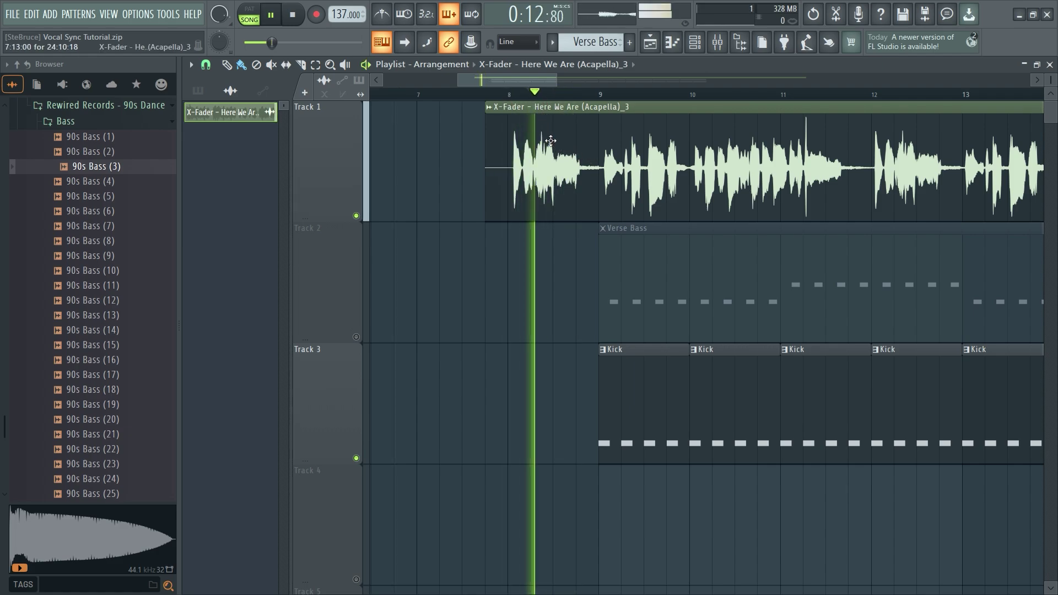
pyautogui.press('space')
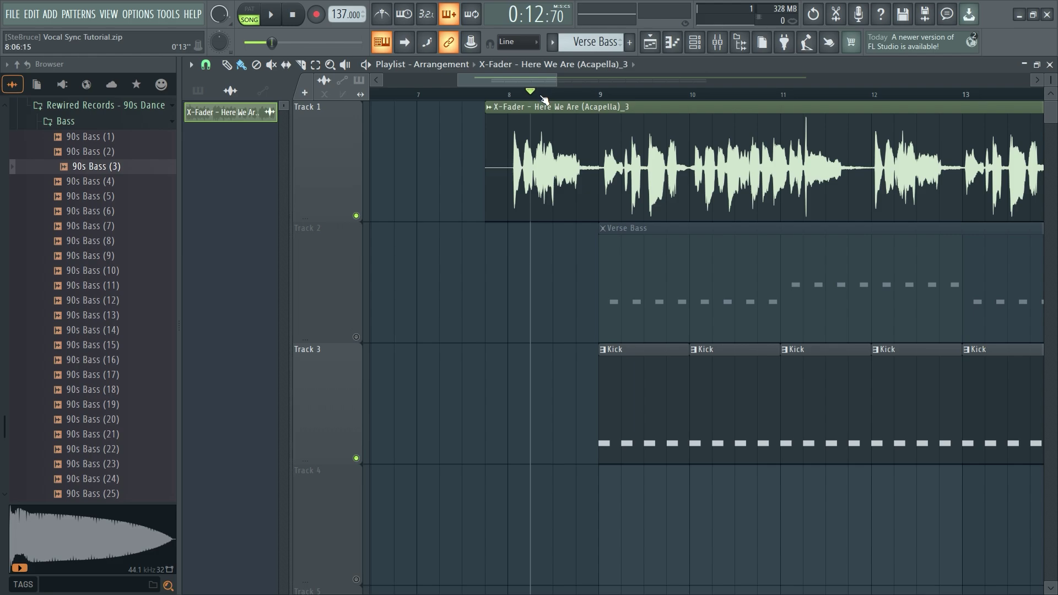
pyautogui.press('space')
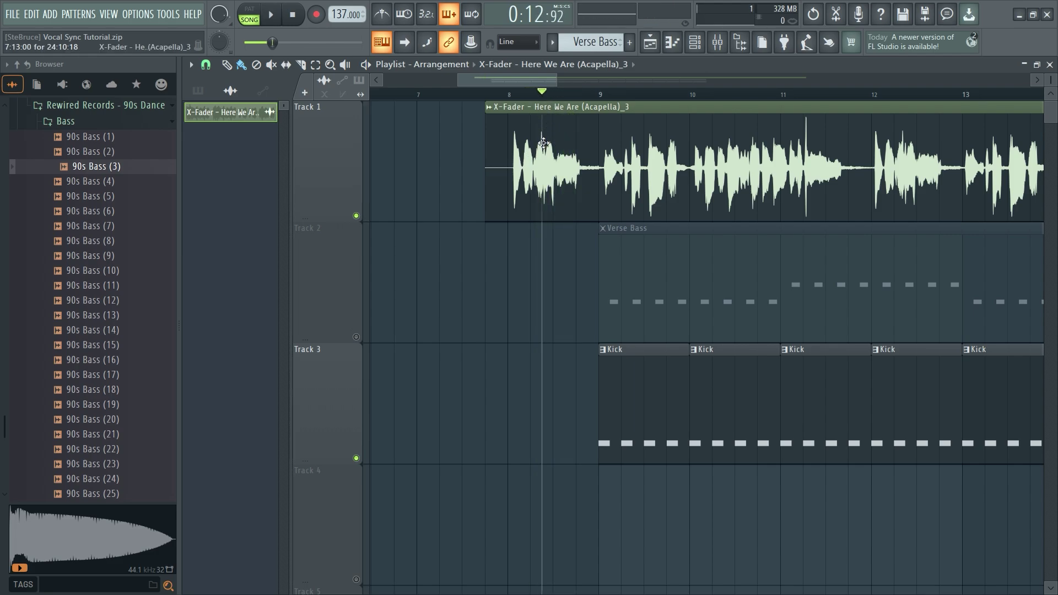
# Step: Move the acapella clip to start at about 8:07, aligning its downbeat with bar 9, and unmute the bass and kick tracks
pyautogui.moveTo(541, 158); pyautogui.dragTo(598, 163)
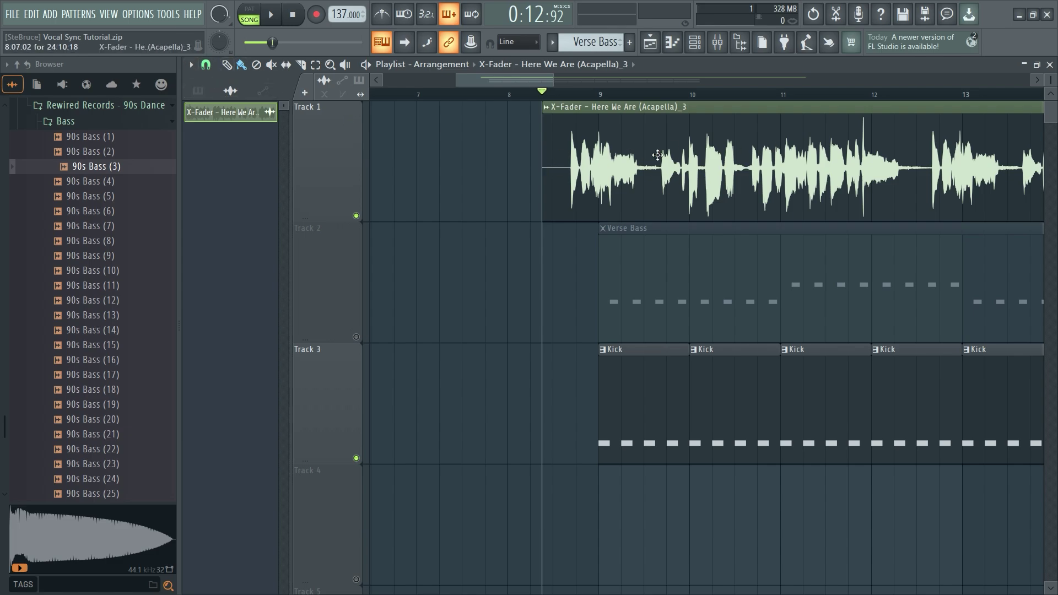
pyautogui.scroll(3, 554, 191)
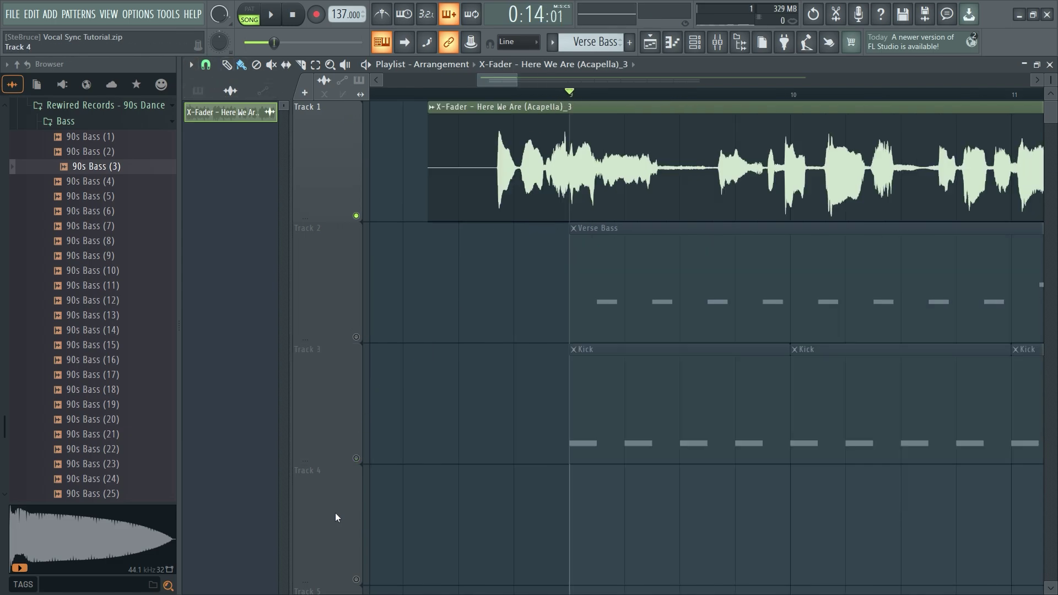
pyautogui.click(356, 459)
pyautogui.click(356, 337)
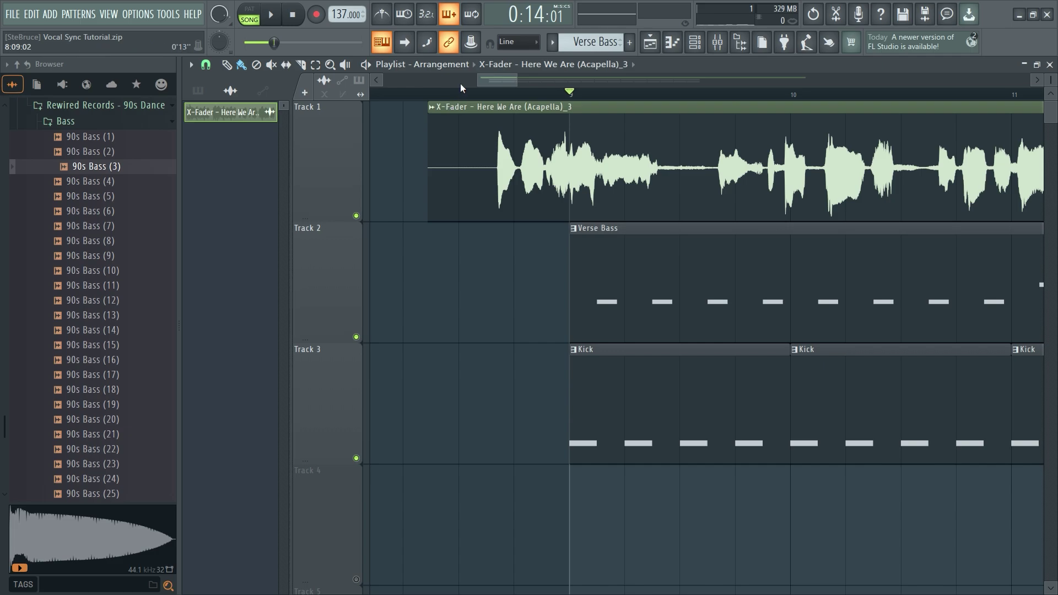
# Step: Play the vocal with the bass and kick from before bar 9 into the chorus to check their sync
pyautogui.press('space')
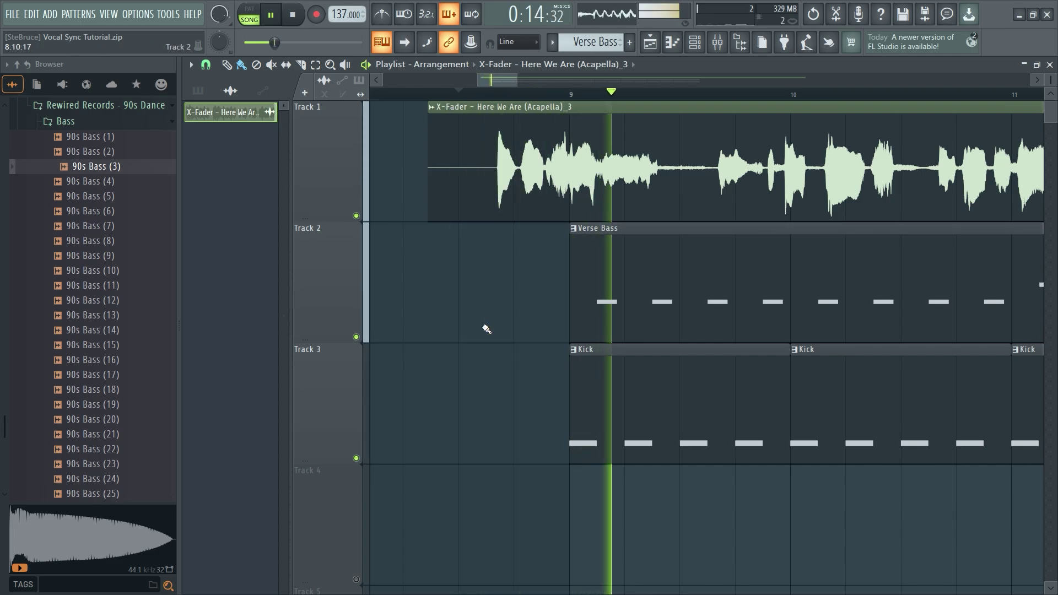
pyautogui.scroll(-3, 486, 329)
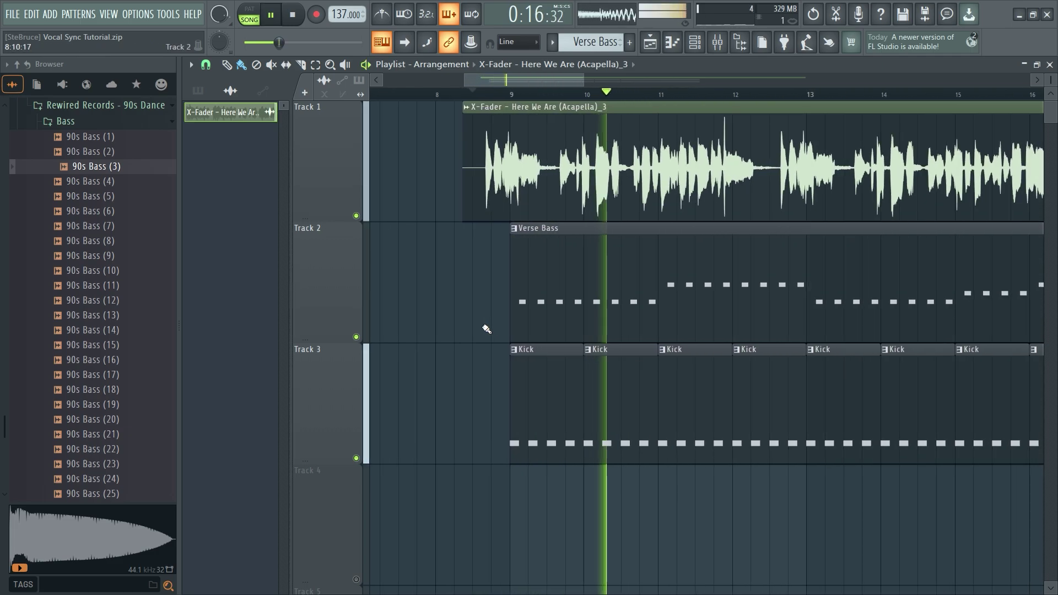
pyautogui.scroll(-3, 487, 328)
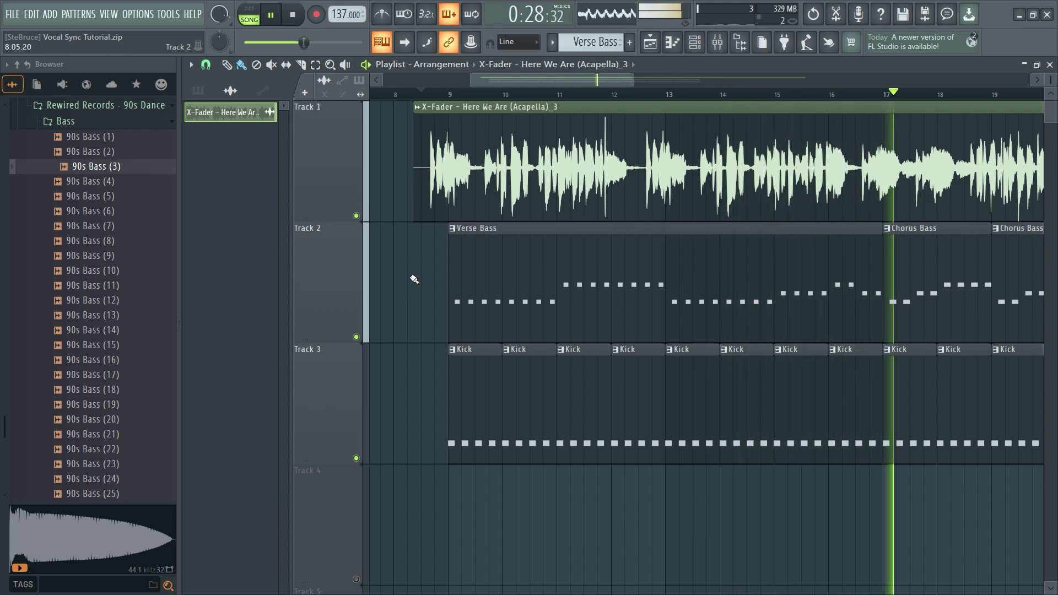
# Step: Nudge the acapella clip slightly earlier to start at 8:06:01, checking its alignment with the kicks around bar 11
pyautogui.moveTo(500, 81); pyautogui.dragTo(502, 84)
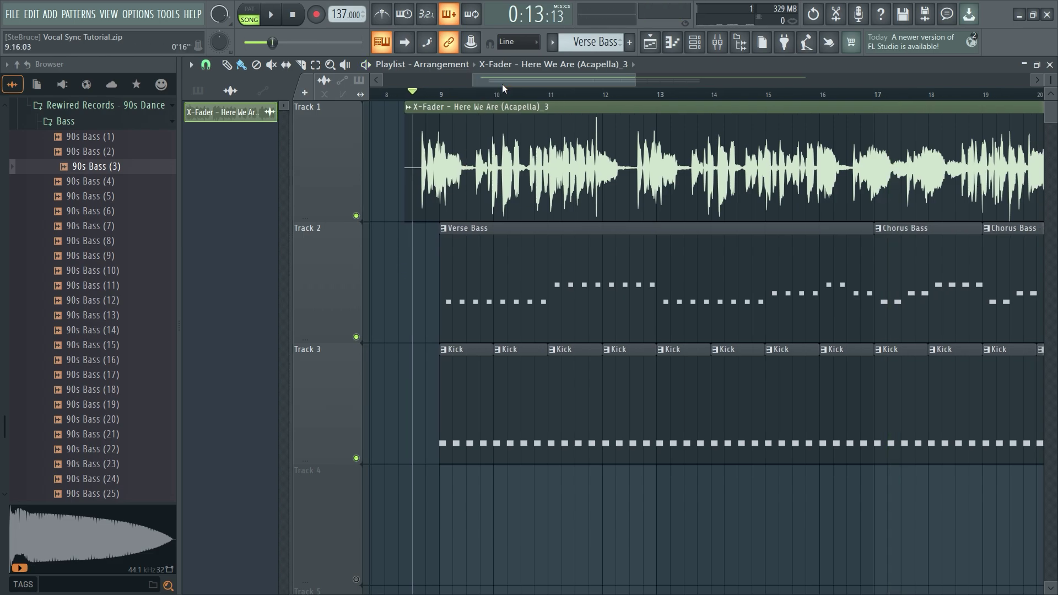
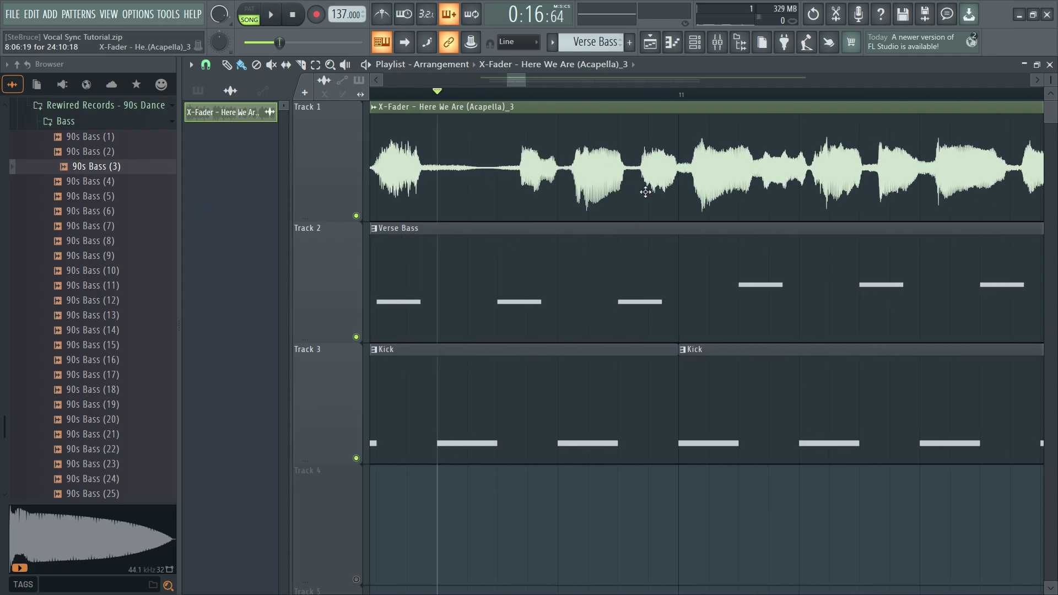
pyautogui.moveTo(614, 173); pyautogui.dragTo(568, 162)
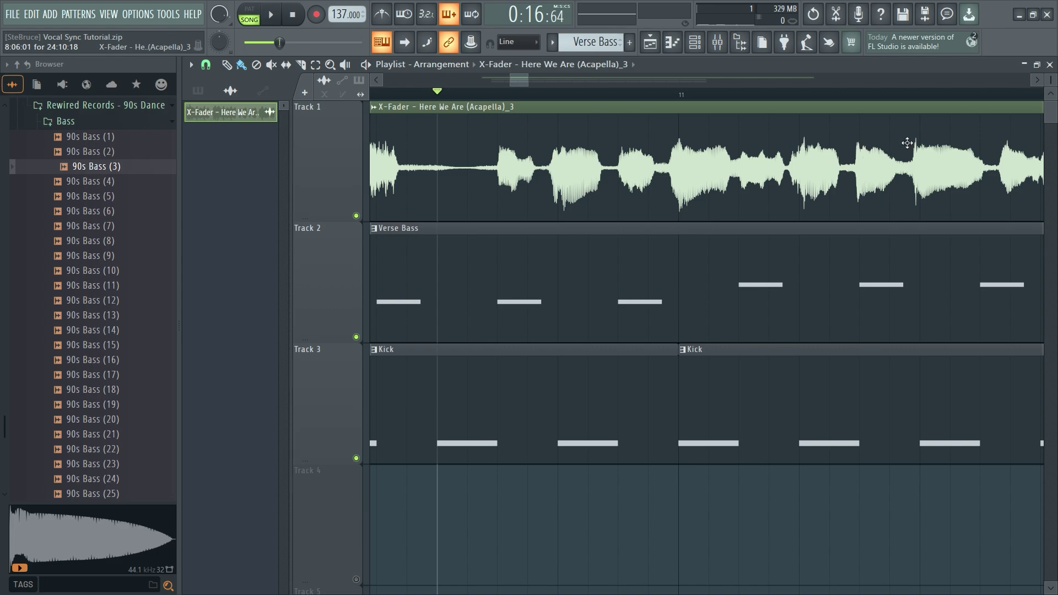
pyautogui.scroll(-5, 517, 81)
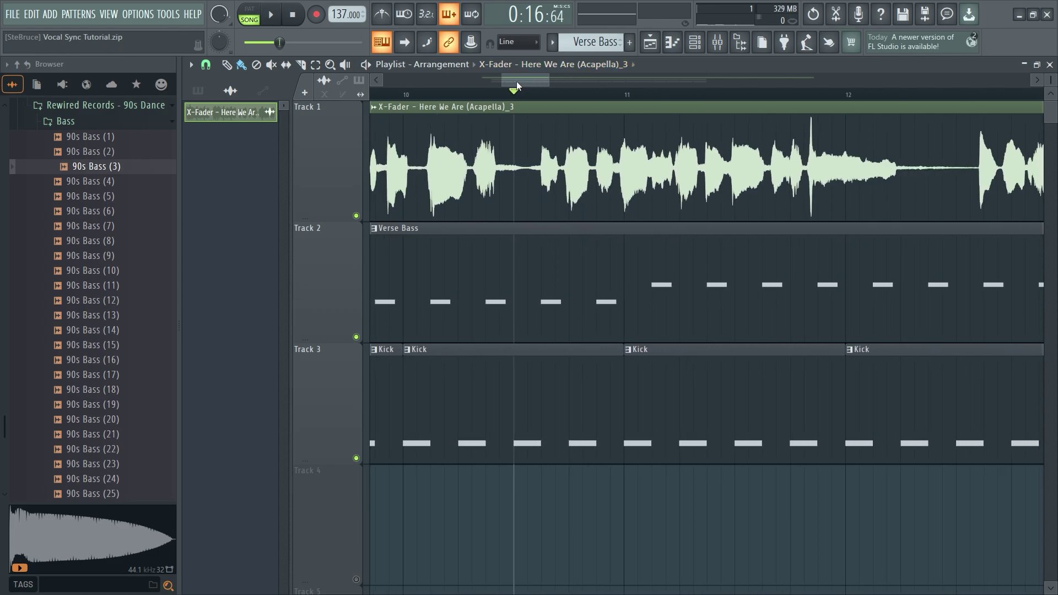
# Step: Play the arrangement from the vocal's entry before bar 9 and check the timing against the kicks up to bar 17
pyautogui.moveTo(514, 78); pyautogui.dragTo(491, 79)
pyautogui.click(468, 94)
pyautogui.press('space')
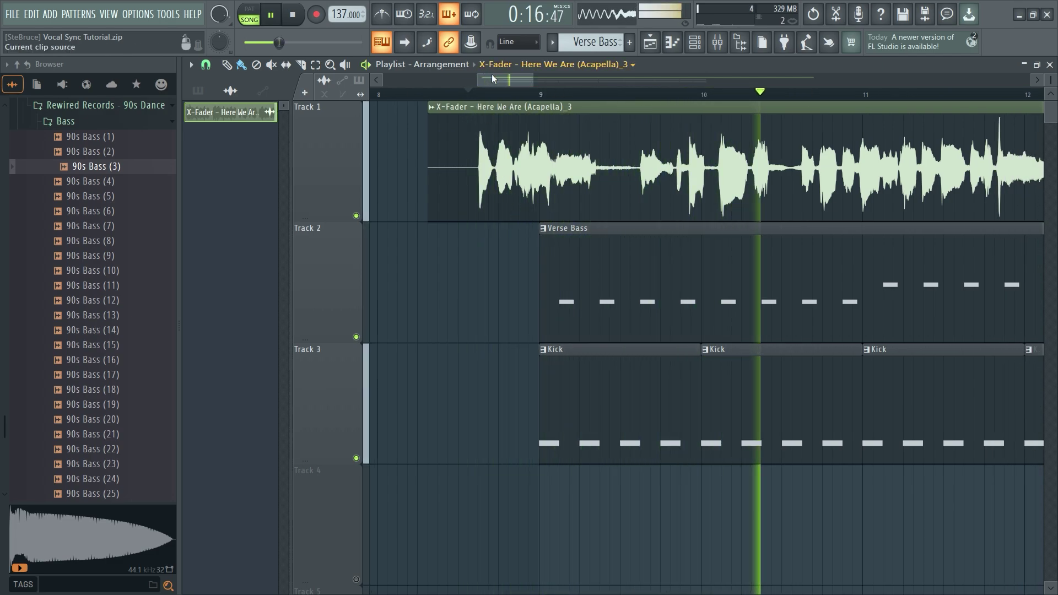
pyautogui.moveTo(491, 78); pyautogui.dragTo(567, 73)
pyautogui.press('space')
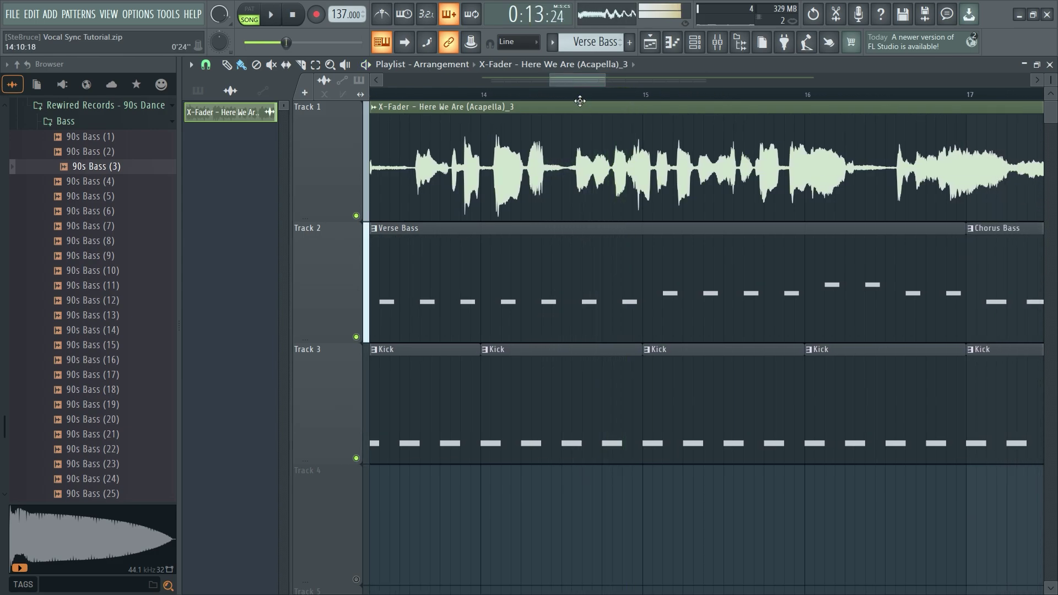
# Step: Set the project tempo to 138 BPM and nudge the acapella clip to start at 8:05:19, in line with the kicks
pyautogui.scroll(2, 606, 155)
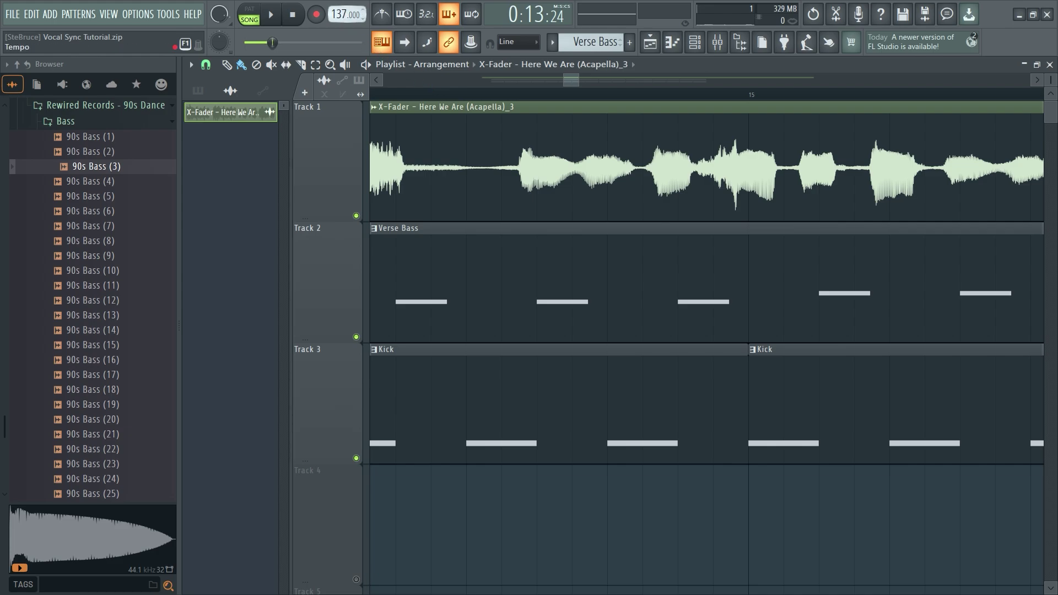
pyautogui.scroll(1, 344, 15)
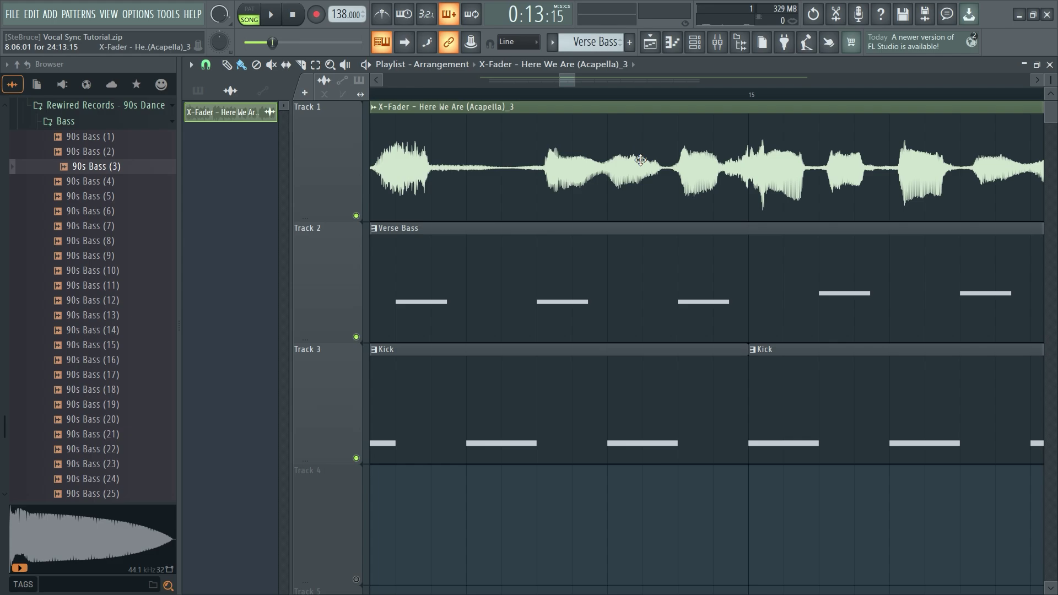
pyautogui.moveTo(568, 82); pyautogui.dragTo(519, 82)
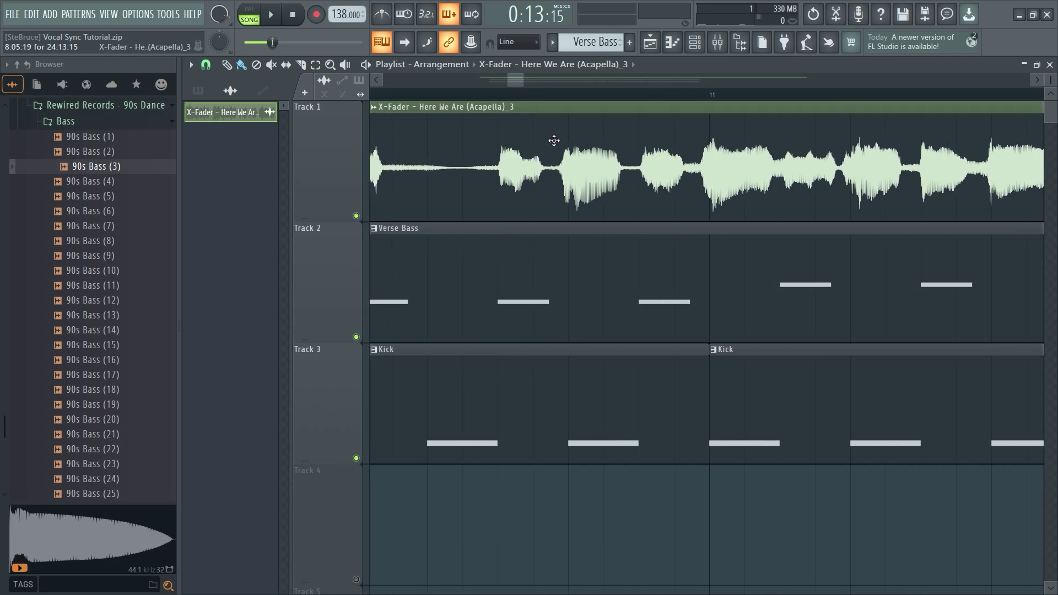
pyautogui.moveTo(534, 99); pyautogui.dragTo(566, 80)
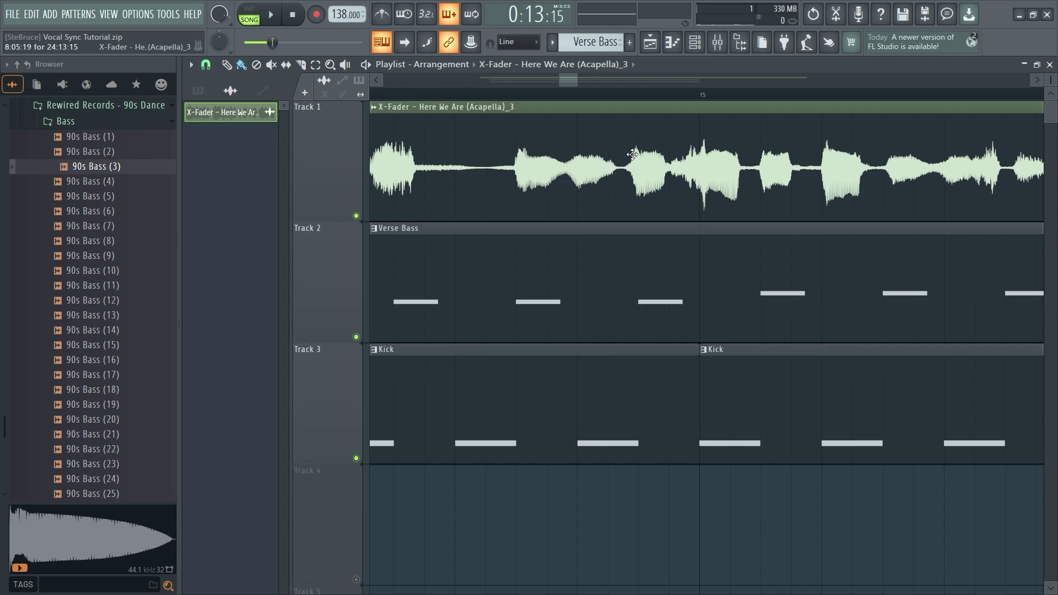
pyautogui.moveTo(567, 81); pyautogui.dragTo(624, 80)
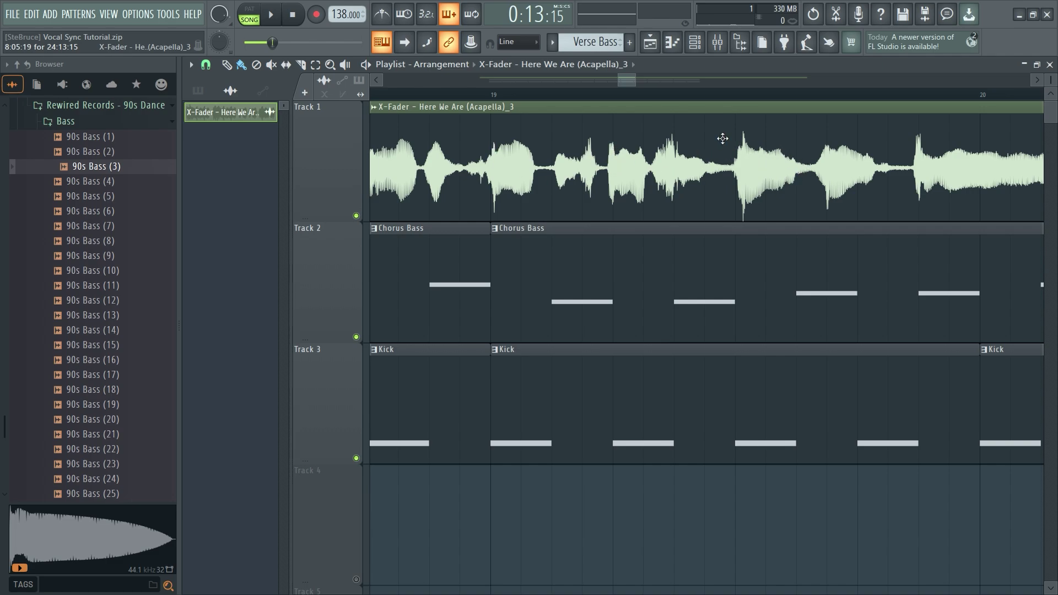
# Step: Check the vocal's alignment with the kicks around bars 19 and 23, and play the arrangement from just before bar 9
pyautogui.moveTo(635, 80); pyautogui.dragTo(675, 81)
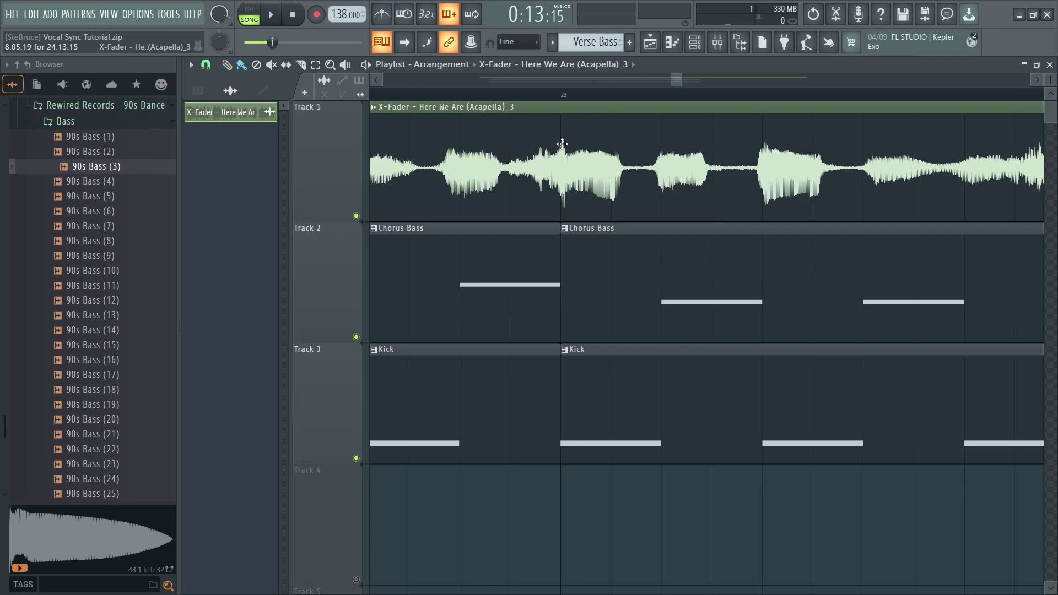
pyautogui.moveTo(680, 81); pyautogui.dragTo(532, 84)
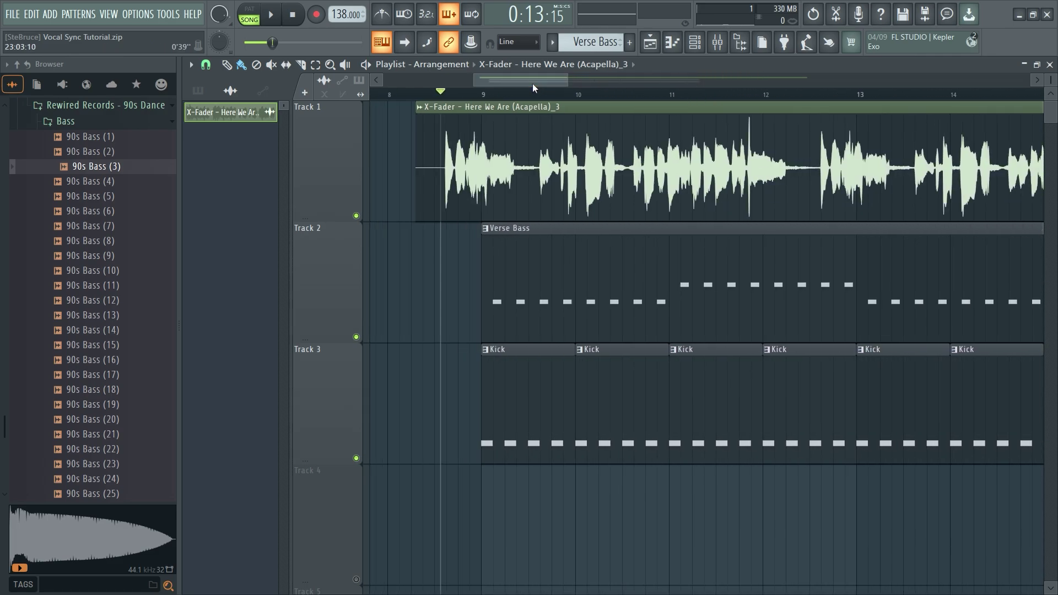
pyautogui.press('space')
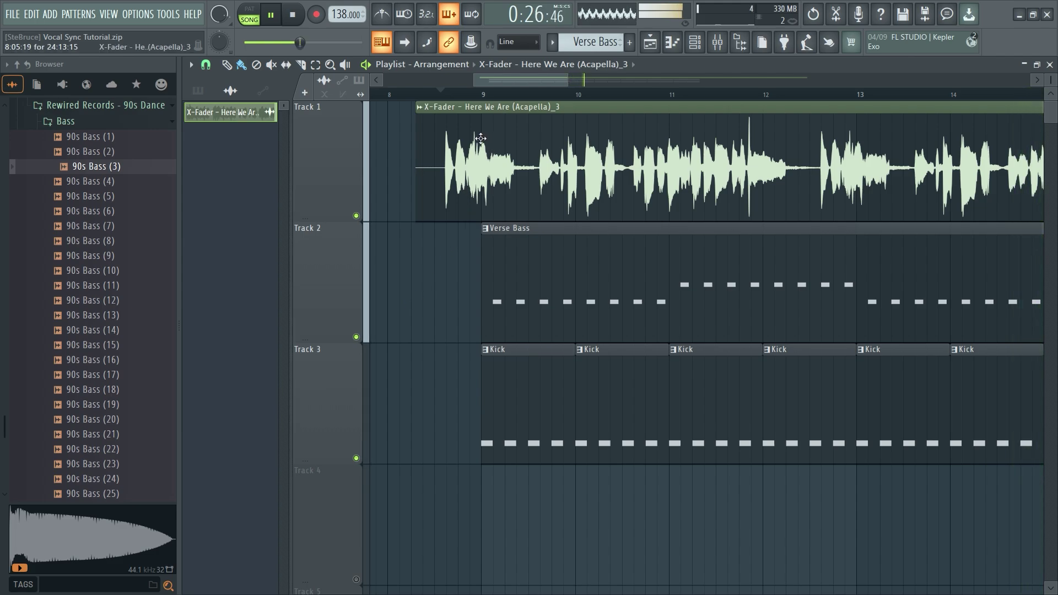
pyautogui.press('space')
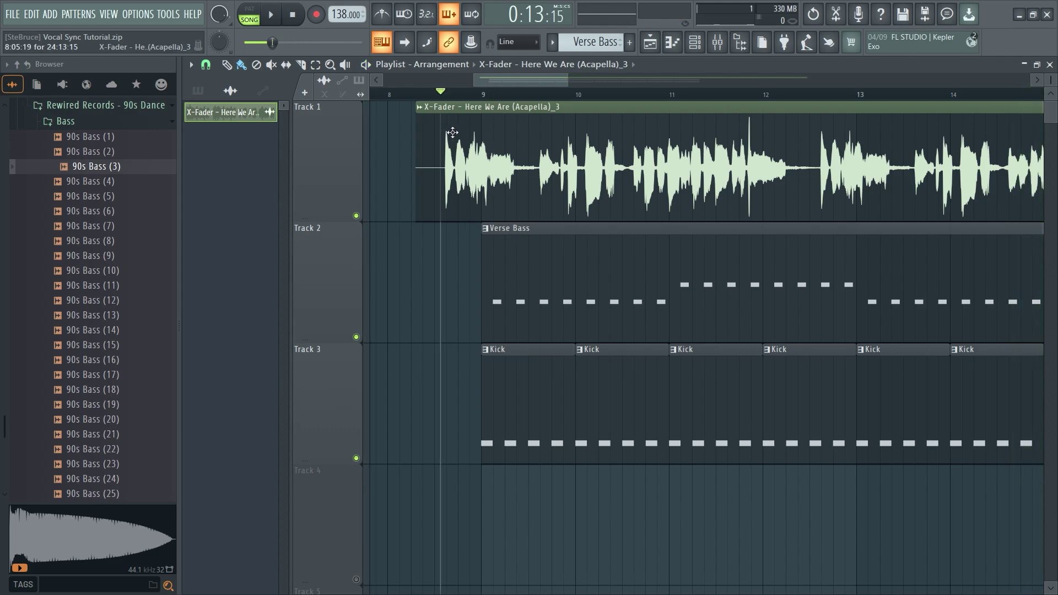
# Step: Fit the acapella clip to the project tempo of 138 BPM and play it with the kick and bass from before bar 9
pyautogui.rightClick(420, 114)
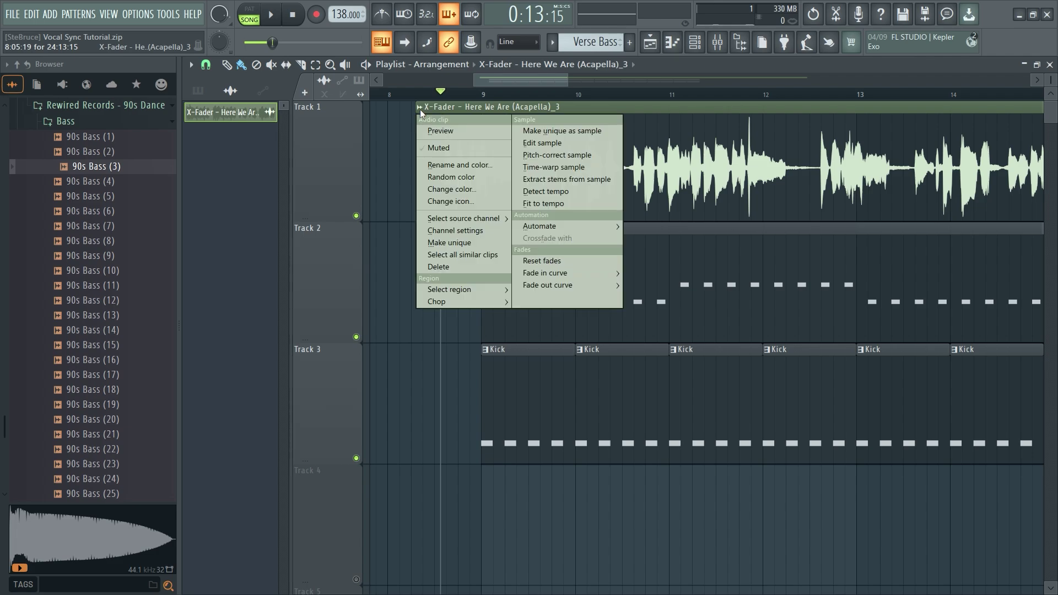
pyautogui.click(568, 206)
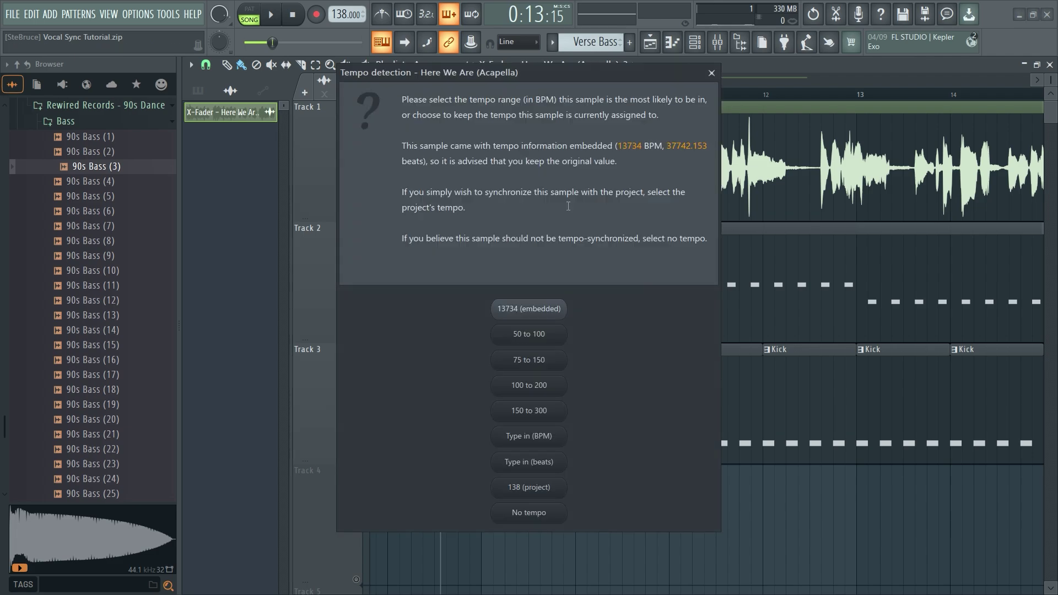
pyautogui.click(544, 490)
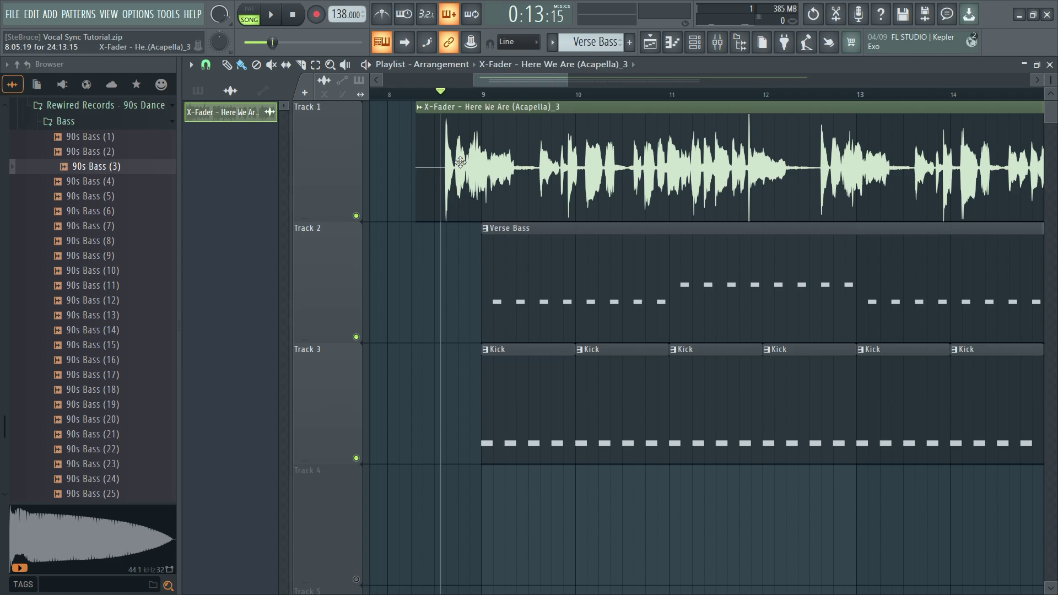
pyautogui.press('space')
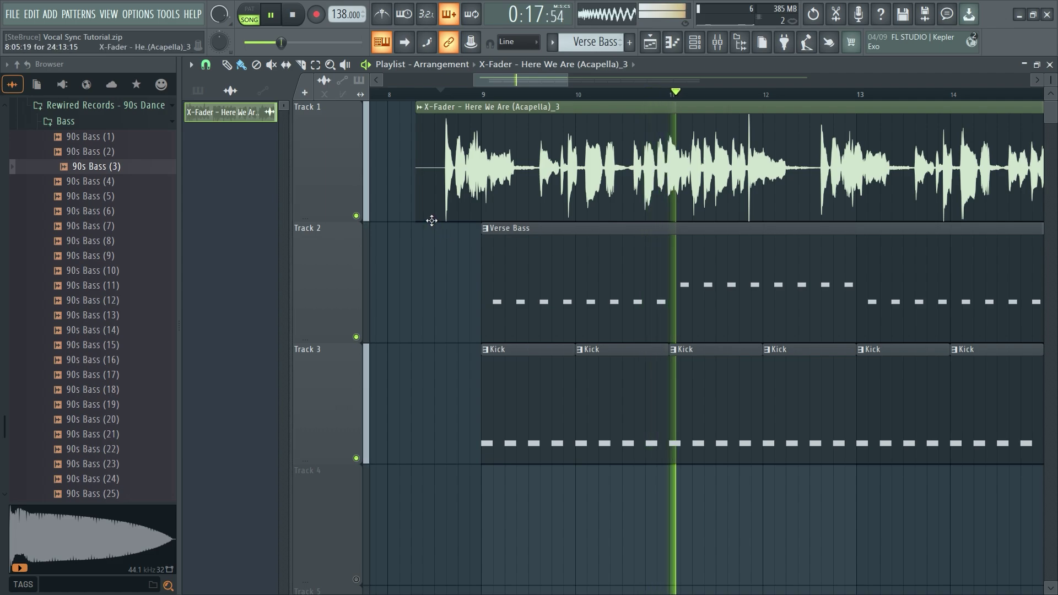
pyautogui.press('space')
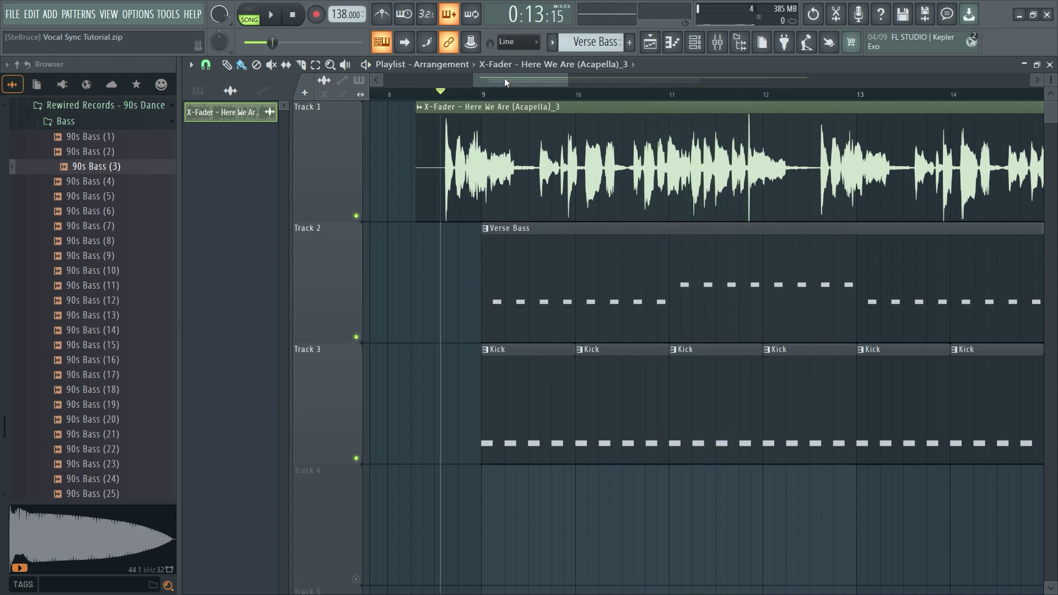
# Step: Set the project tempo to 170 BPM and play the vocal with the bass and kick from before bar 9 past bar 14
pyautogui.moveTo(504, 77); pyautogui.dragTo(507, 81)
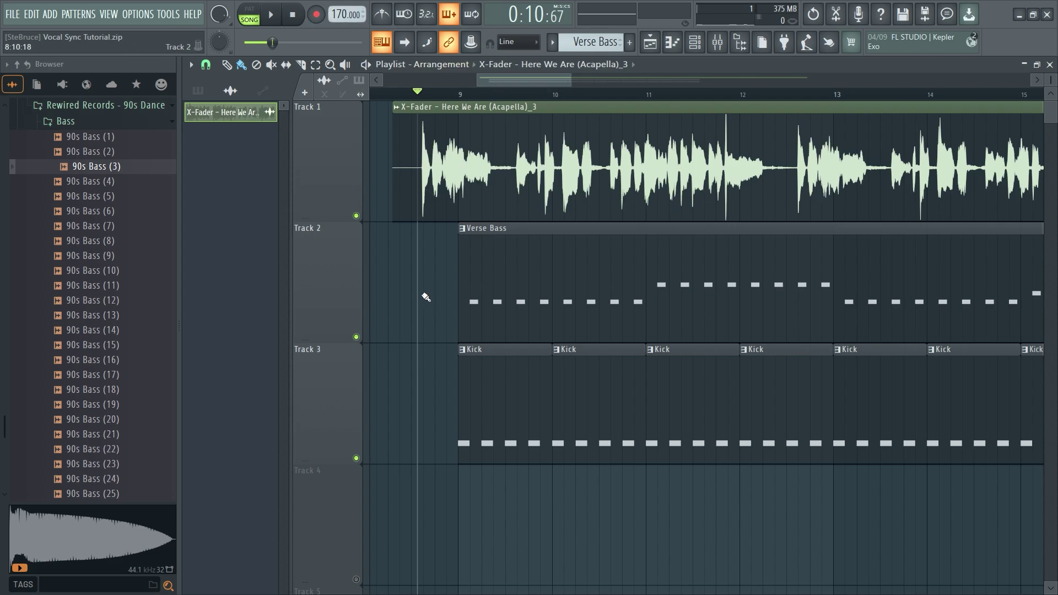
pyautogui.press('space')
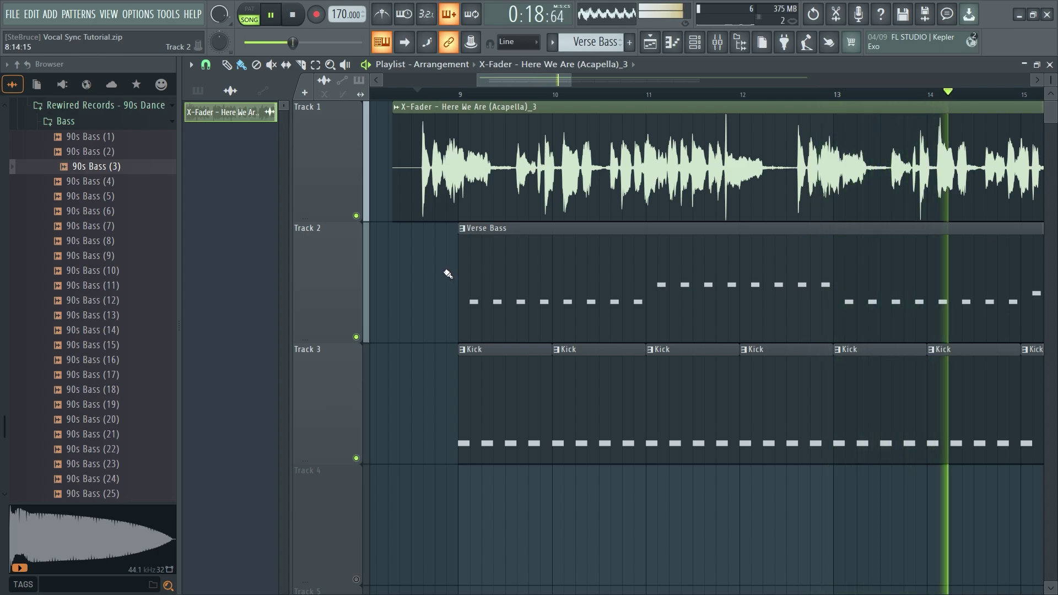
pyautogui.moveTo(571, 80); pyautogui.dragTo(594, 72)
pyautogui.press('space')
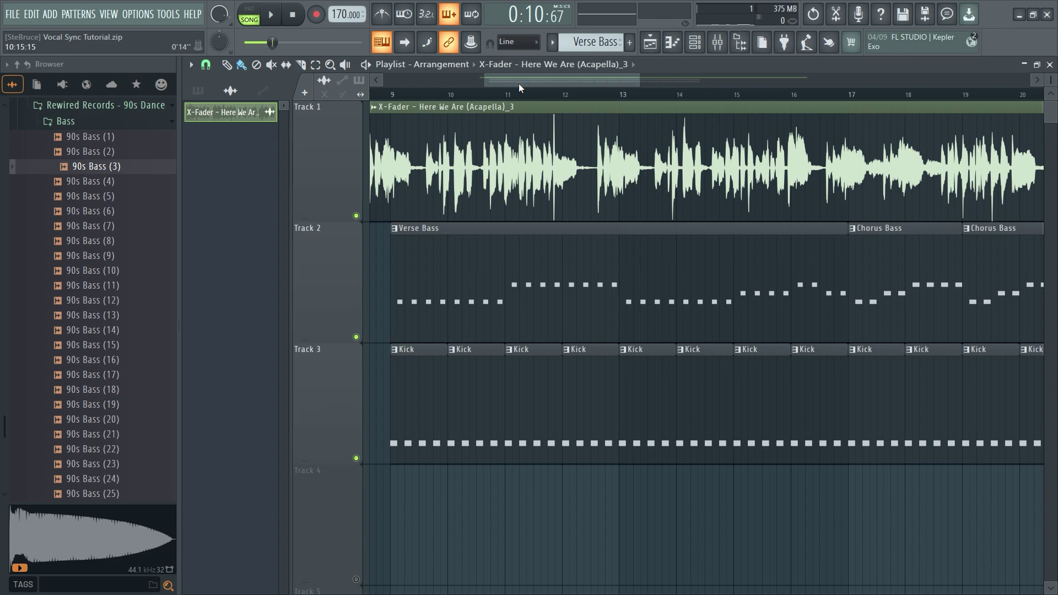
# Step: List all channels in the channel rack and shift the acapella's pitch in its time stretching settings
pyautogui.doubleClick(447, 142)
pyautogui.click(695, 42)
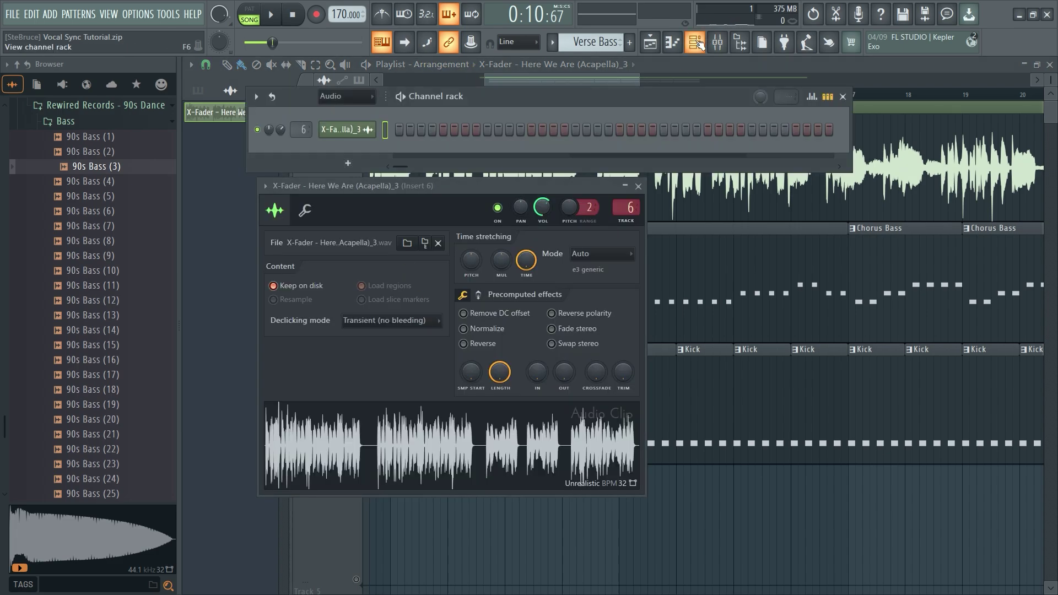
pyautogui.click(344, 96)
pyautogui.click(352, 112)
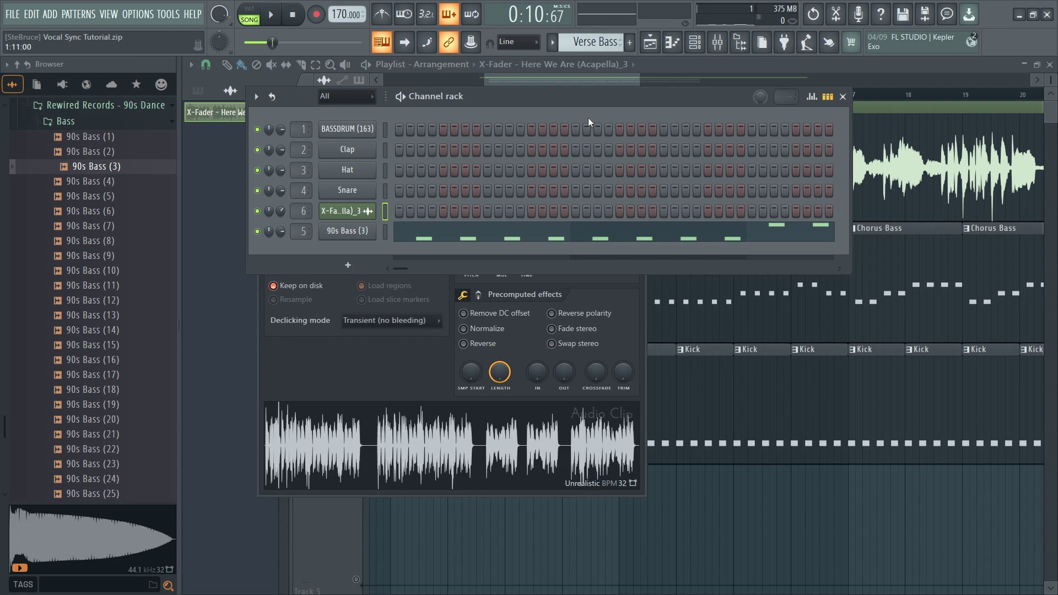
pyautogui.click(843, 96)
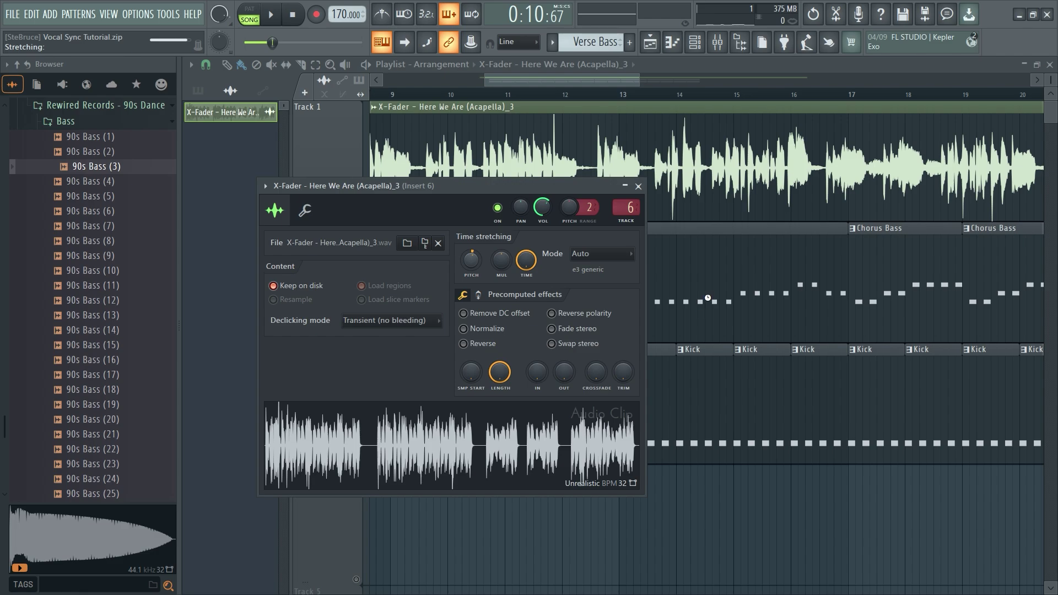
# Step: Transpose the Verse Bass notes up one semitone and play the arrangement with the repitched vocal
pyautogui.doubleClick(700, 279)
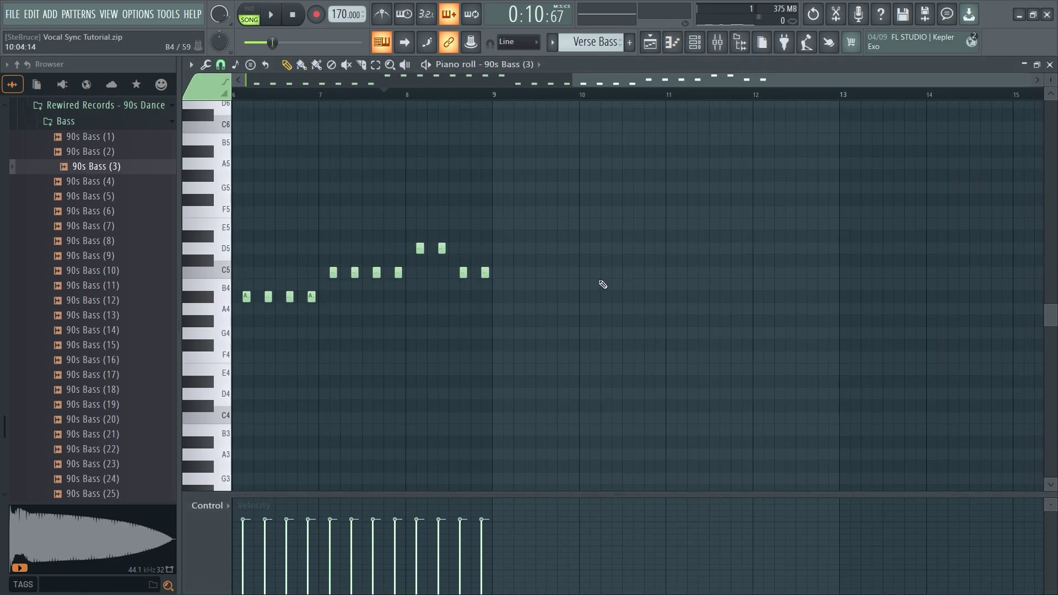
pyautogui.press('F5')
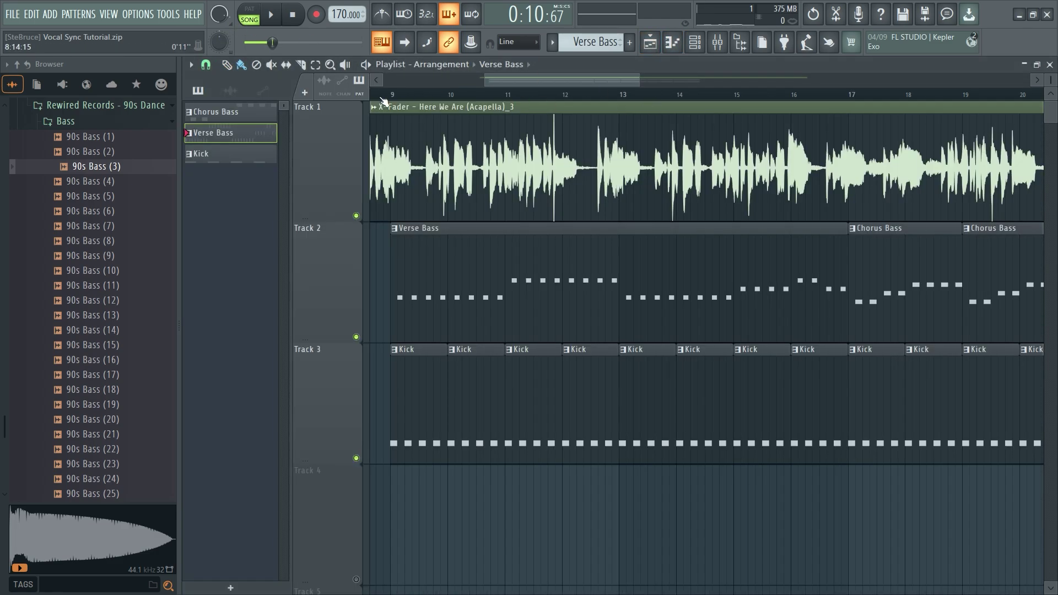
pyautogui.press('space')
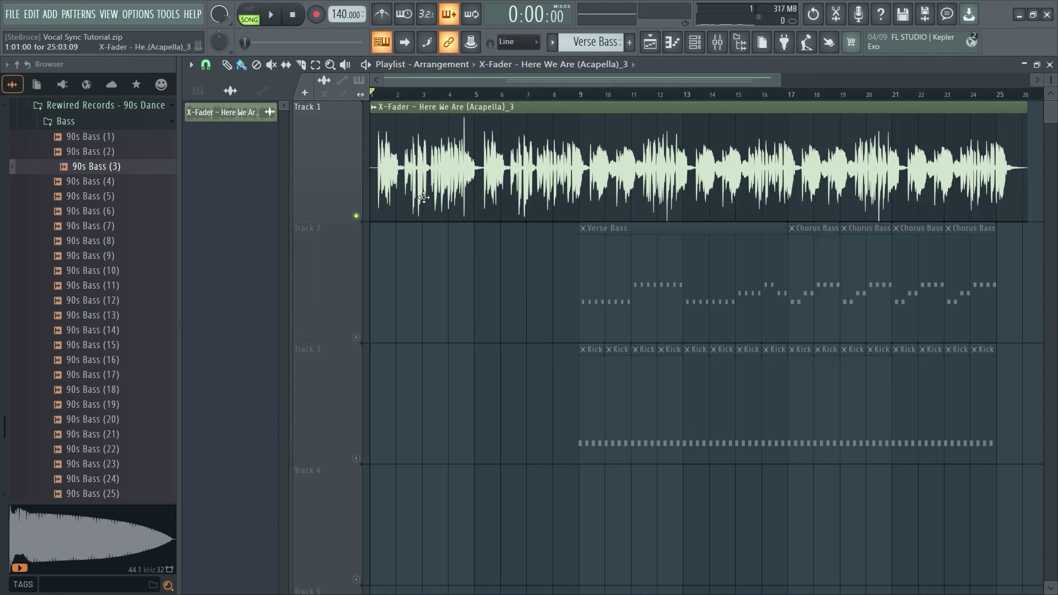
# Step: Open the acapella sample from its channel settings in the Edison audio editor
pyautogui.doubleClick(454, 181)
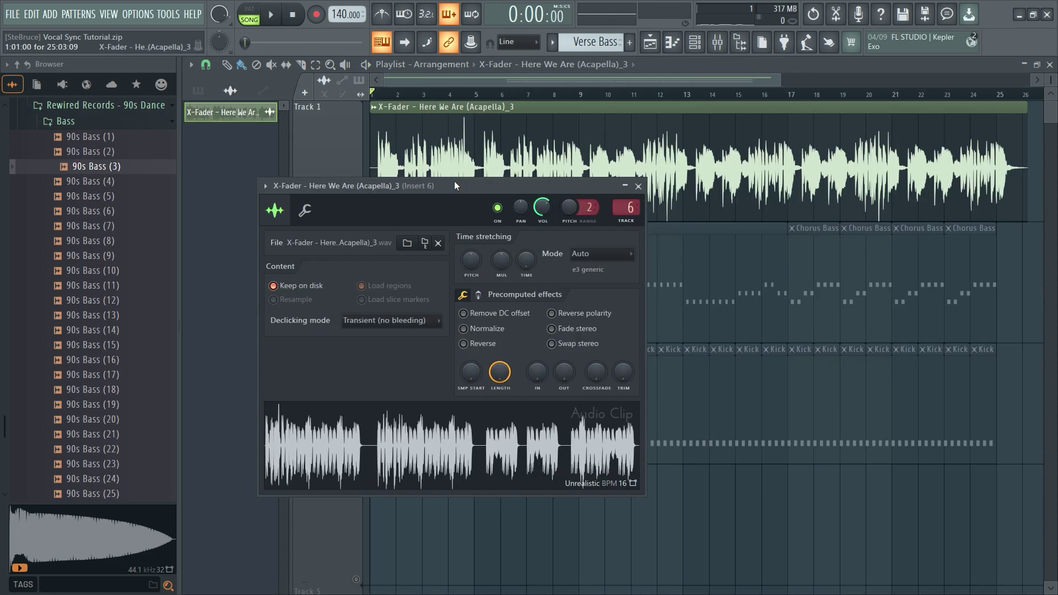
pyautogui.rightClick(402, 447)
pyautogui.click(444, 442)
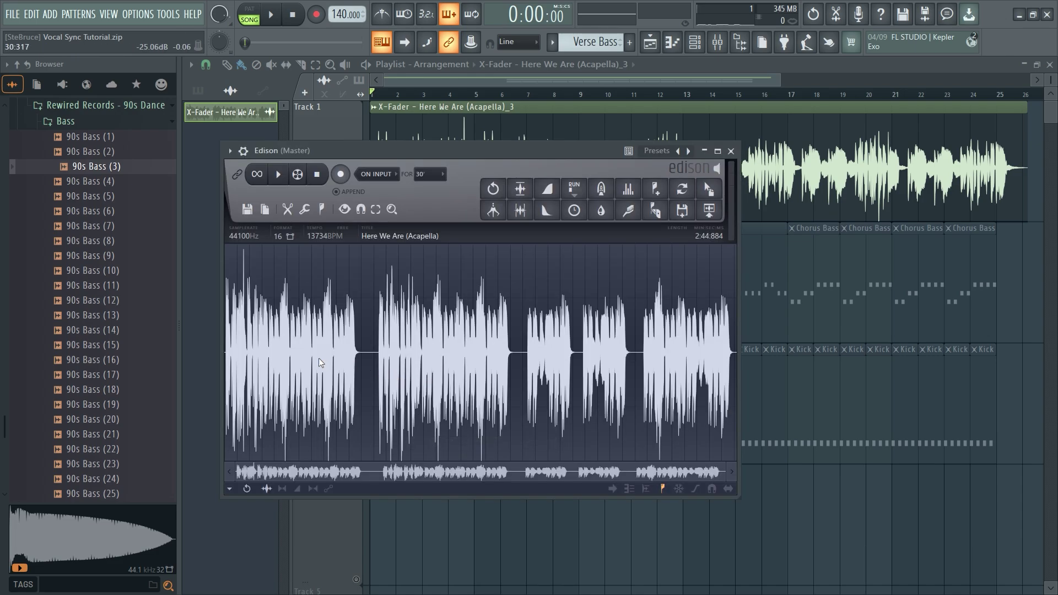
# Step: Zoom into the opening section of the vocal in Edison and play it to locate a downbeat around 15 seconds
pyautogui.scroll(8, 315, 357)
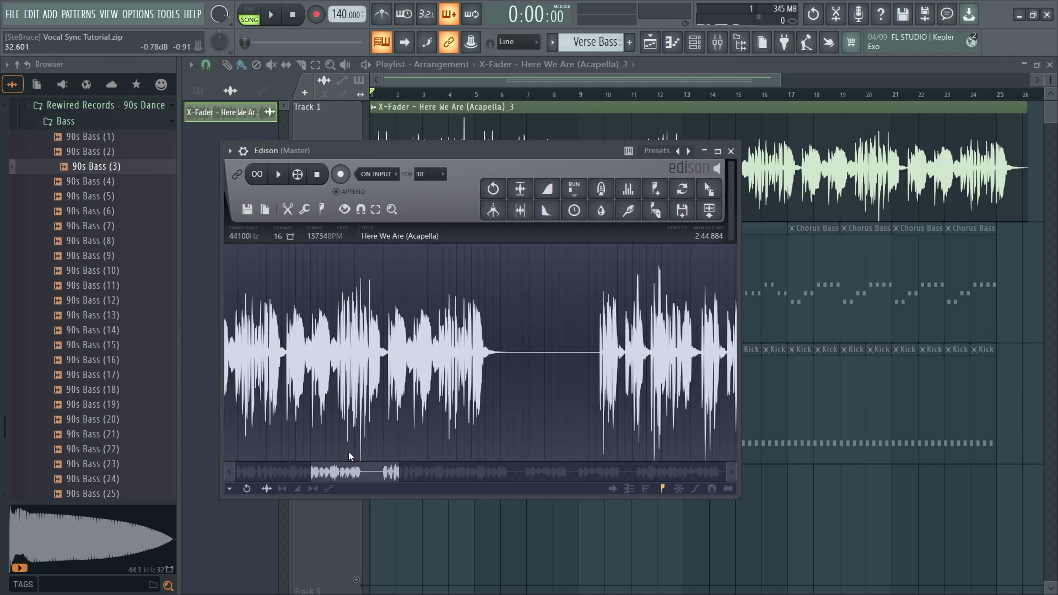
pyautogui.scroll(3, 348, 451)
pyautogui.moveTo(335, 474); pyautogui.dragTo(283, 476)
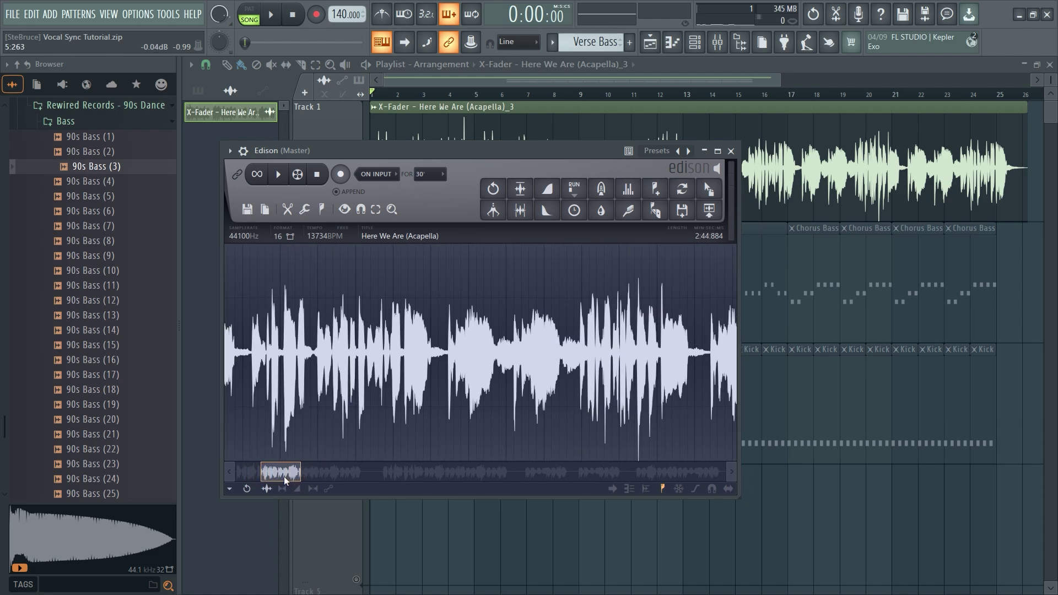
pyautogui.click(395, 346)
pyautogui.press('space')
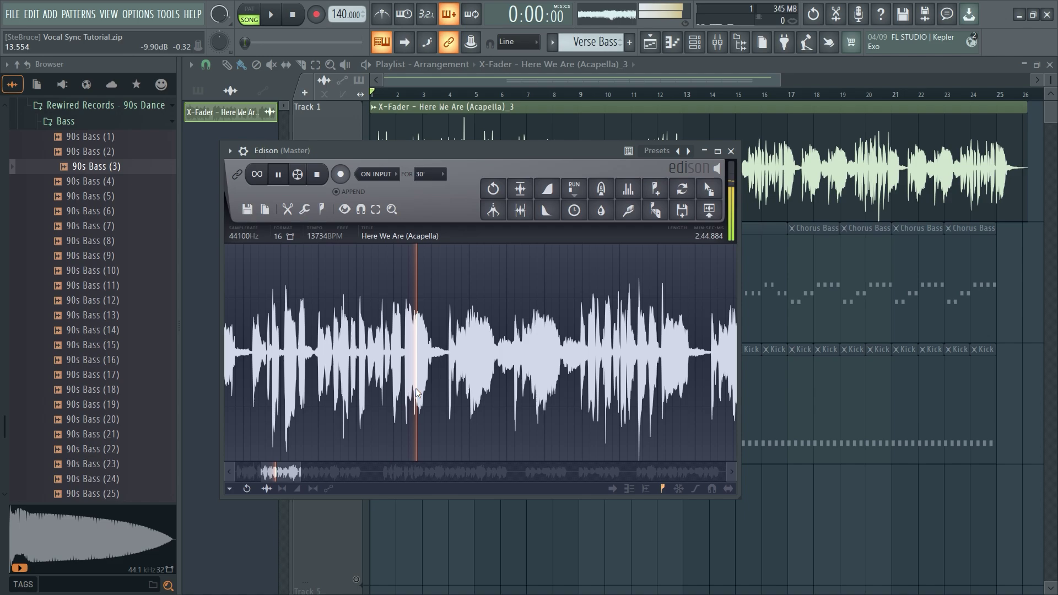
pyautogui.click(284, 478)
pyautogui.press('space')
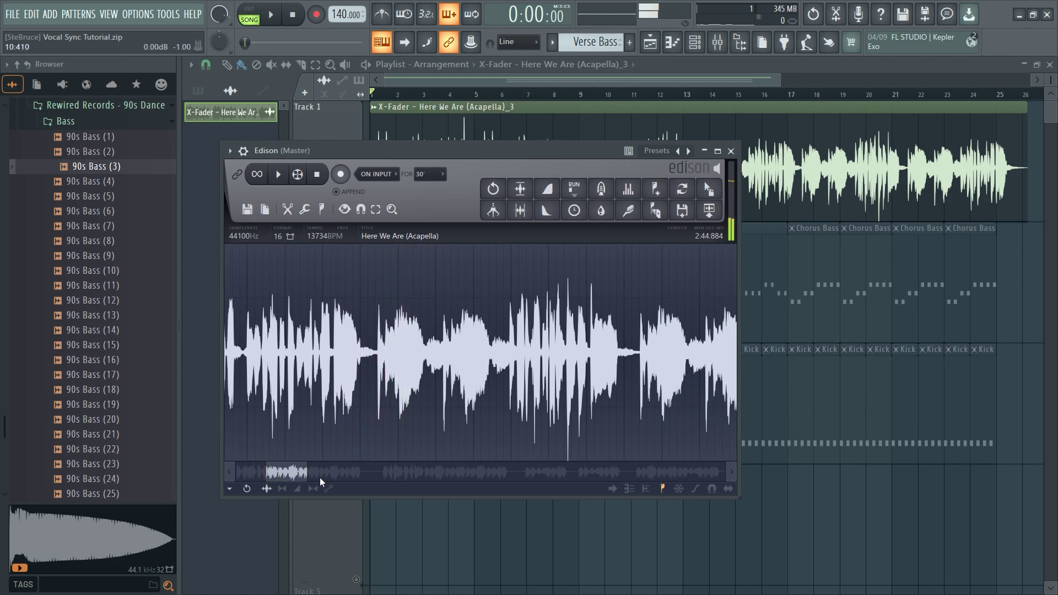
pyautogui.moveTo(304, 465); pyautogui.dragTo(283, 472)
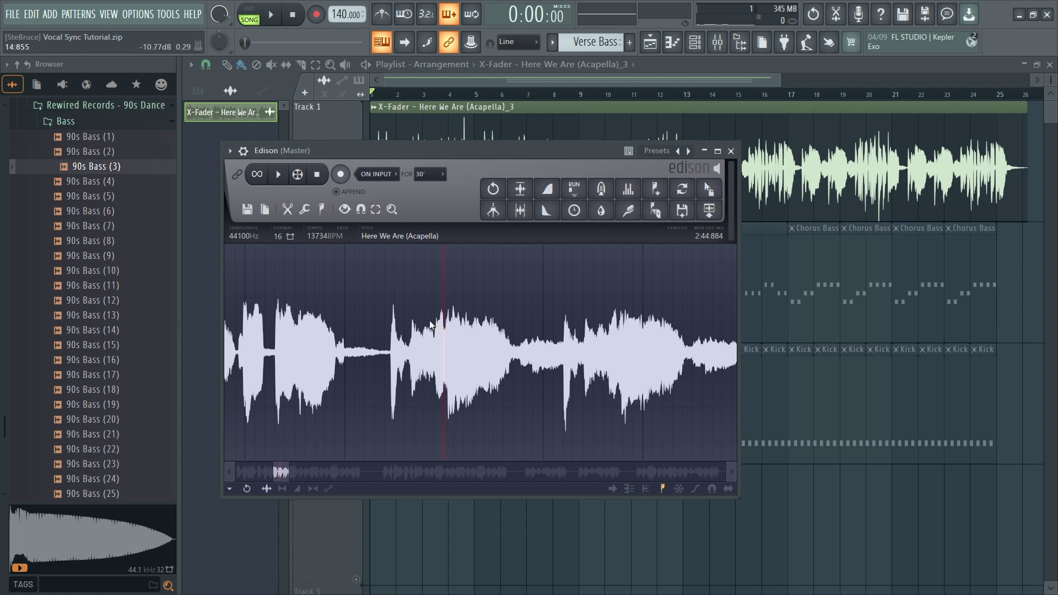
# Step: Audition the vocal from about 15 seconds and place a marker with the default name on the downbeat at about 15.08 seconds
pyautogui.moveTo(445, 326); pyautogui.dragTo(566, 325)
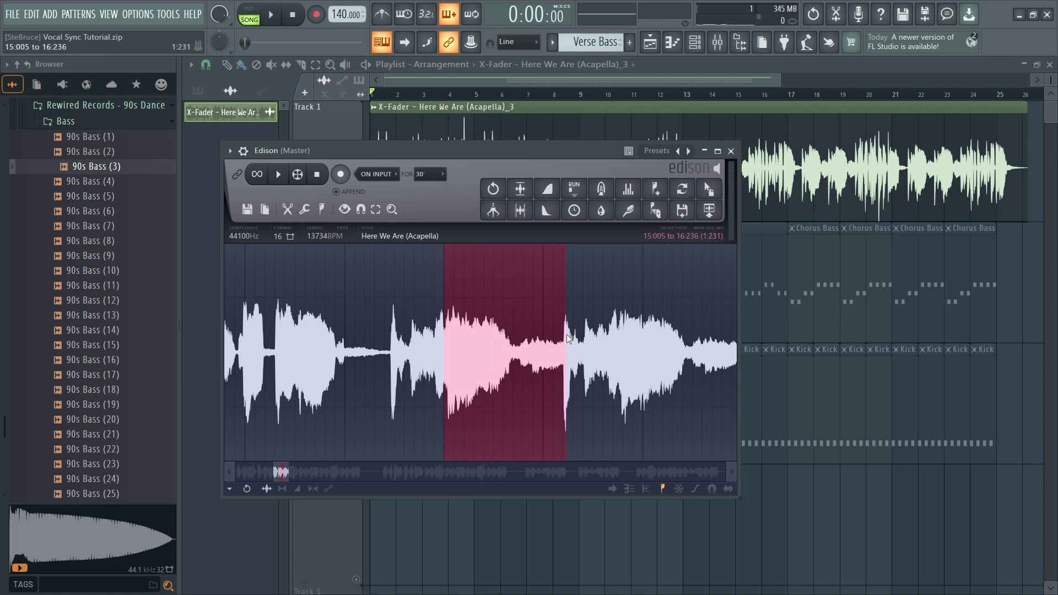
pyautogui.press('space')
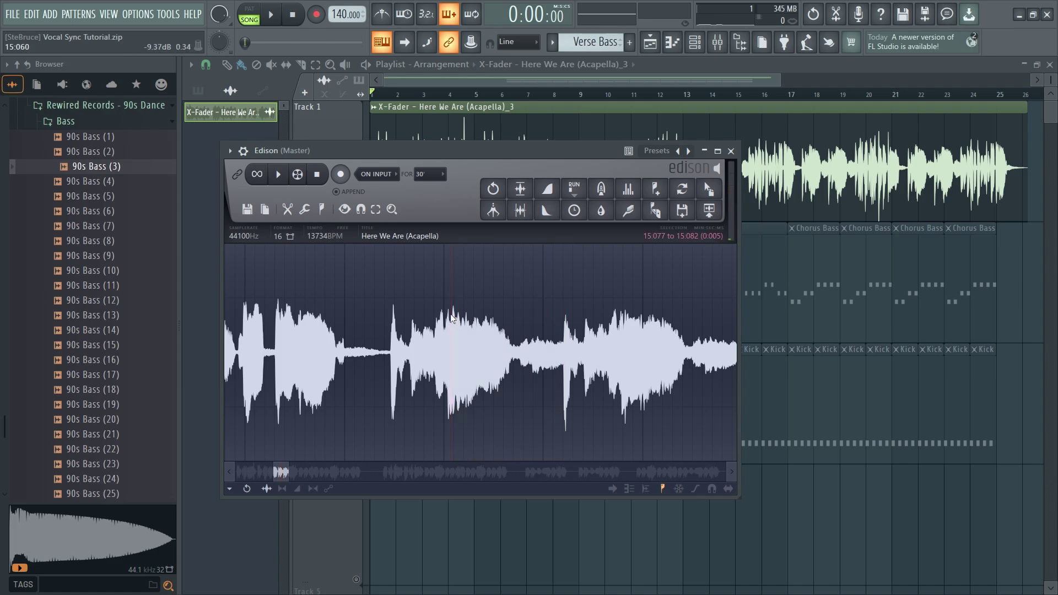
pyautogui.hotkey('alt', 'm')
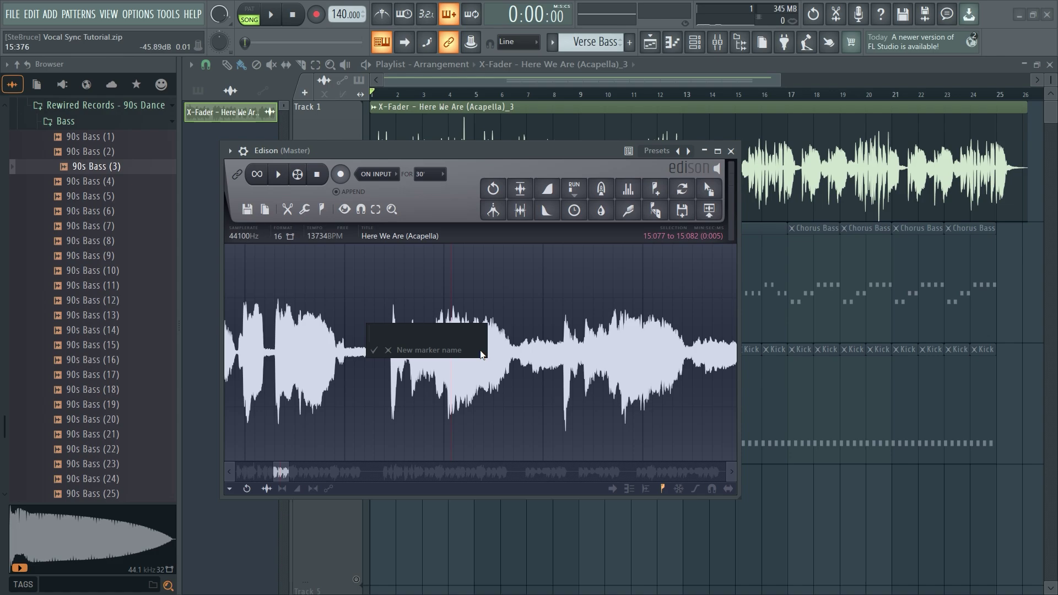
pyautogui.press('Return')
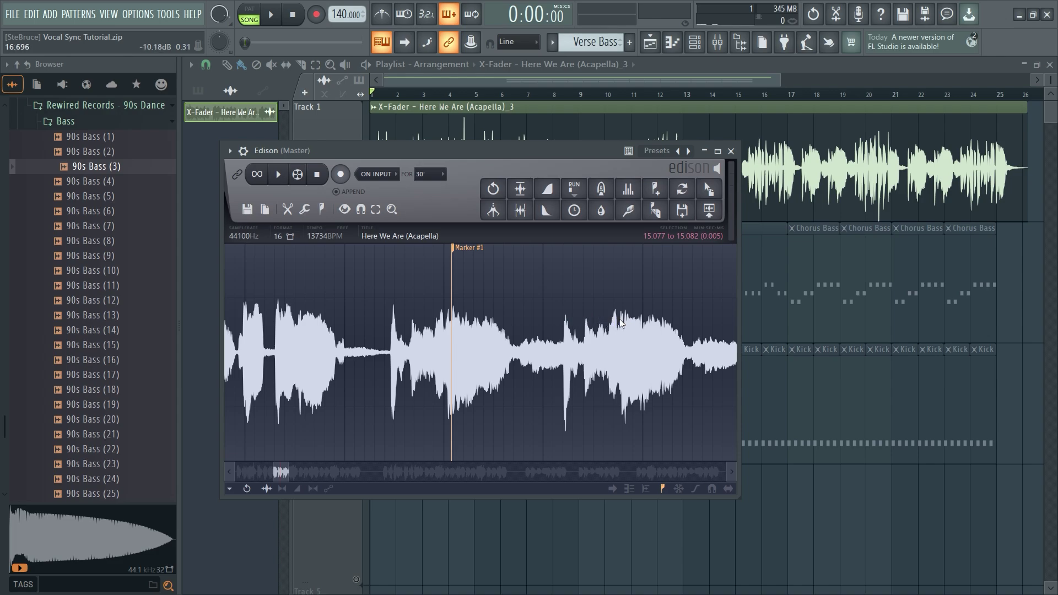
# Step: Audition the following phrase and place a second marker on its downbeat at about 16.81 seconds
pyautogui.click(573, 323)
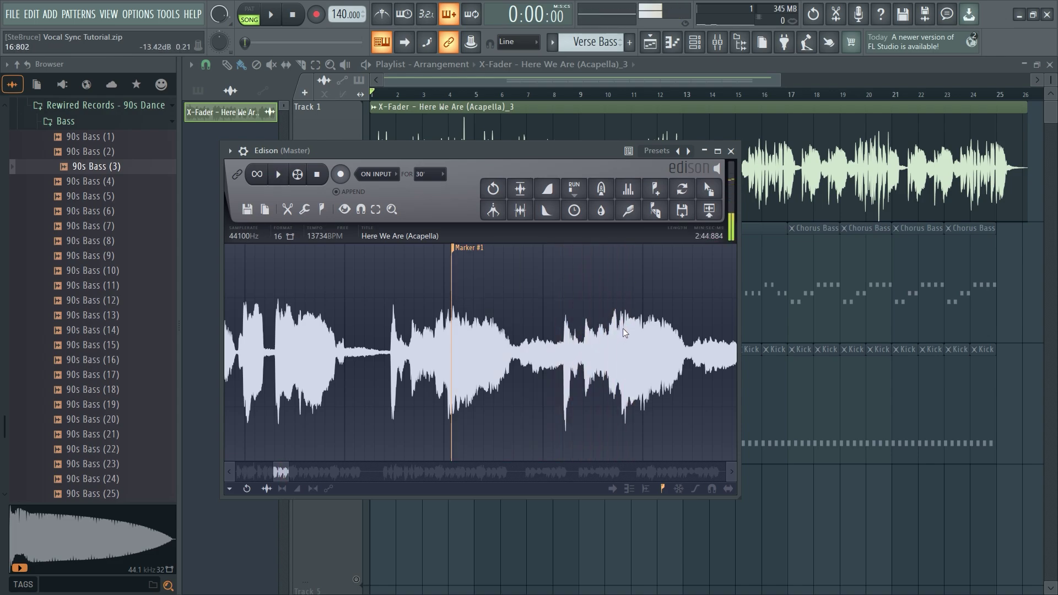
pyautogui.moveTo(624, 324); pyautogui.dragTo(719, 325)
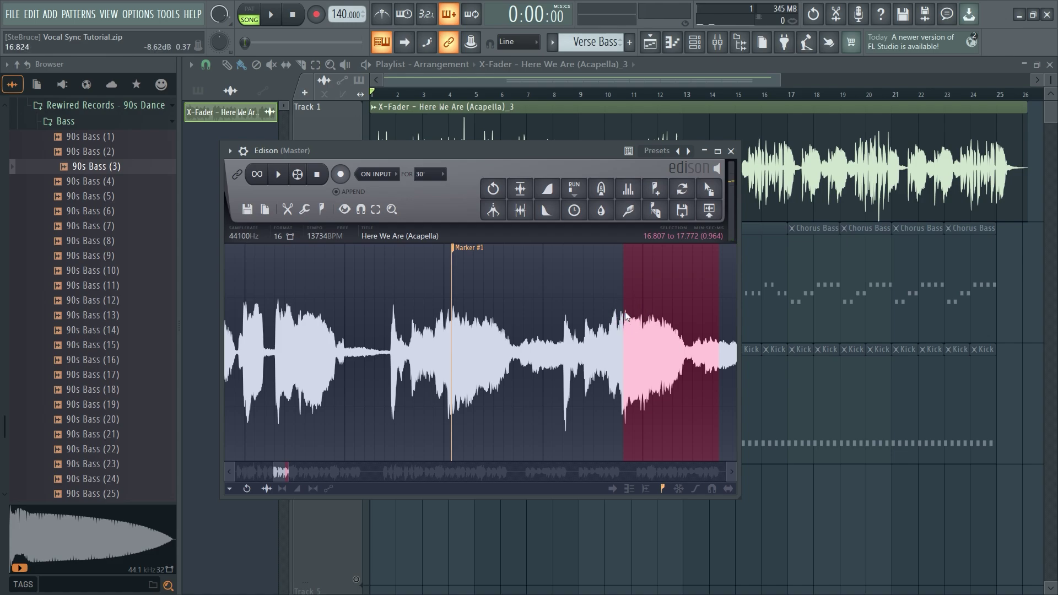
pyautogui.hotkey('alt', 'm')
pyautogui.click(630, 323)
# Step: Play further along the vocal to find a later downbeat and place a third marker at about 22.03 seconds
pyautogui.moveTo(289, 471); pyautogui.dragTo(307, 471)
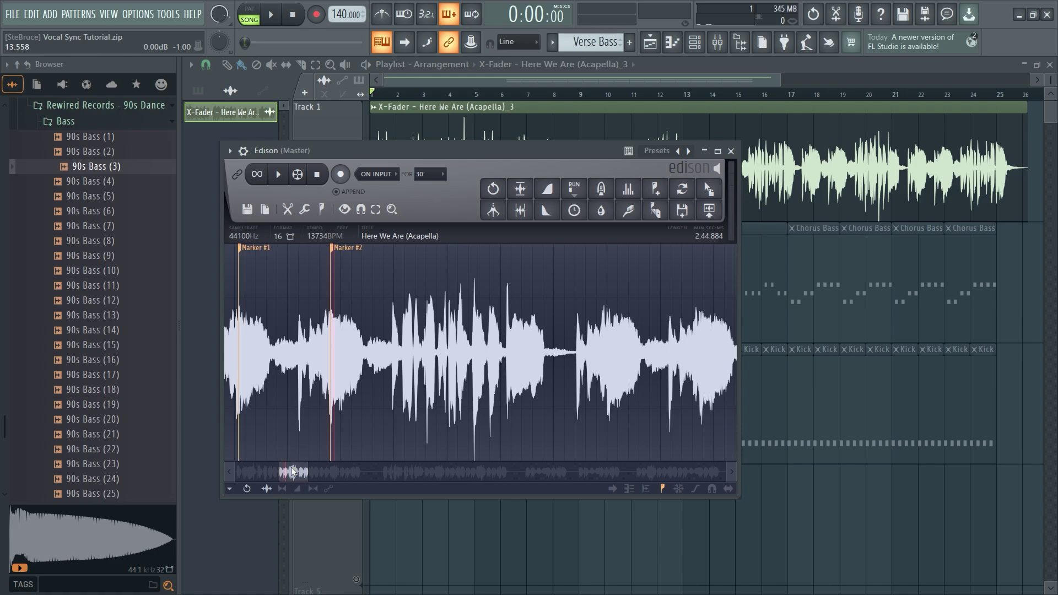
pyautogui.click(482, 320)
pyautogui.press('space')
pyautogui.moveTo(302, 472); pyautogui.dragTo(304, 476)
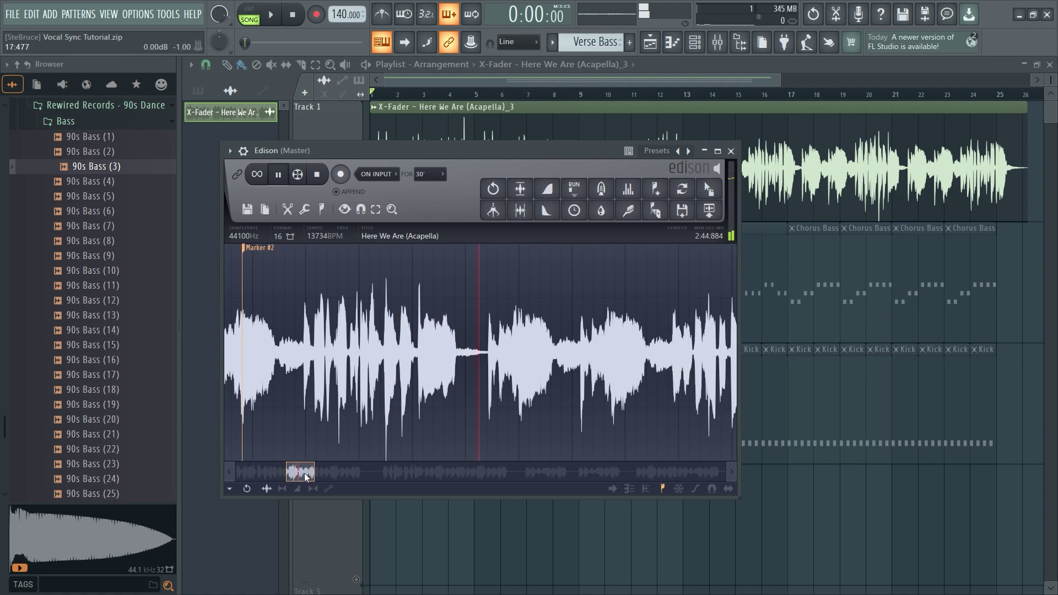
pyautogui.press('space')
pyautogui.moveTo(470, 336)
pyautogui.mouseDown()
pyautogui.moveTo(538, 337)
pyautogui.moveTo(473, 325)
pyautogui.mouseUp()
pyautogui.click(472, 325)
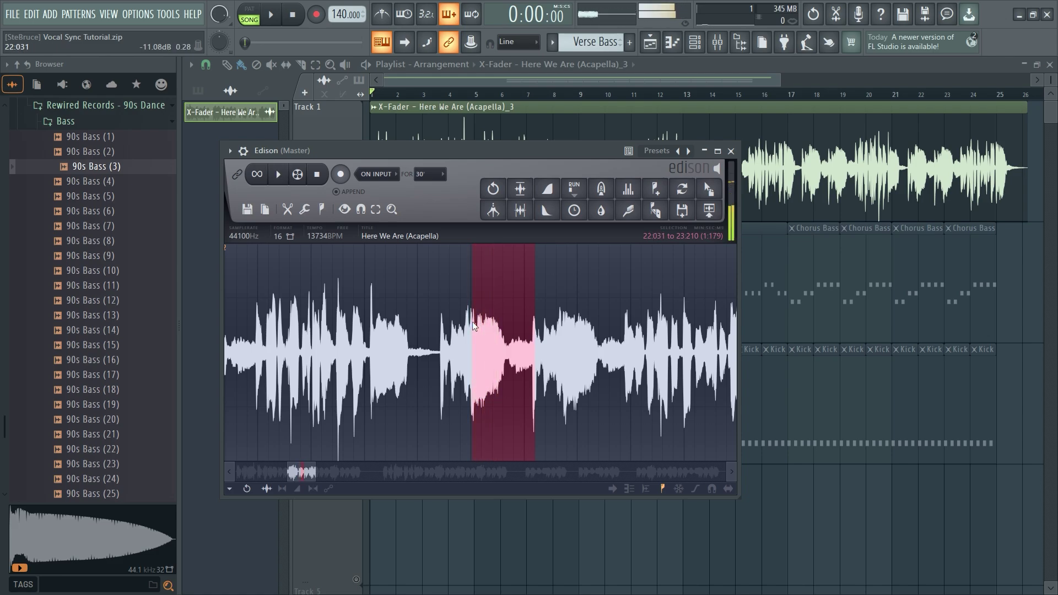
pyautogui.press('Insert')
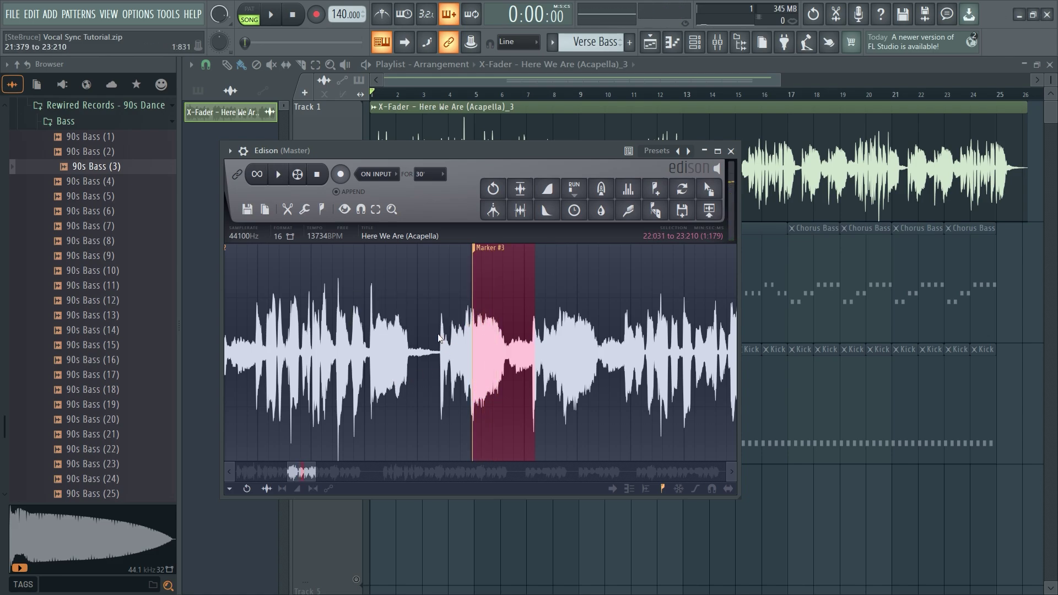
# Step: Clear the selection in Edison and send the whole marked vocal to the Track 1 clip in the playlist
pyautogui.click(439, 337)
pyautogui.moveTo(295, 473); pyautogui.dragTo(288, 473)
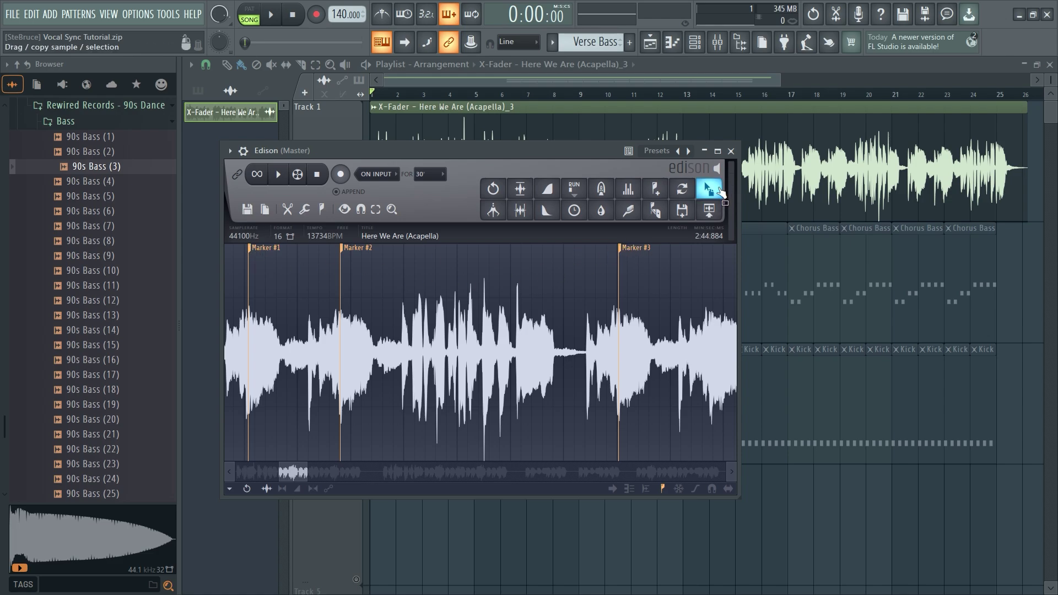
pyautogui.moveTo(719, 191); pyautogui.dragTo(754, 157)
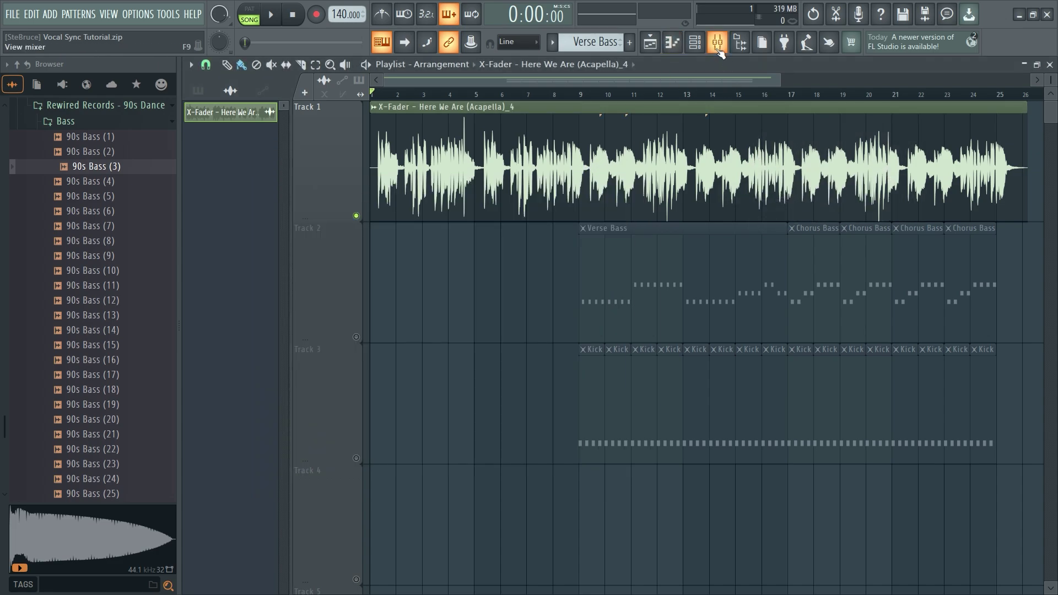
# Step: Reopen Edison from the master channel, select the vocal from about 19.6 to 21.2 seconds, and send only that part to the Track 1 clip
pyautogui.click(717, 42)
pyautogui.click(955, 106)
pyautogui.press('F9')
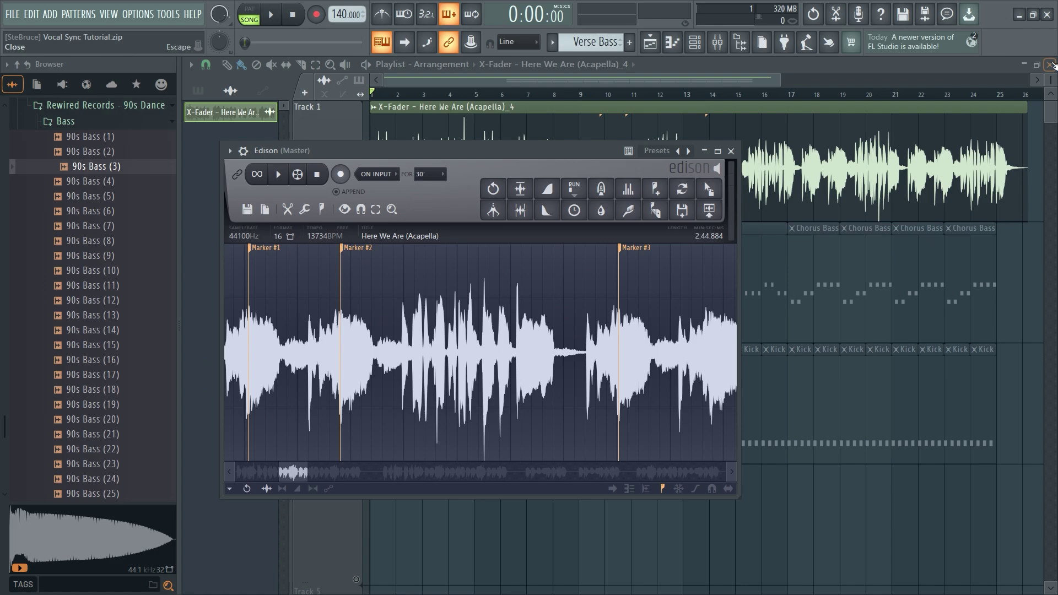
pyautogui.moveTo(710, 190); pyautogui.dragTo(711, 197)
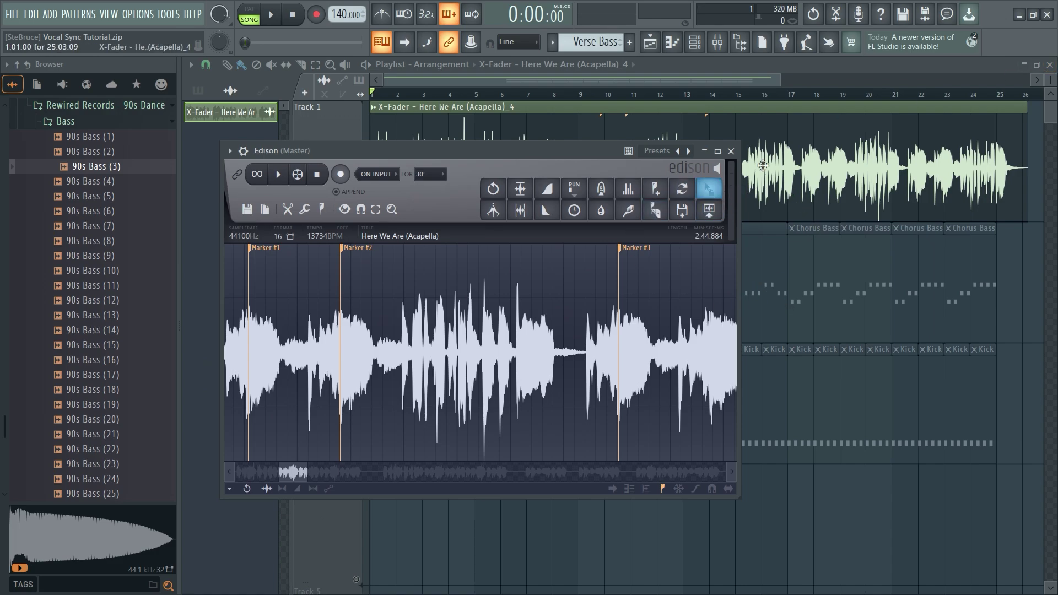
pyautogui.moveTo(491, 292); pyautogui.dragTo(576, 302)
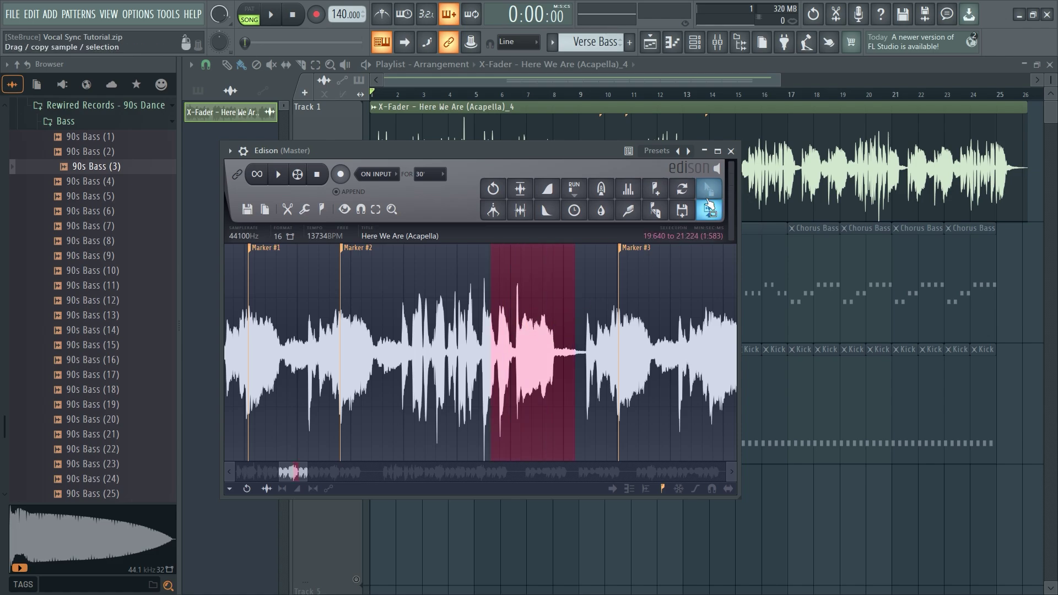
pyautogui.moveTo(710, 190); pyautogui.dragTo(807, 160)
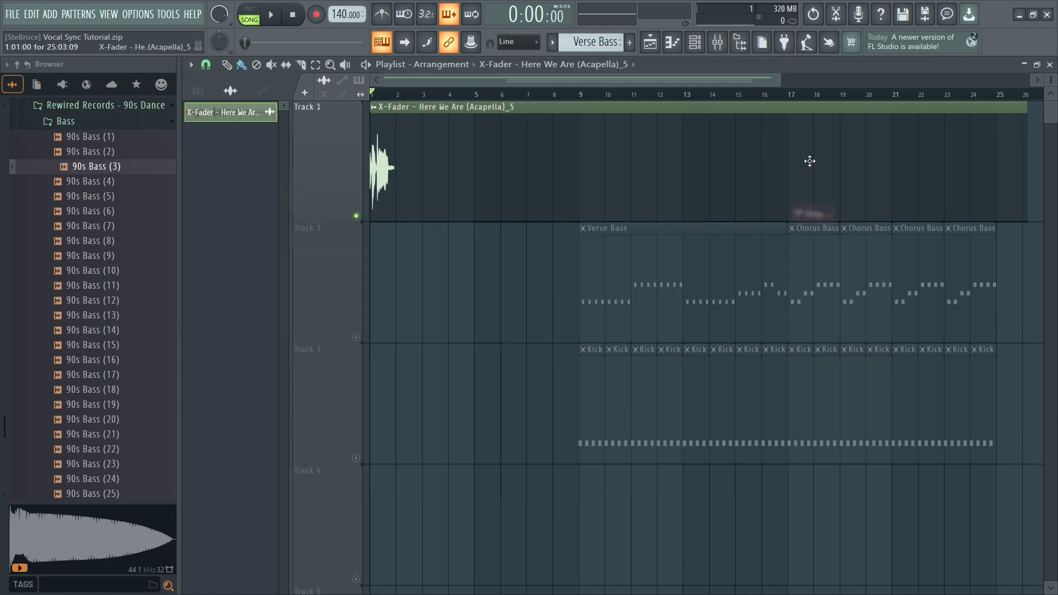
# Step: Reopen Edison from the master channel, clear the selection, and replace the Track 1 clip with the whole marked vocal
pyautogui.click(717, 42)
pyautogui.click(936, 110)
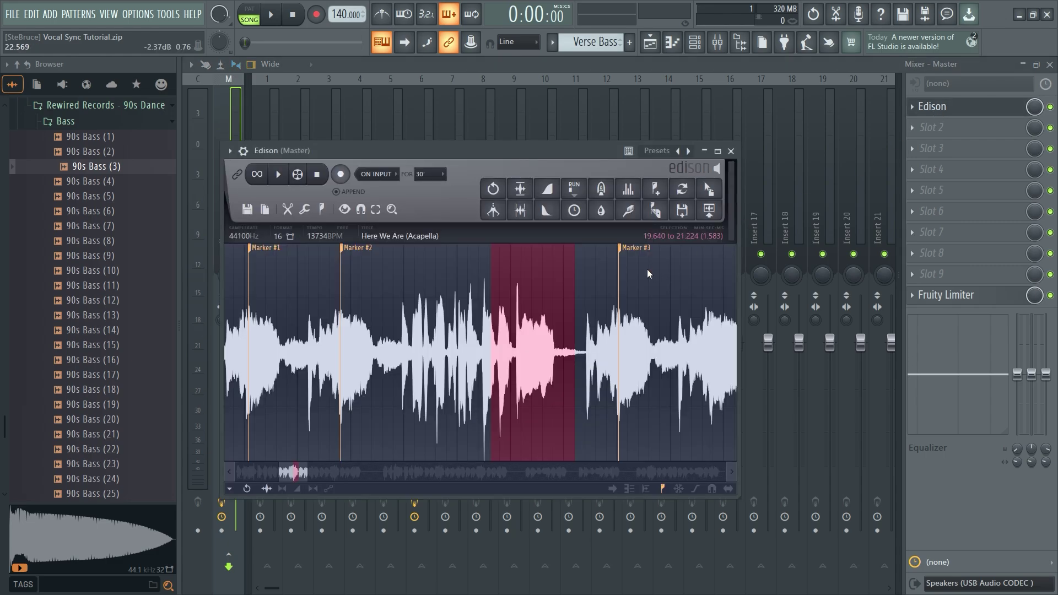
pyautogui.click(1050, 65)
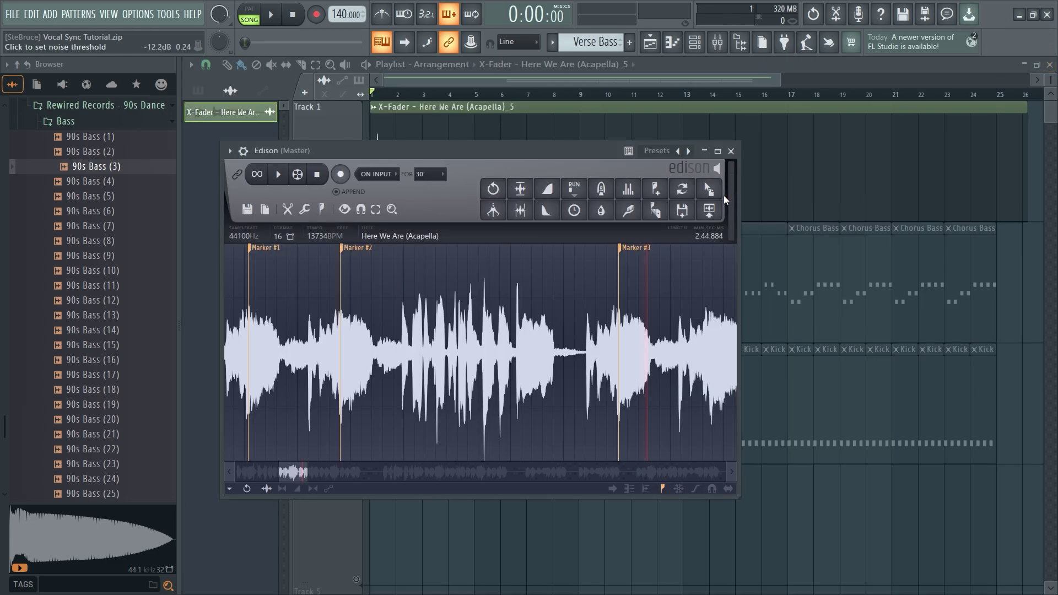
pyautogui.moveTo(709, 190); pyautogui.dragTo(586, 132)
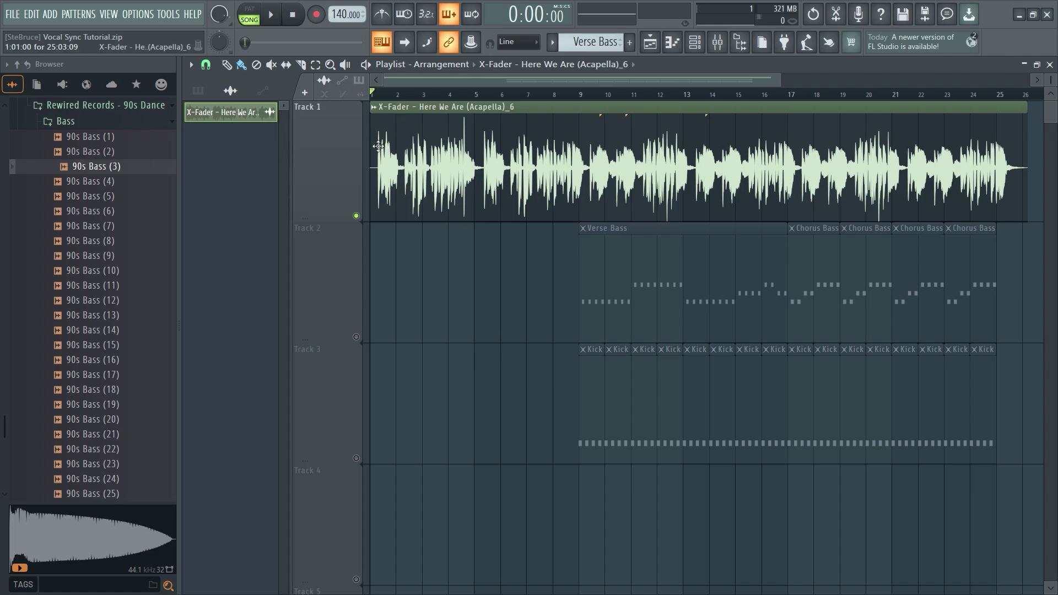
# Step: Trim both ends of the vocal clip on Track 1 to the section containing the three markers
pyautogui.moveTo(373, 141); pyautogui.dragTo(599, 136)
pyautogui.moveTo(996, 131); pyautogui.dragTo(722, 138)
pyautogui.scroll(3, 727, 147)
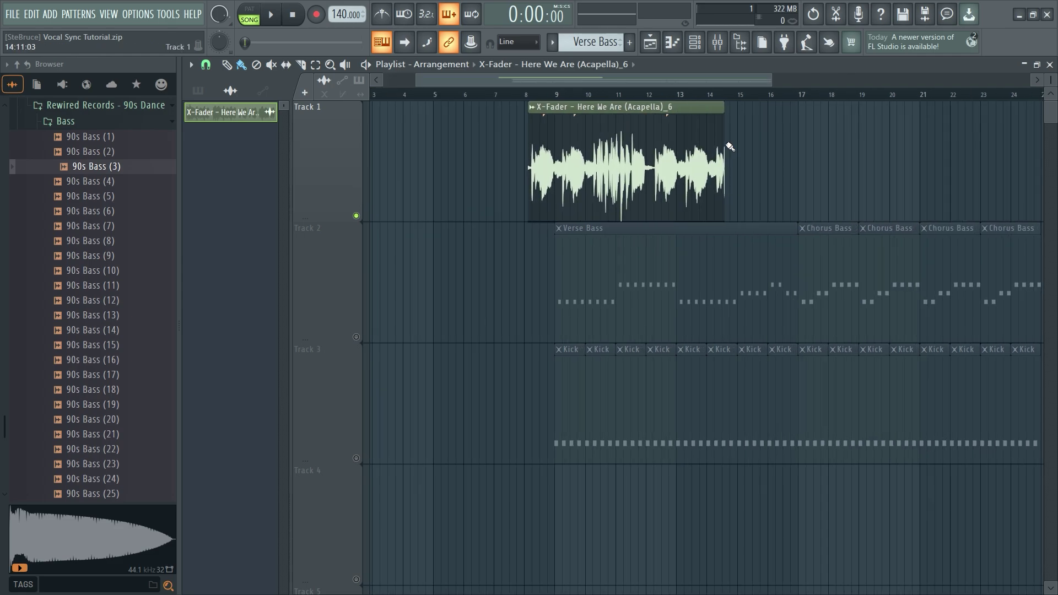
pyautogui.scroll(5, 465, 170)
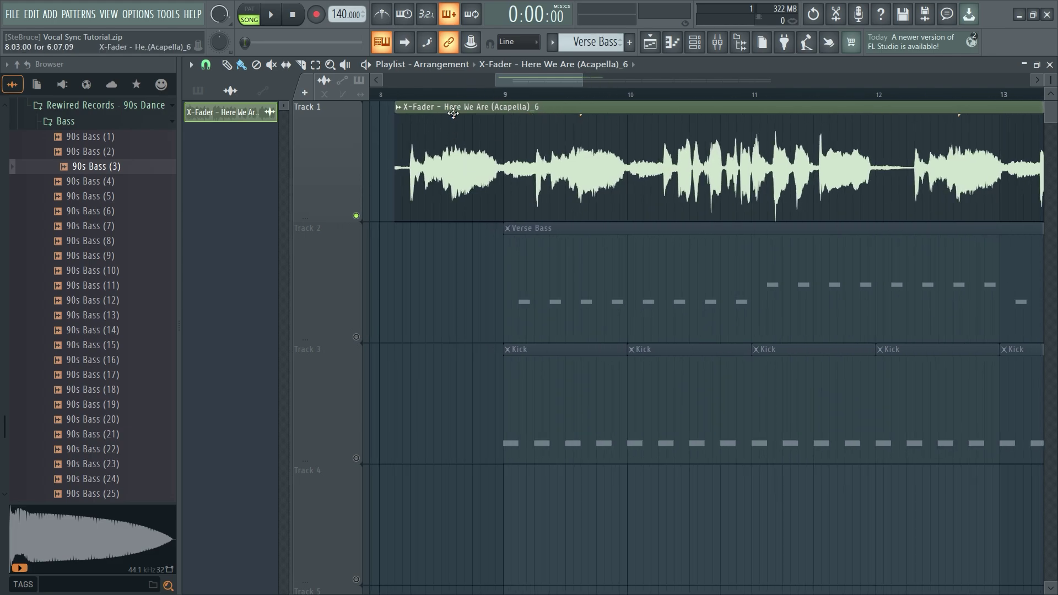
# Step: Move the vocal clip so its first marker sits near bar 9, unmute the kick track, and play both together
pyautogui.moveTo(453, 113); pyautogui.dragTo(522, 187)
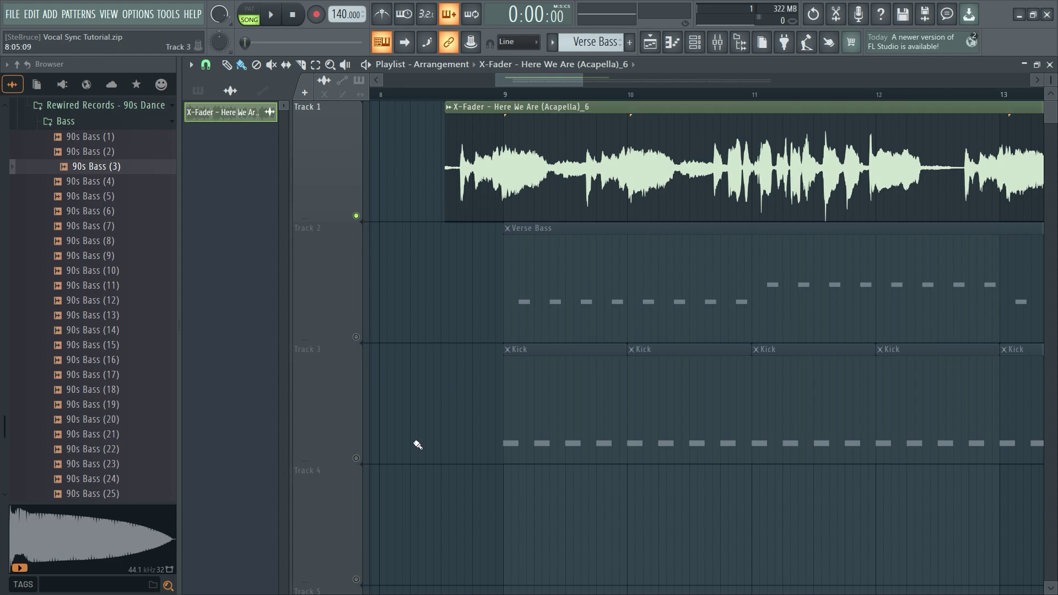
pyautogui.click(355, 458)
pyautogui.press('space')
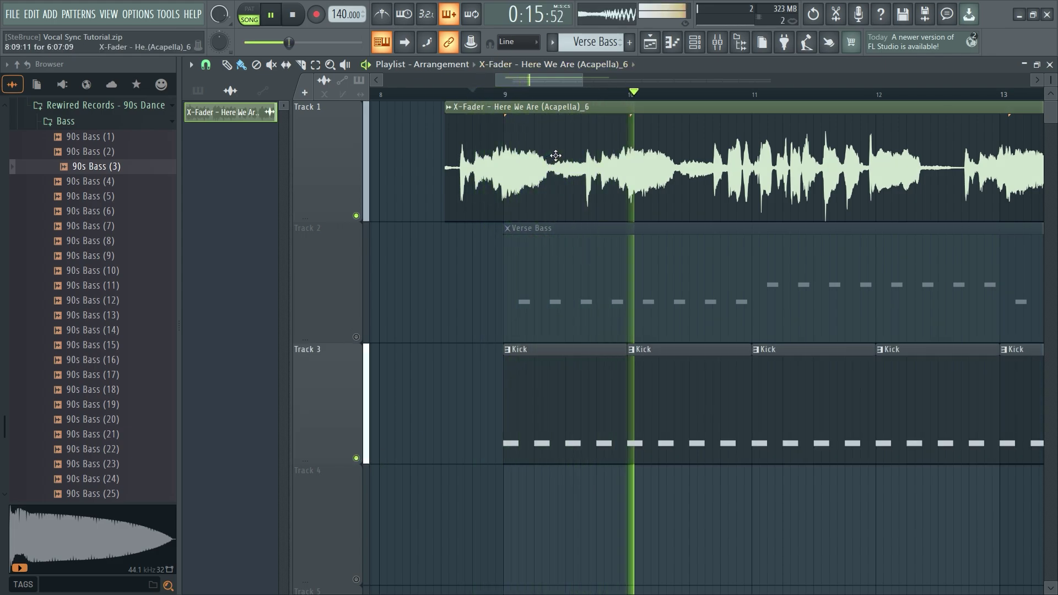
pyautogui.press('space')
# Step: Nudge the vocal clip to align its first marker more closely with bar 9, and compare the following markers with the bar lines
pyautogui.scroll(2, 556, 156)
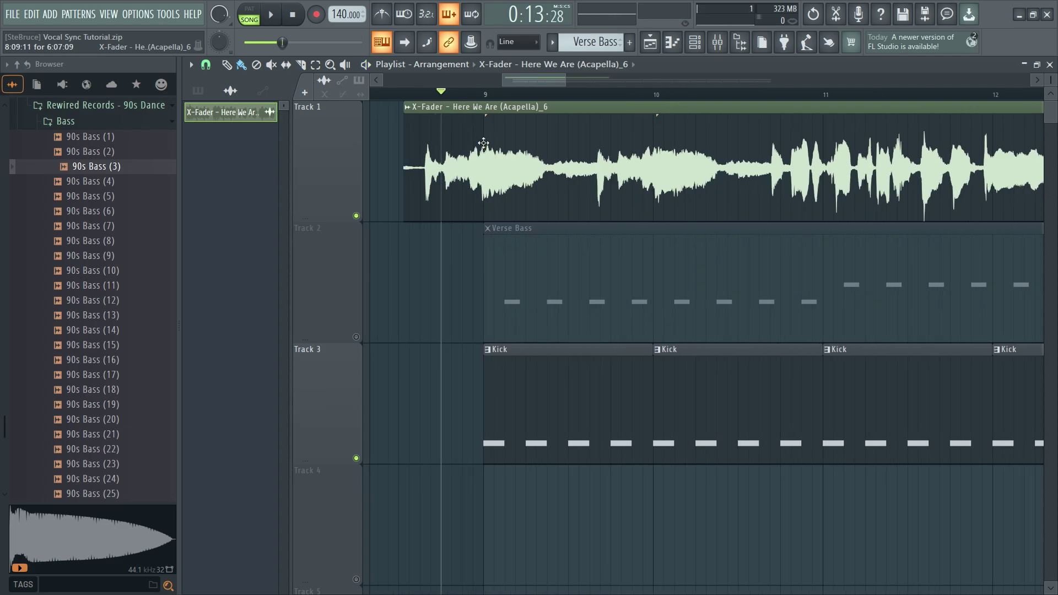
pyautogui.scroll(3, 483, 143)
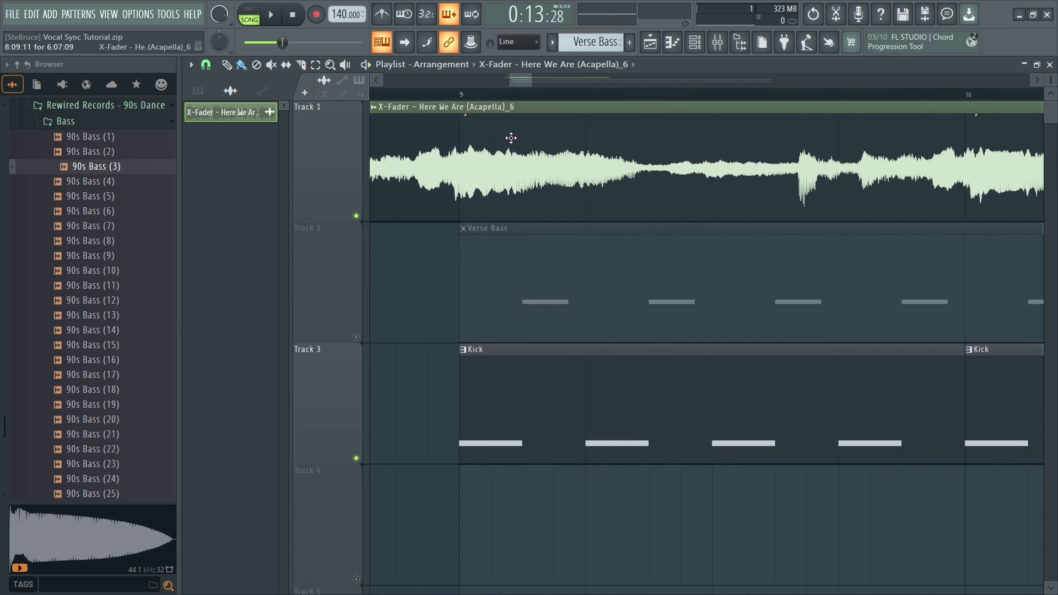
pyautogui.moveTo(511, 138); pyautogui.dragTo(508, 135)
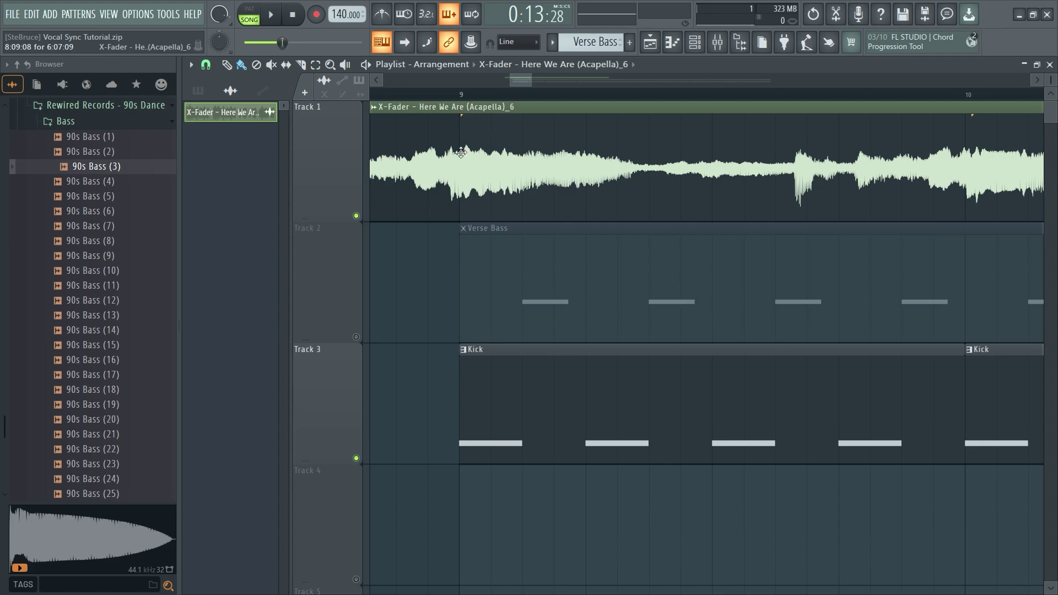
pyautogui.hscroll(5, 461, 152)
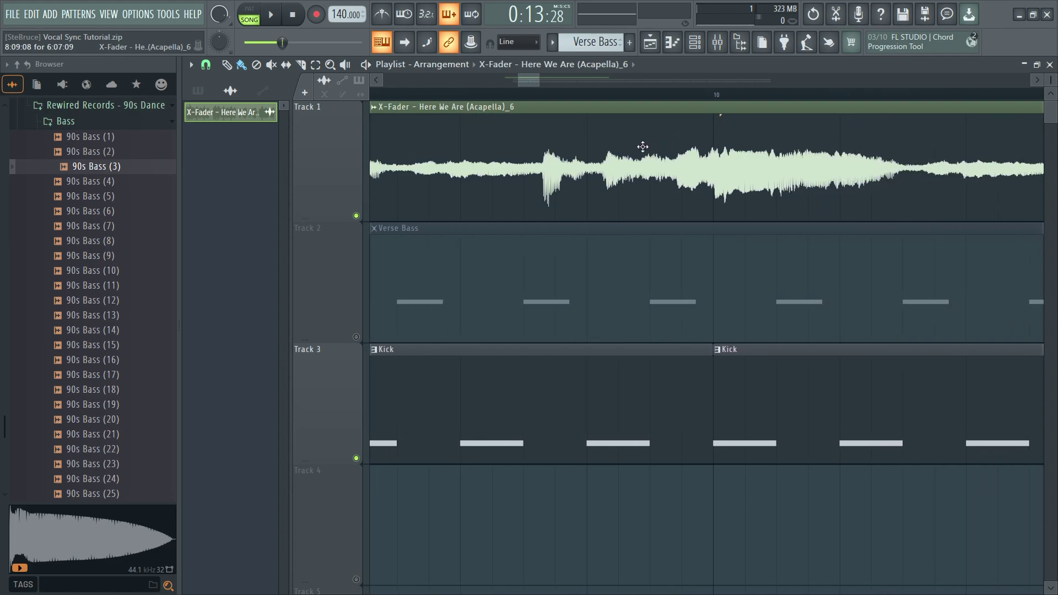
pyautogui.hscroll(3, 643, 138)
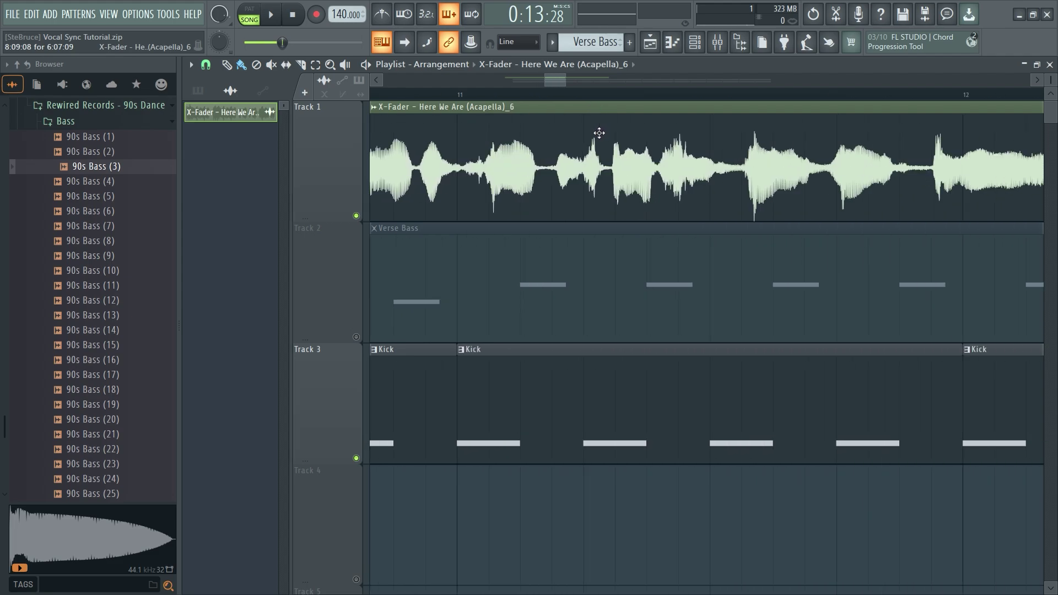
pyautogui.hscroll(3, 595, 121)
pyautogui.hscroll(6, 599, 132)
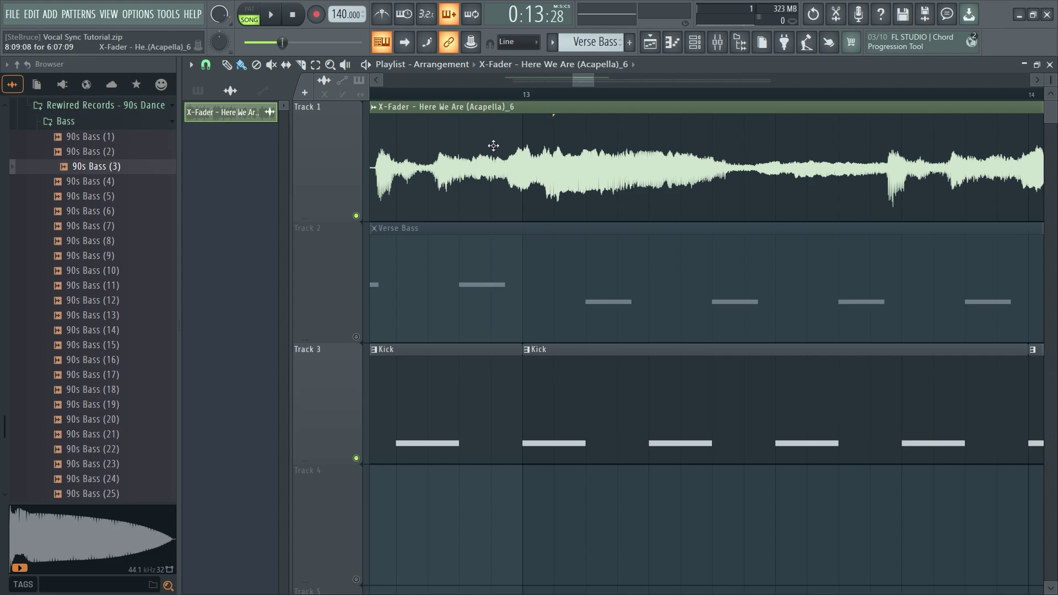
# Step: Set the project tempo to 160 BPM and move the vocal clip so its first marker falls on bar 9
pyautogui.scroll(-4, 493, 145)
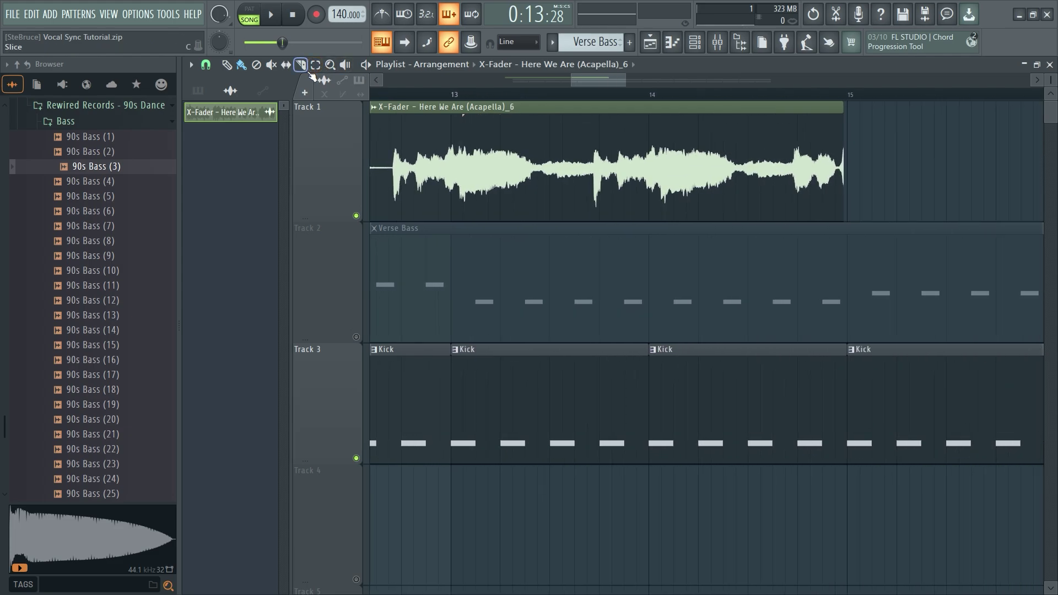
pyautogui.moveTo(341, 14)
pyautogui.mouseDown()
pyautogui.moveTo(342, 0)
pyautogui.moveTo(342, 10)
pyautogui.mouseUp()
pyautogui.moveTo(594, 81); pyautogui.dragTo(527, 76)
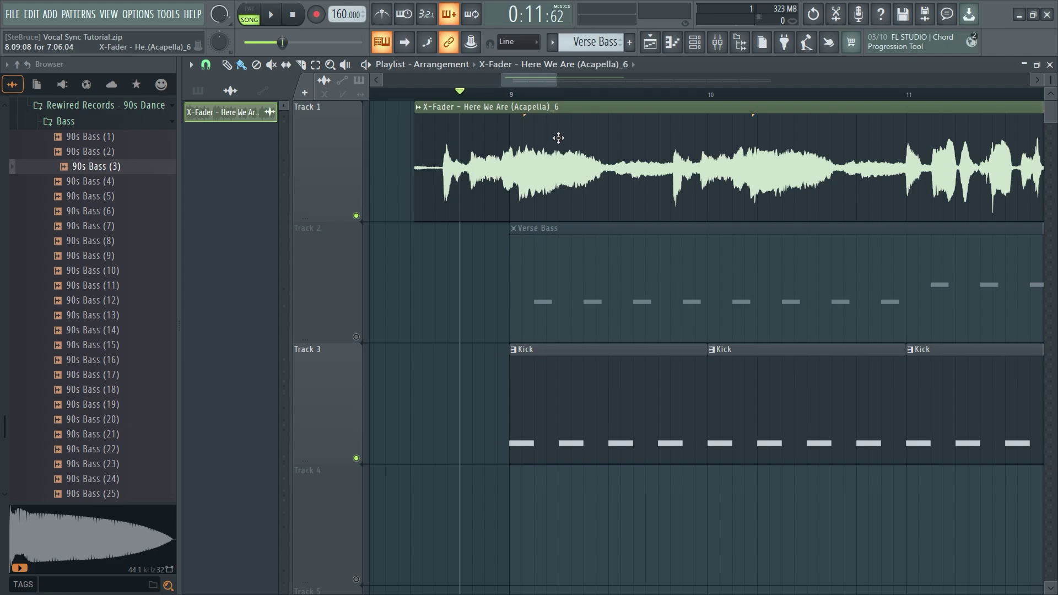
pyautogui.moveTo(558, 138); pyautogui.dragTo(545, 137)
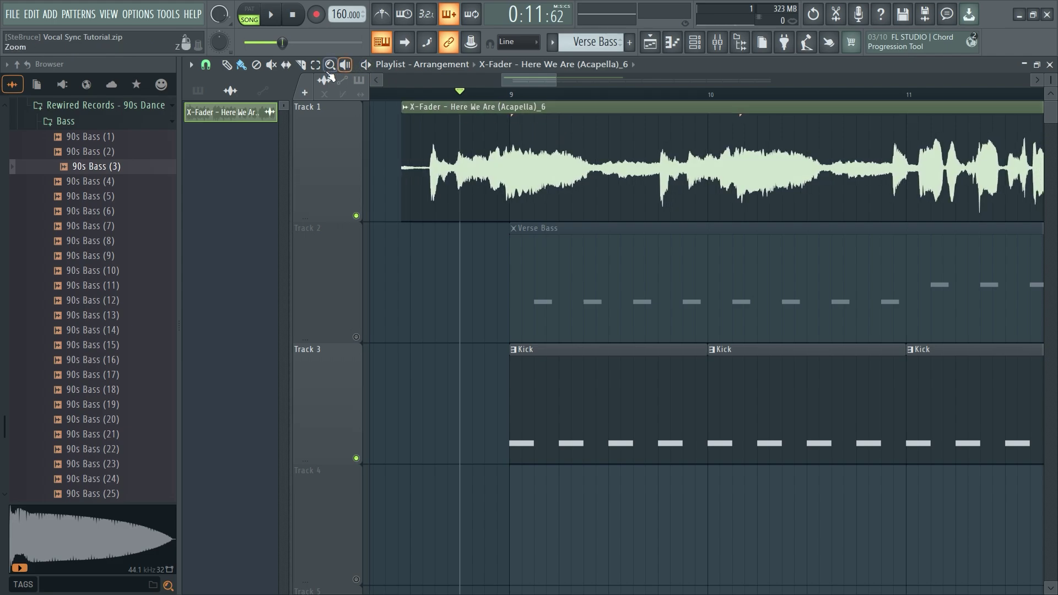
# Step: Slice the vocal clip at bar 9 and delete the piece before it
pyautogui.click(301, 65)
pyautogui.click(510, 176)
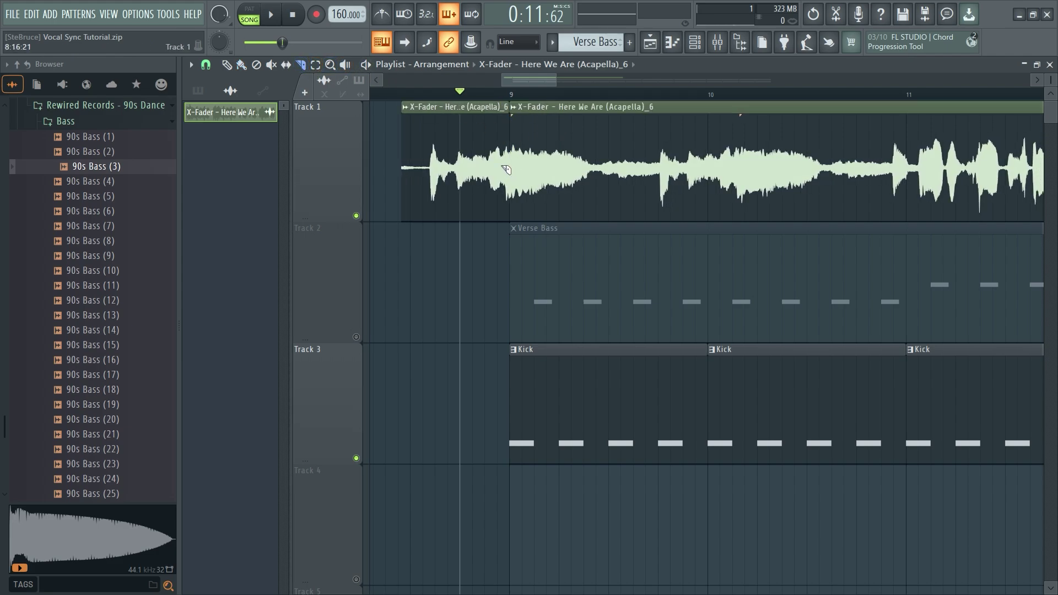
pyautogui.click(241, 67)
pyautogui.rightClick(452, 166)
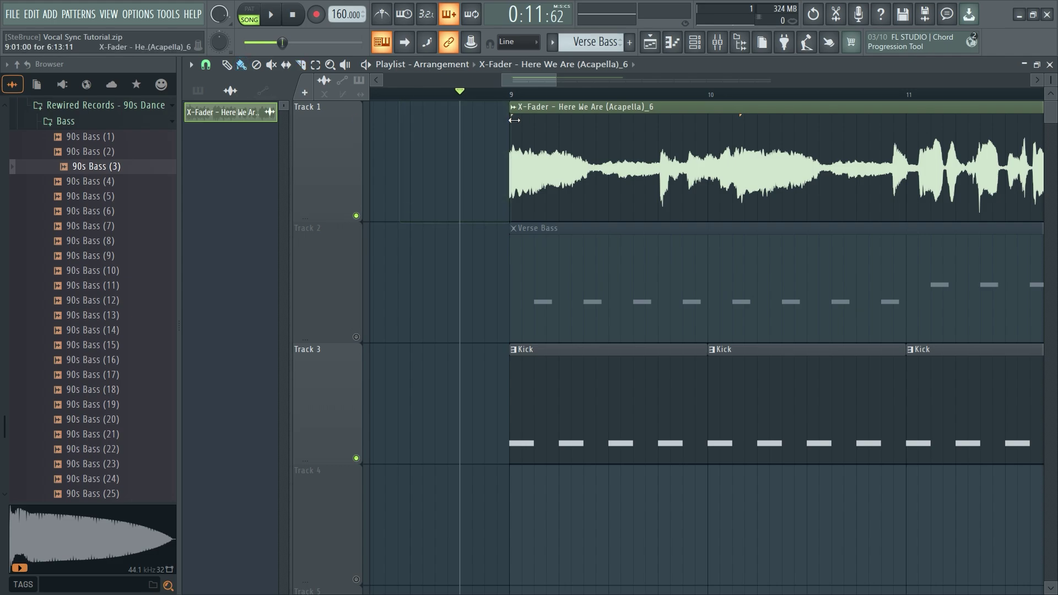
# Step: Slice the vocal clip at bar 14 and delete the piece after it
pyautogui.moveTo(518, 78); pyautogui.dragTo(594, 80)
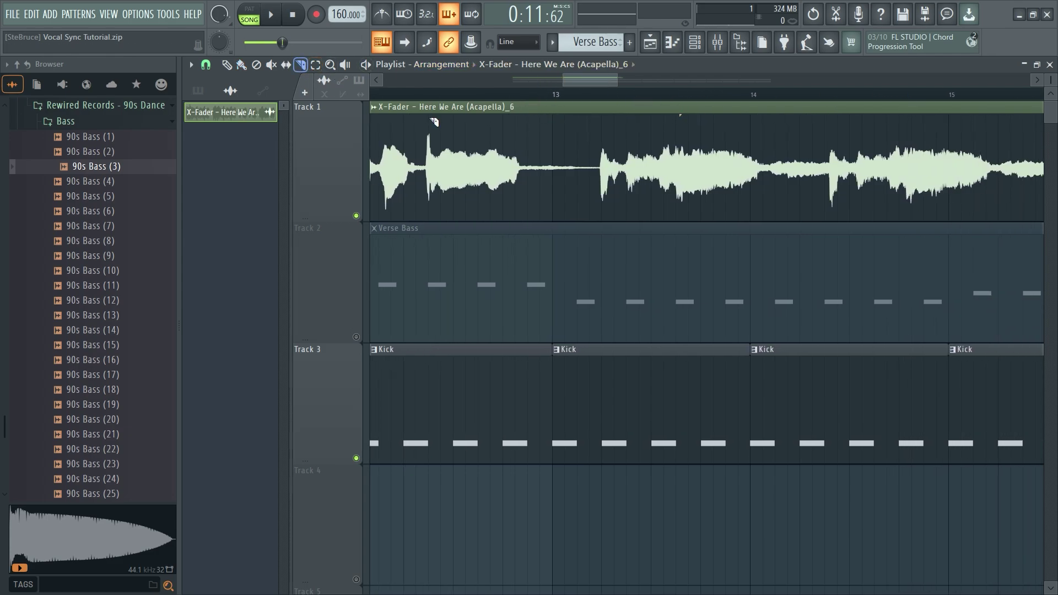
pyautogui.click(751, 171)
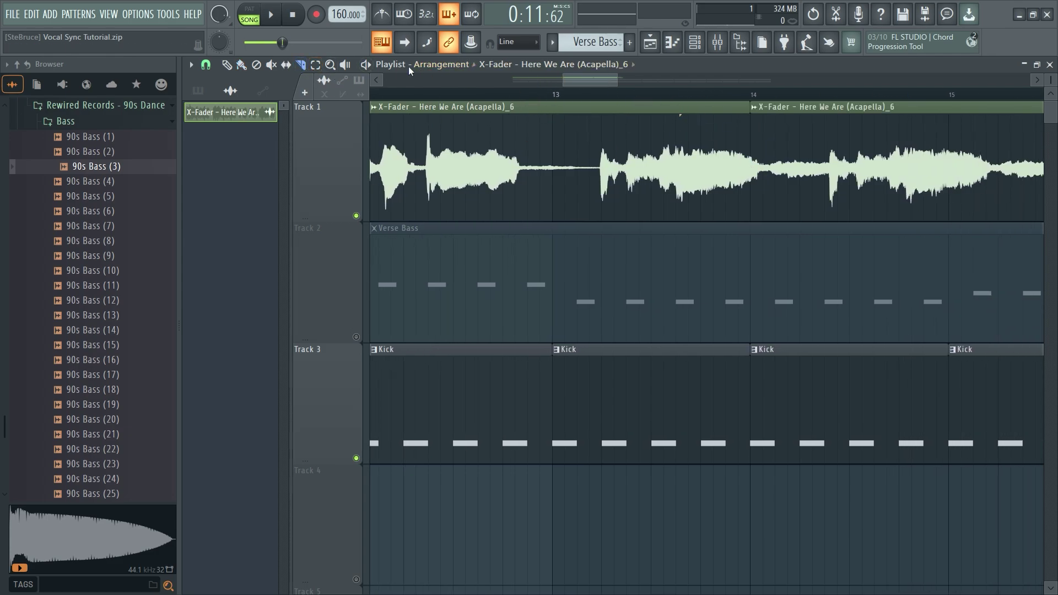
pyautogui.click(241, 64)
pyautogui.rightClick(799, 159)
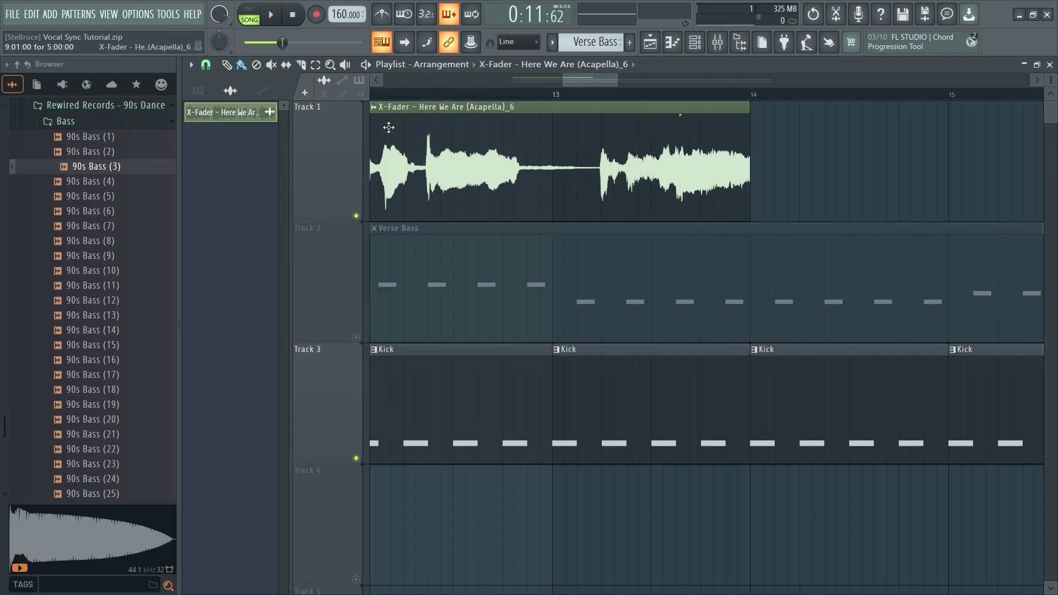
# Step: Set the vocal clip's time-stretching mode to Resample and compress the clip until its third marker lands on bar 13
pyautogui.click(608, 254)
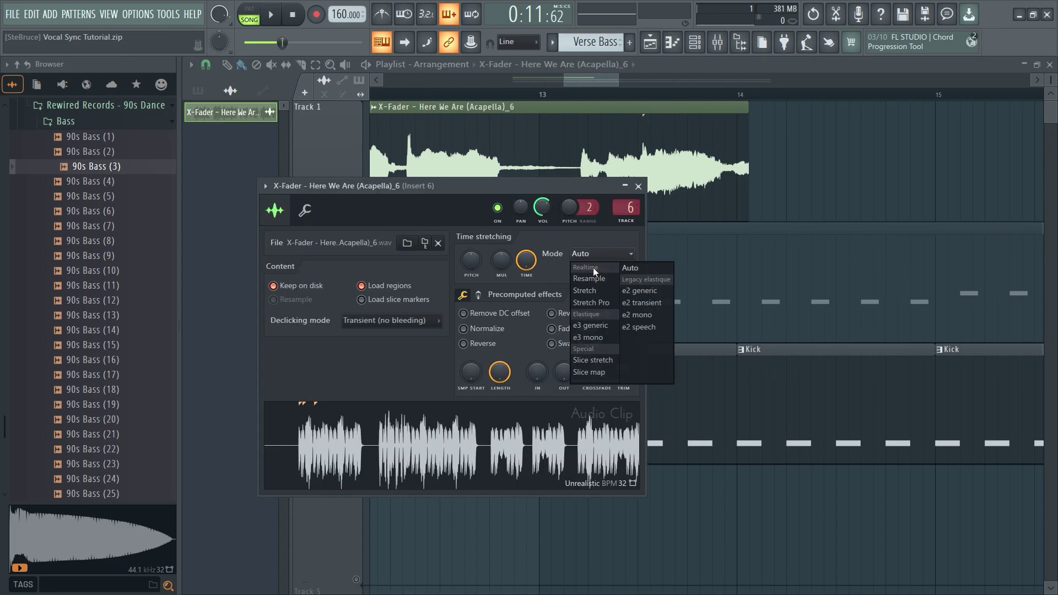
pyautogui.click(576, 279)
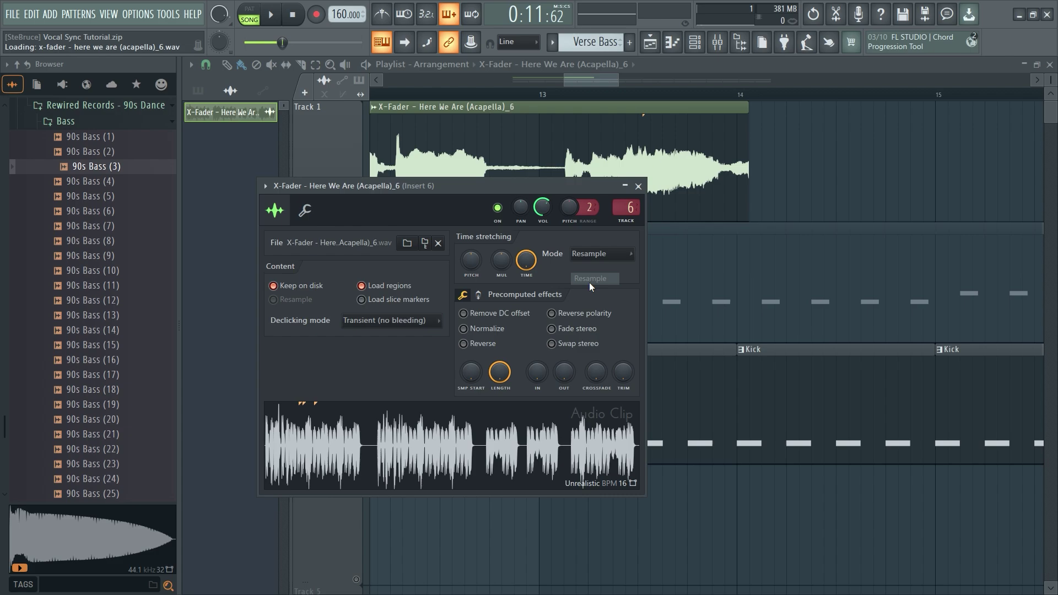
pyautogui.click(638, 187)
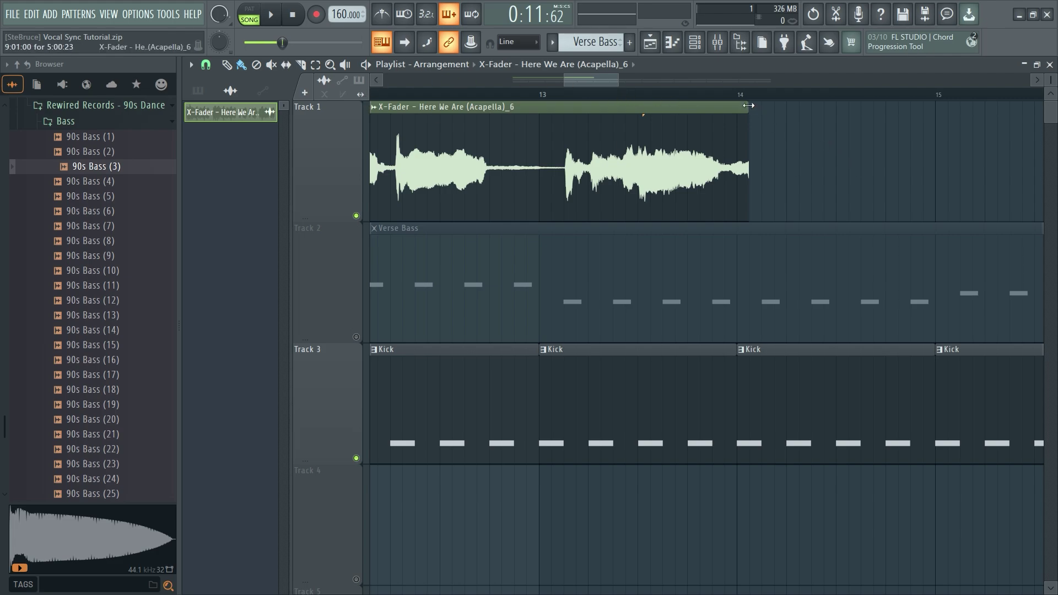
pyautogui.moveTo(748, 106); pyautogui.dragTo(634, 101)
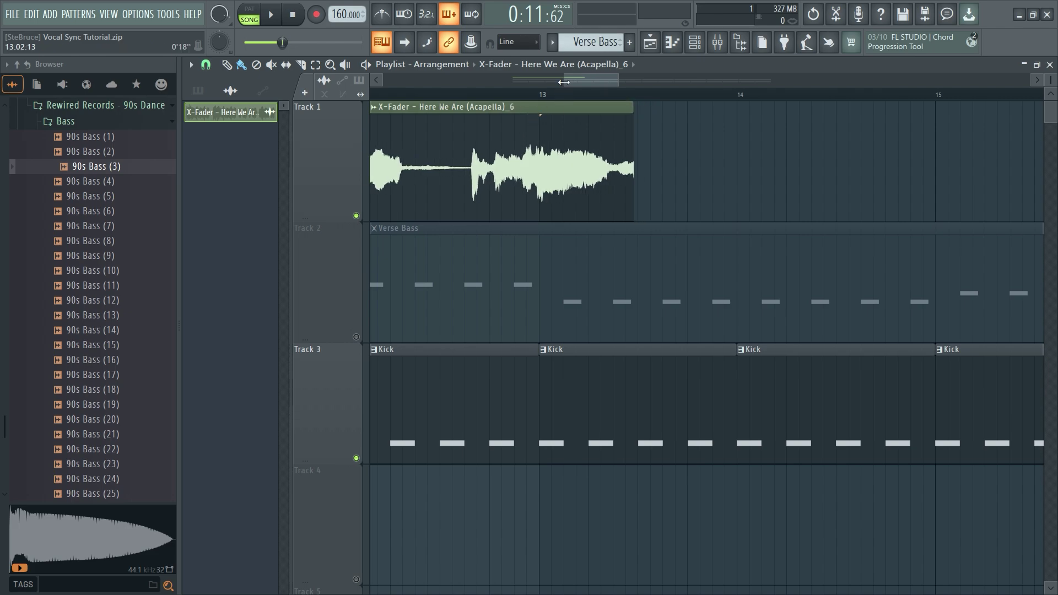
# Step: Play the stretched vocal together with the kick from bar 9 to check the sync
pyautogui.hscroll(-4, 531, 88)
pyautogui.hscroll(-6, 515, 93)
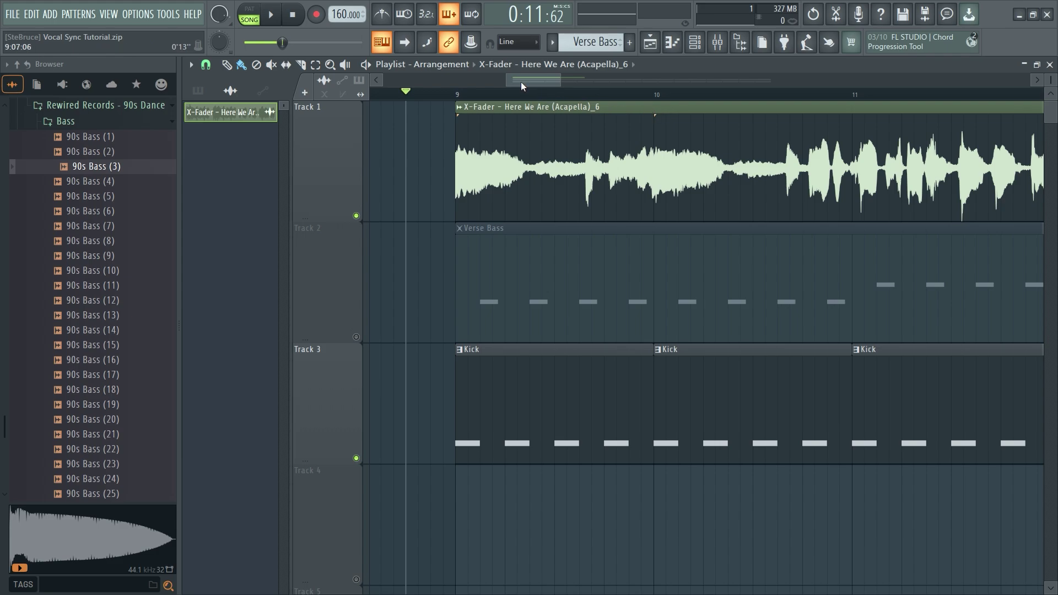
pyautogui.moveTo(520, 81); pyautogui.dragTo(539, 92)
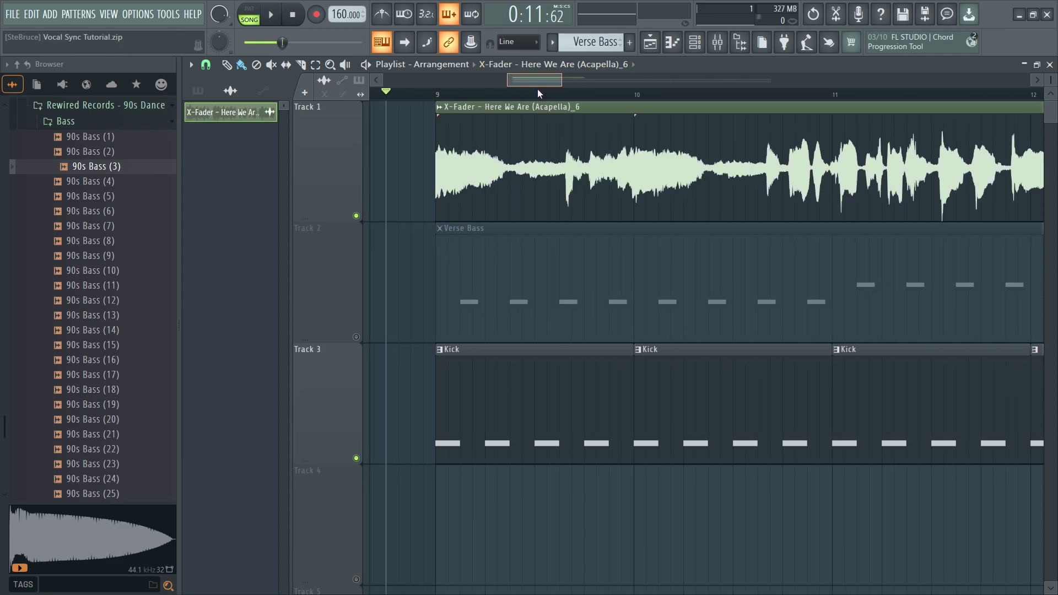
pyautogui.click(435, 99)
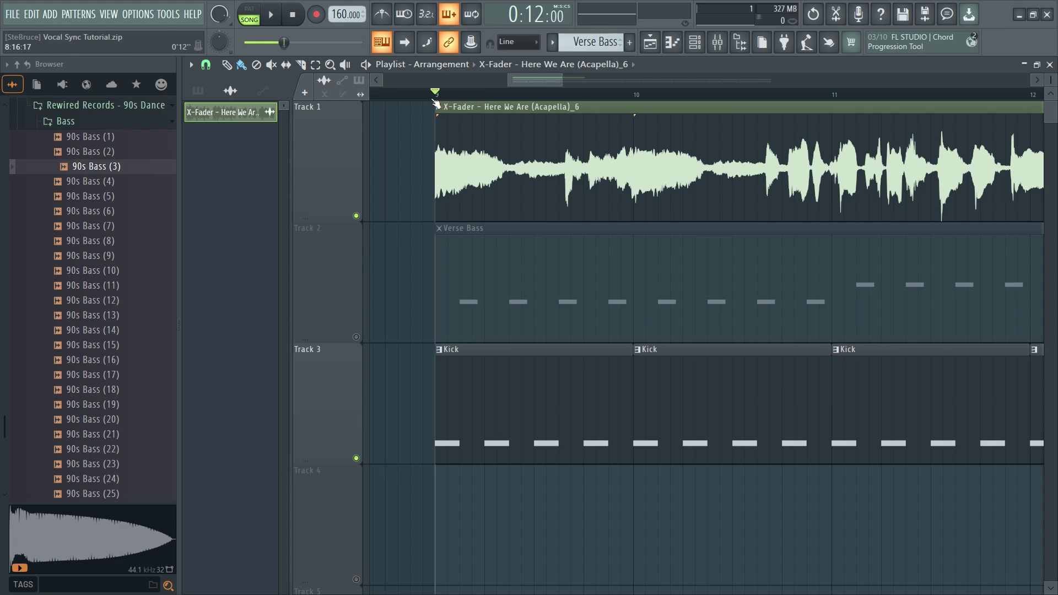
pyautogui.press('space')
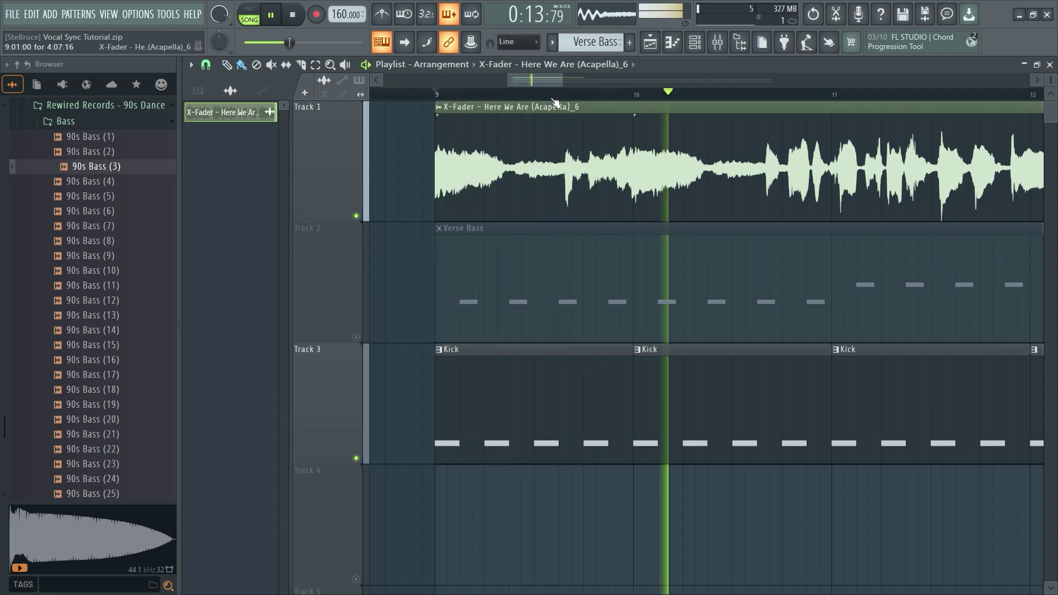
# Step: Stop playback and extend the vocal clip at both ends to bring back the trimmed parts of the acapella
pyautogui.moveTo(563, 80); pyautogui.dragTo(636, 74)
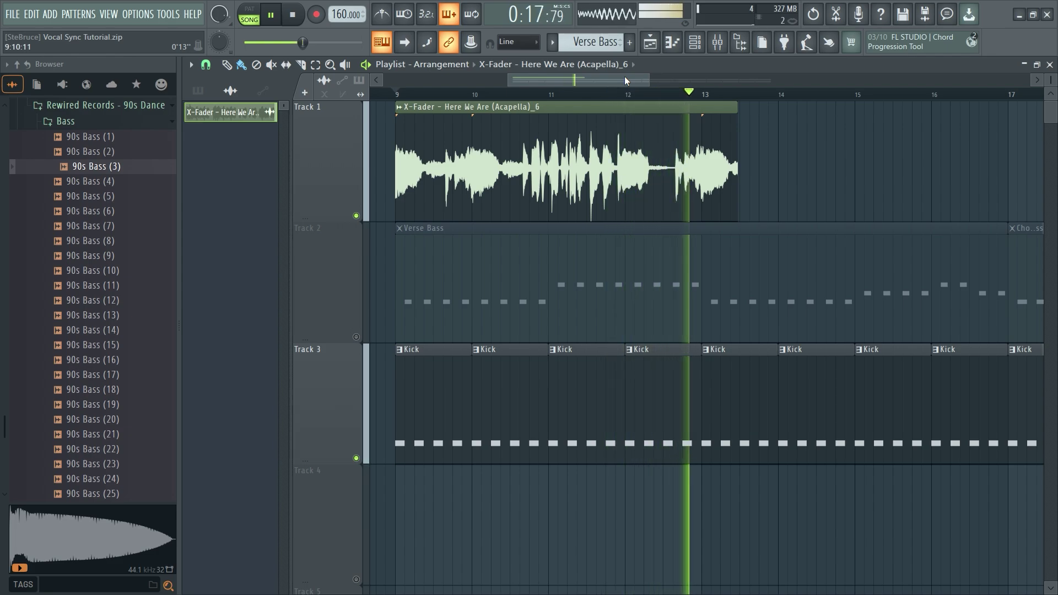
pyautogui.press('space')
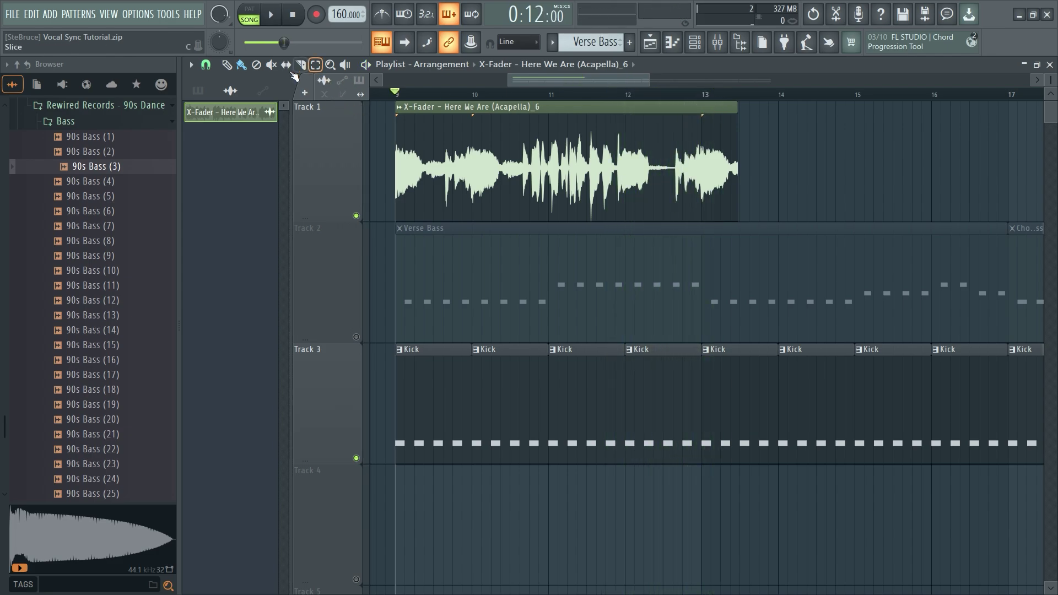
pyautogui.press('d')
pyautogui.moveTo(741, 111); pyautogui.dragTo(915, 112)
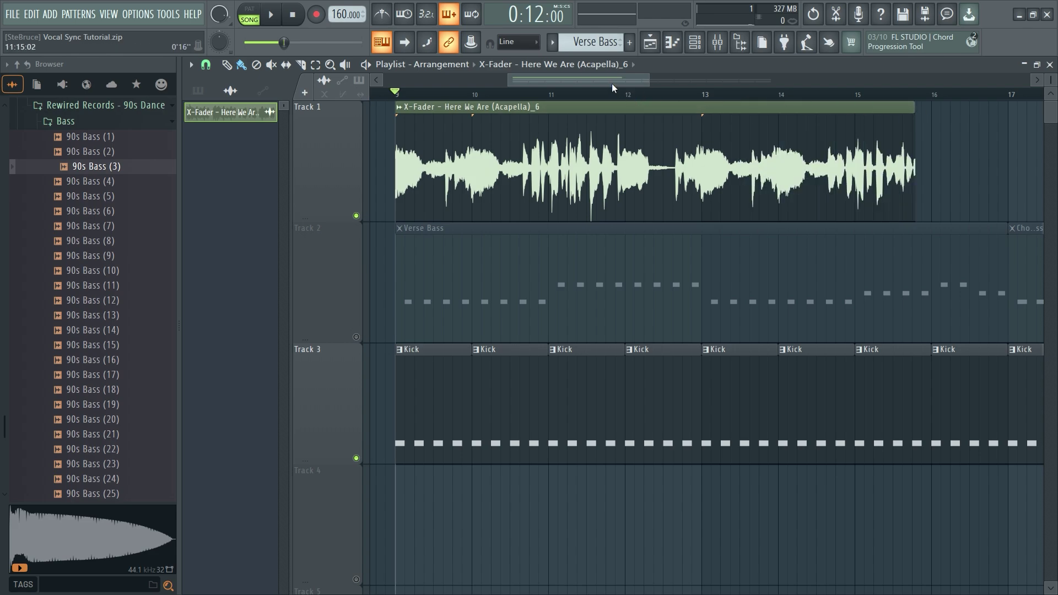
pyautogui.moveTo(612, 84); pyautogui.dragTo(295, 112)
pyautogui.hscroll(5, 501, 102)
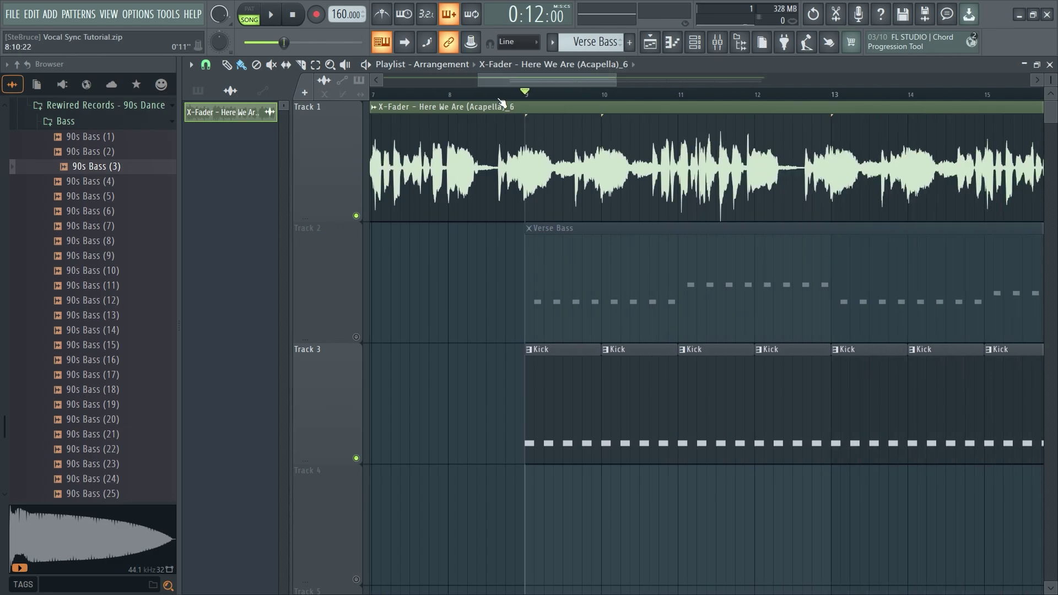
# Step: Set the playback start to the beginning of the vocal phrase just before bar 9 and play it briefly
pyautogui.click(497, 95)
pyautogui.press('space')
pyautogui.press('space')
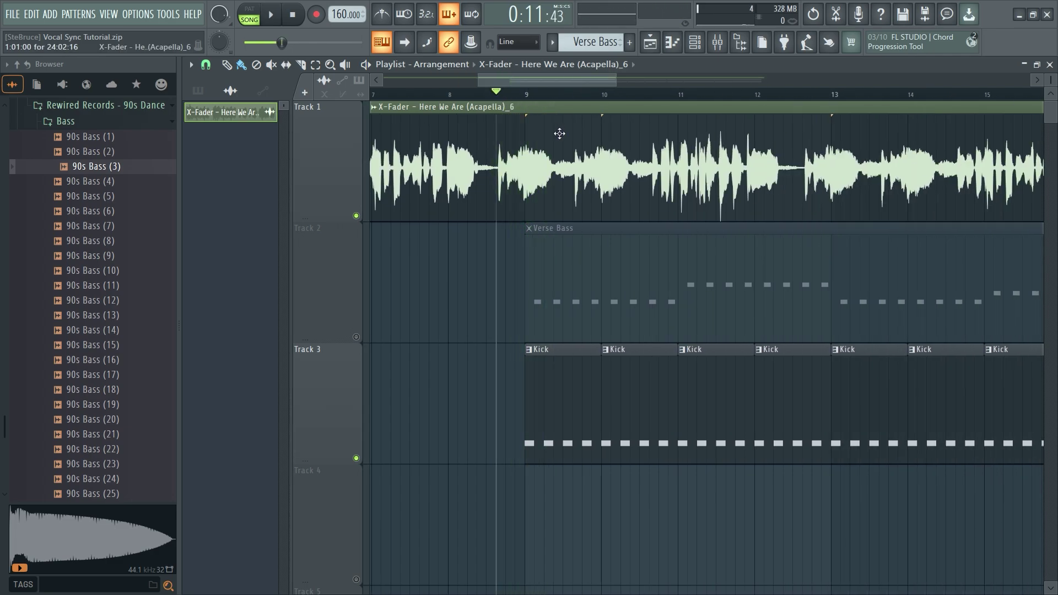
# Step: Set the vocal clip's time-stretching mode to Auto and turn off loading of regions
pyautogui.scroll(3, 559, 134)
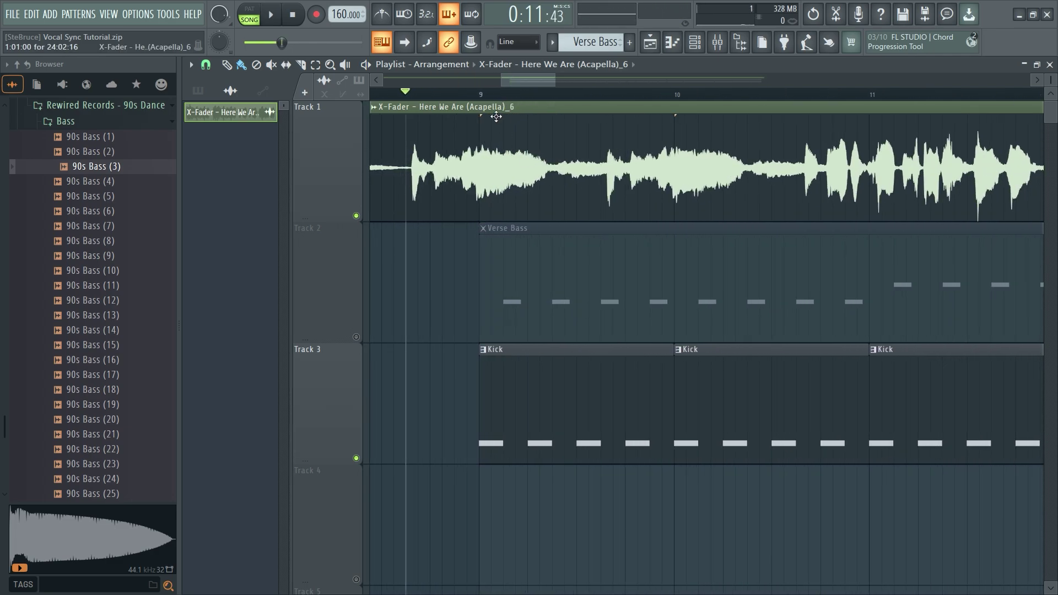
pyautogui.doubleClick(510, 129)
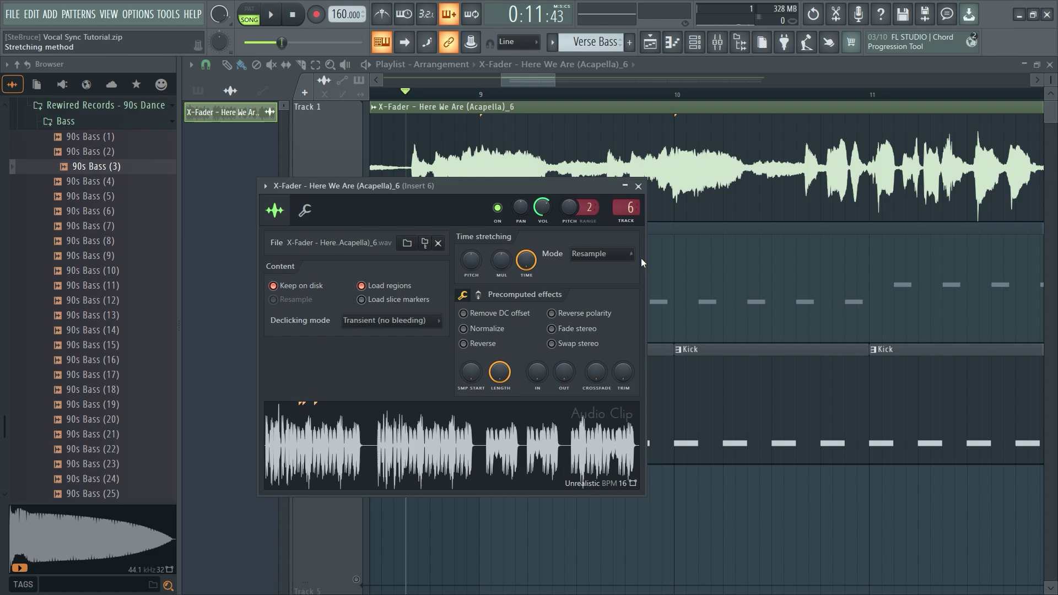
pyautogui.rightClick(472, 264)
pyautogui.click(493, 271)
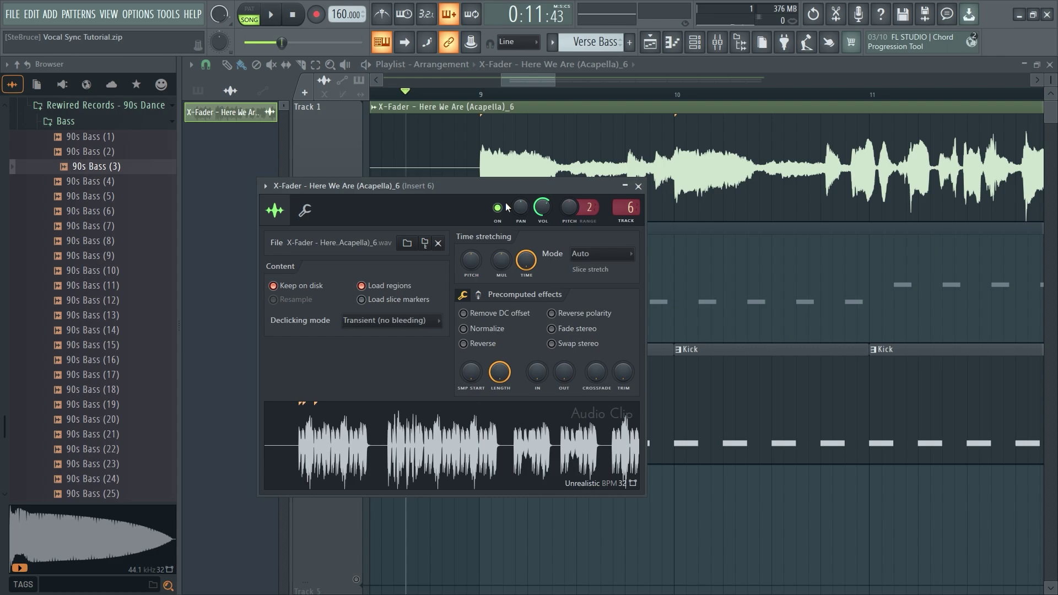
pyautogui.click(368, 286)
pyautogui.click(375, 287)
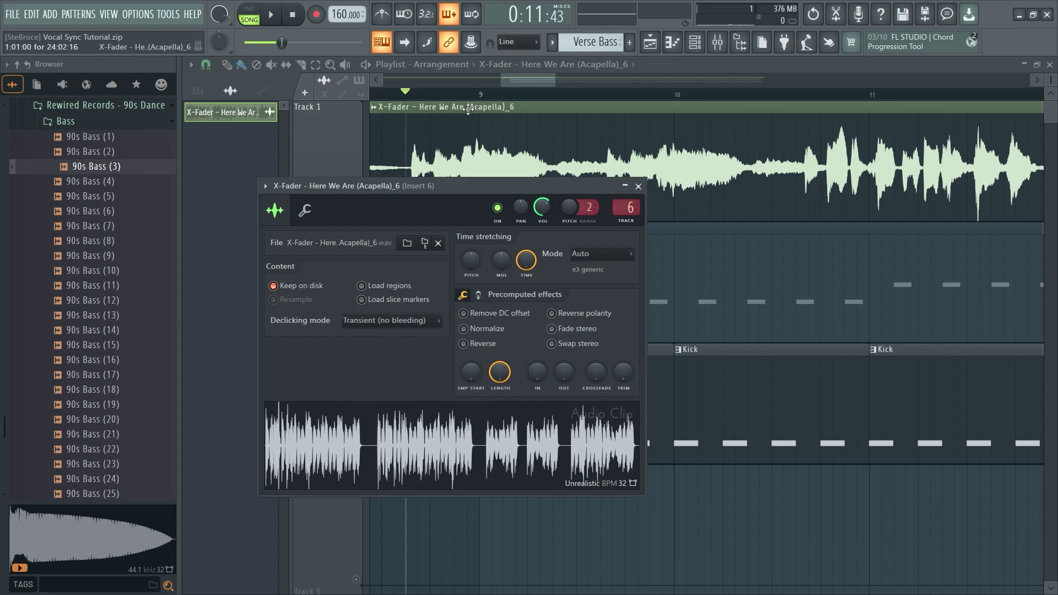
pyautogui.press('Escape')
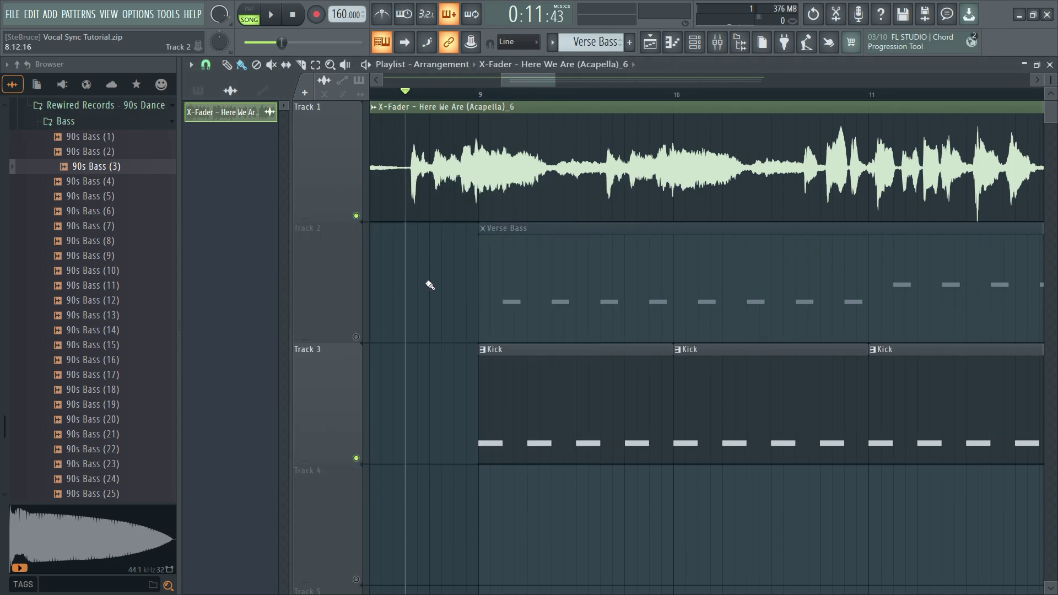
# Step: Play the vocal together with the kick from just before bar 9 to check the sync
pyautogui.press('space')
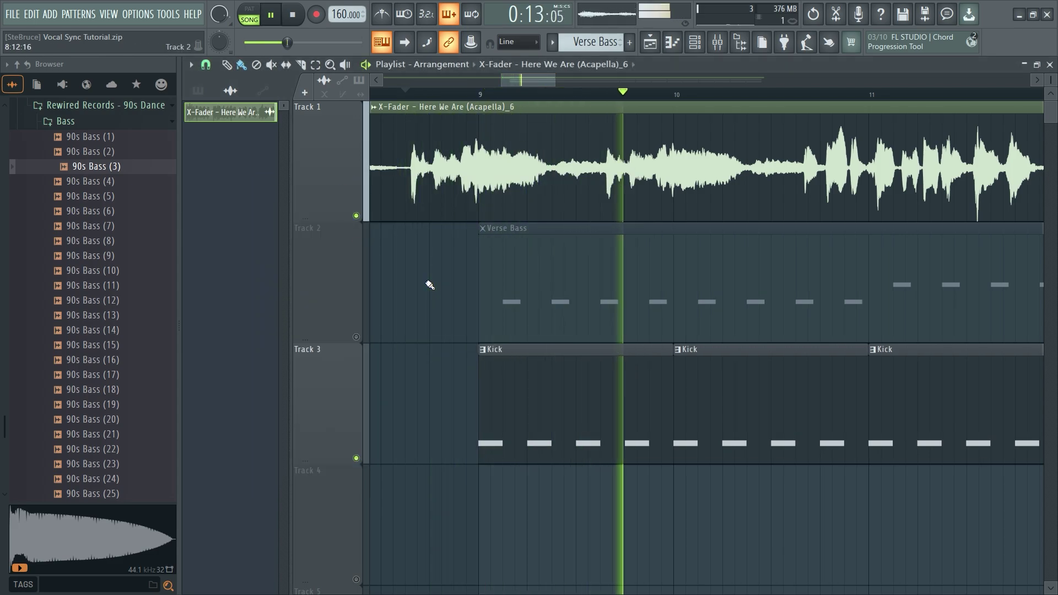
pyautogui.scroll(-5, 429, 285)
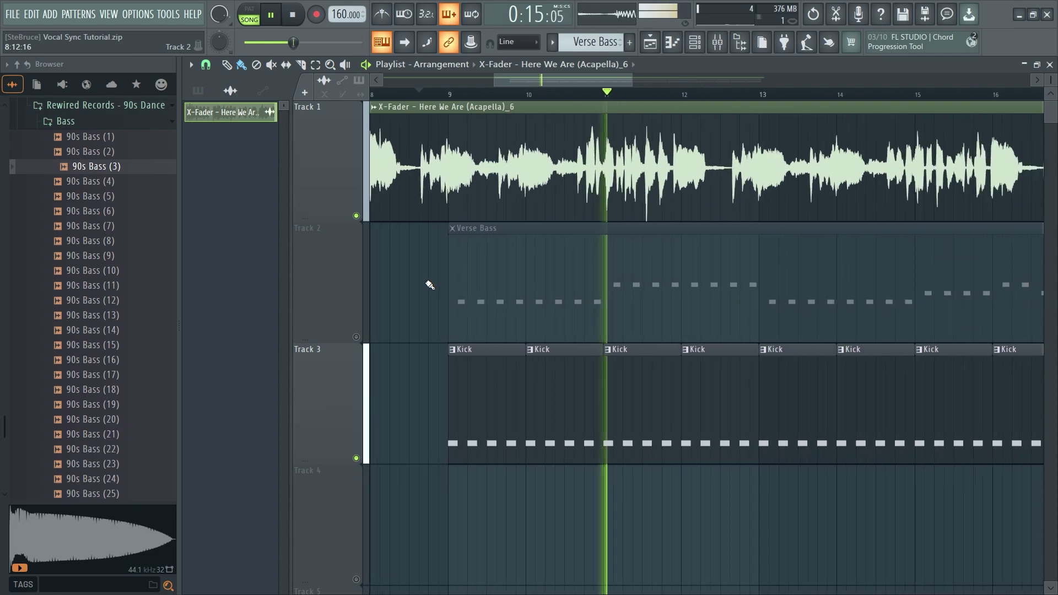
pyautogui.scroll(-2, 431, 288)
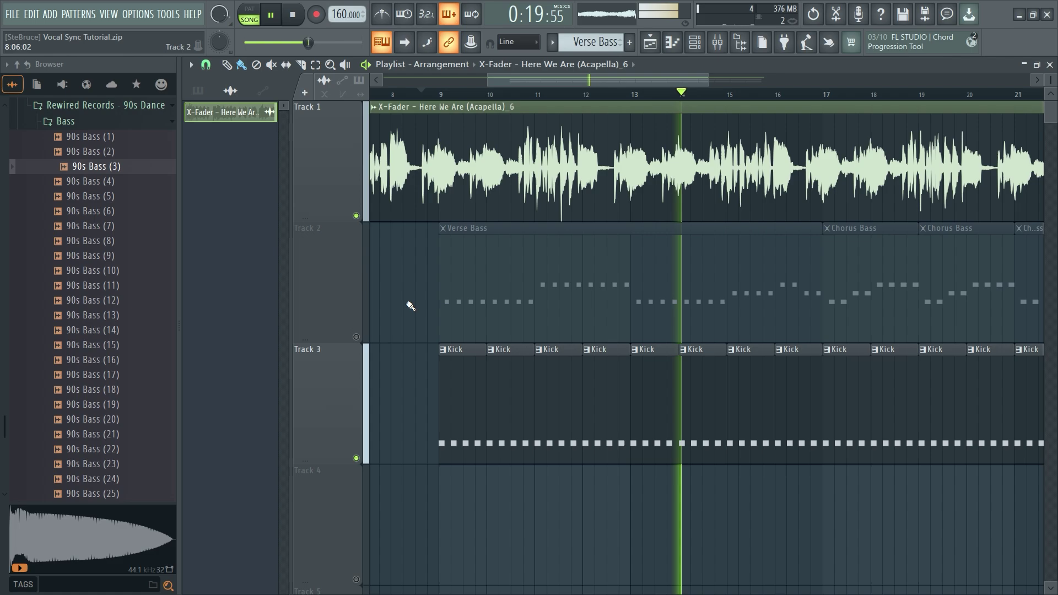
pyautogui.press('space')
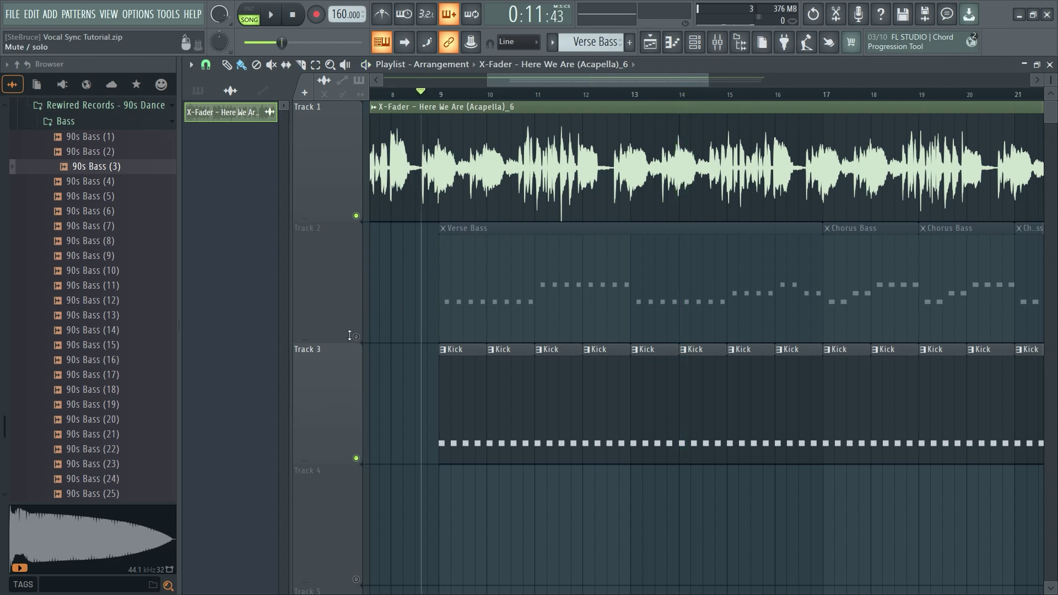
# Step: Unmute the bass track and trim the start of the vocal clip to 2:13:00
pyautogui.click(356, 337)
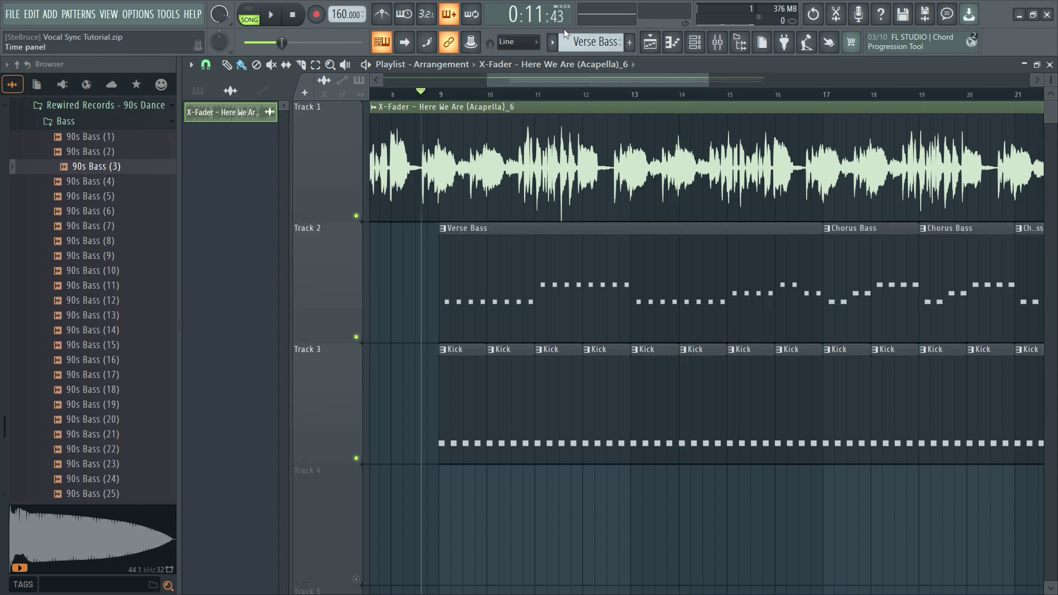
pyautogui.hscroll(-5, 359, 171)
pyautogui.moveTo(371, 139); pyautogui.dragTo(455, 144)
# Step: Play the vocal with both bass and kick and check how its syllables line up with the beats
pyautogui.moveTo(560, 78); pyautogui.dragTo(612, 77)
pyautogui.press('space')
pyautogui.scroll(6, 599, 170)
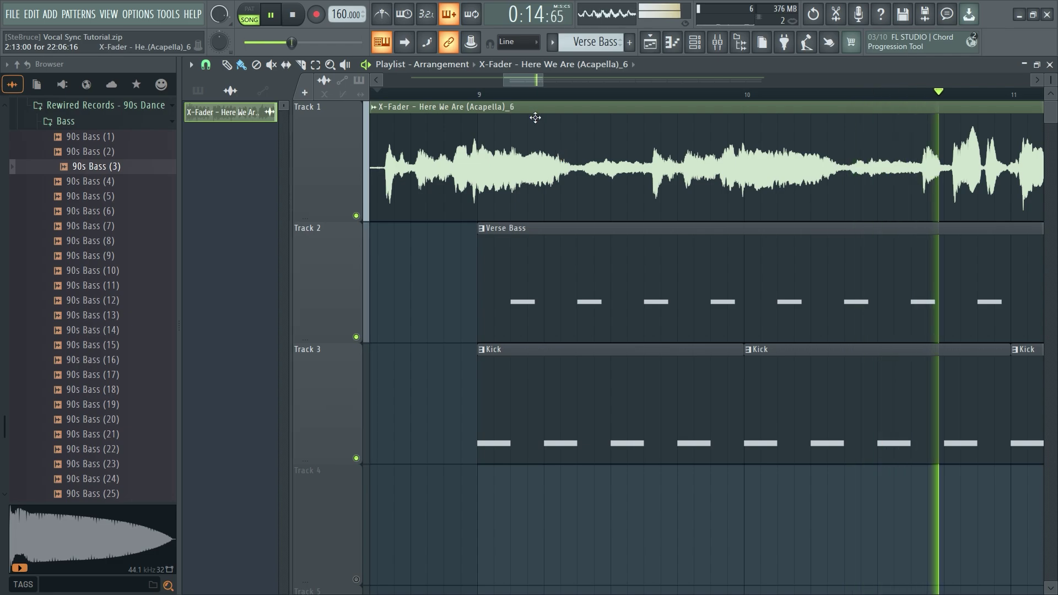
pyautogui.press('space')
# Step: Nudge the vocal clip earlier to 2:12:11 so its words around bar 11 meet the kicks, and play the result
pyautogui.moveTo(515, 81); pyautogui.dragTo(547, 77)
pyautogui.scroll(3, 650, 159)
pyautogui.scroll(1, 650, 159)
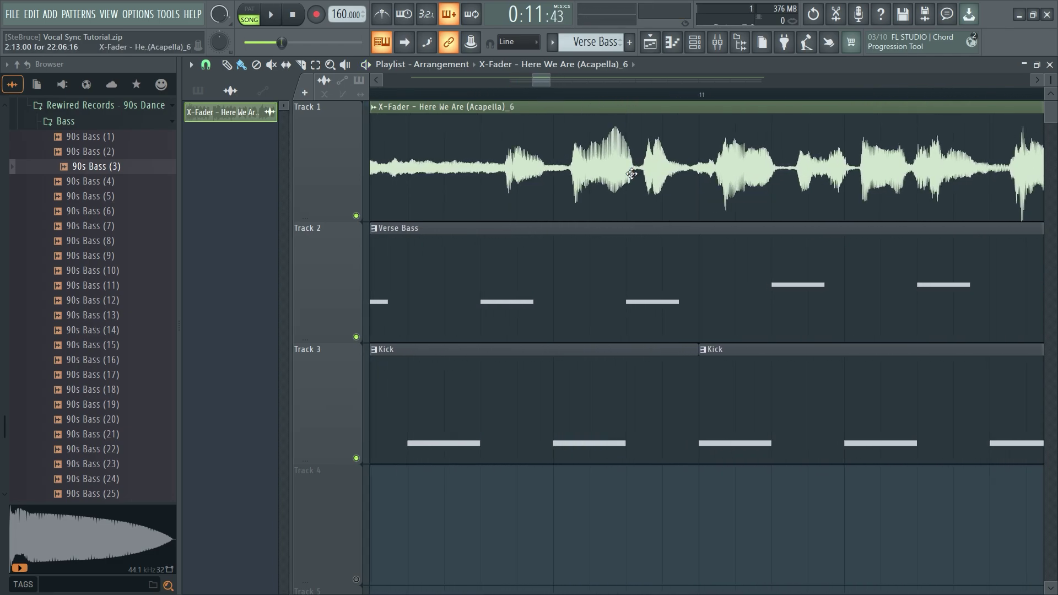
pyautogui.moveTo(606, 174); pyautogui.dragTo(562, 155)
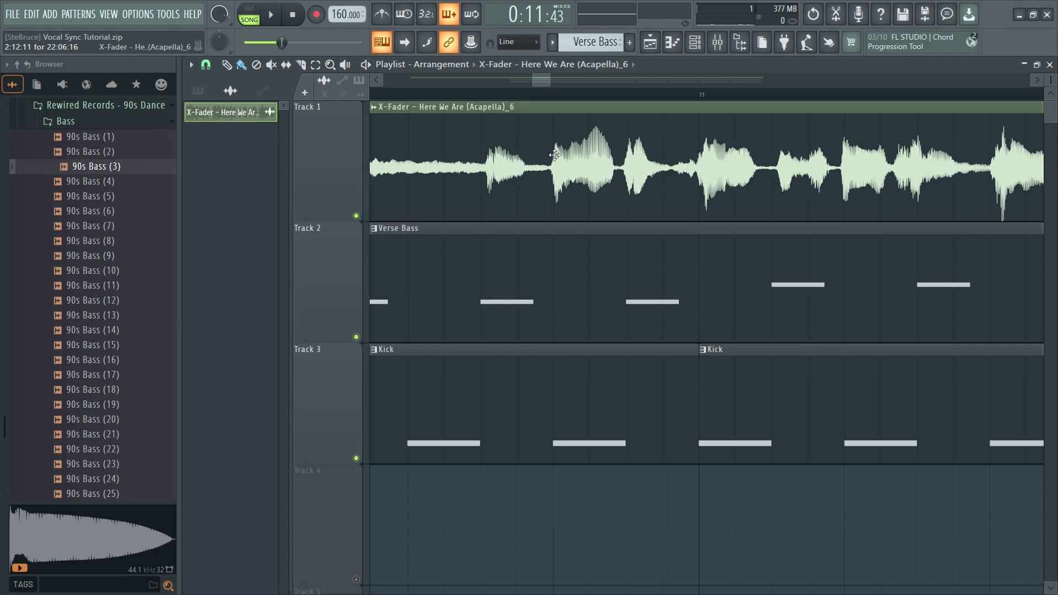
pyautogui.scroll(-2, 517, 174)
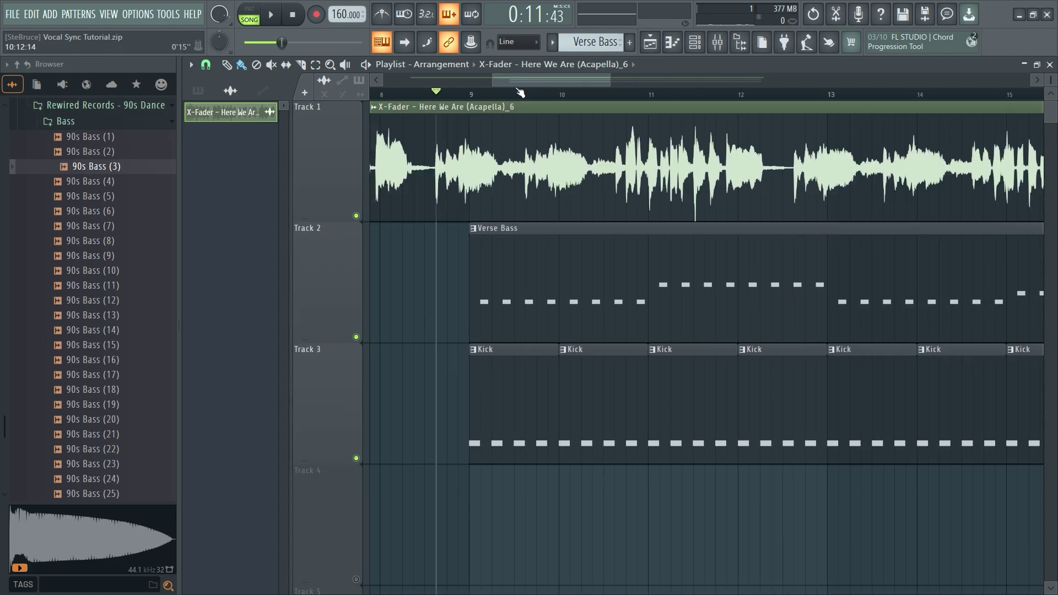
pyautogui.press('space')
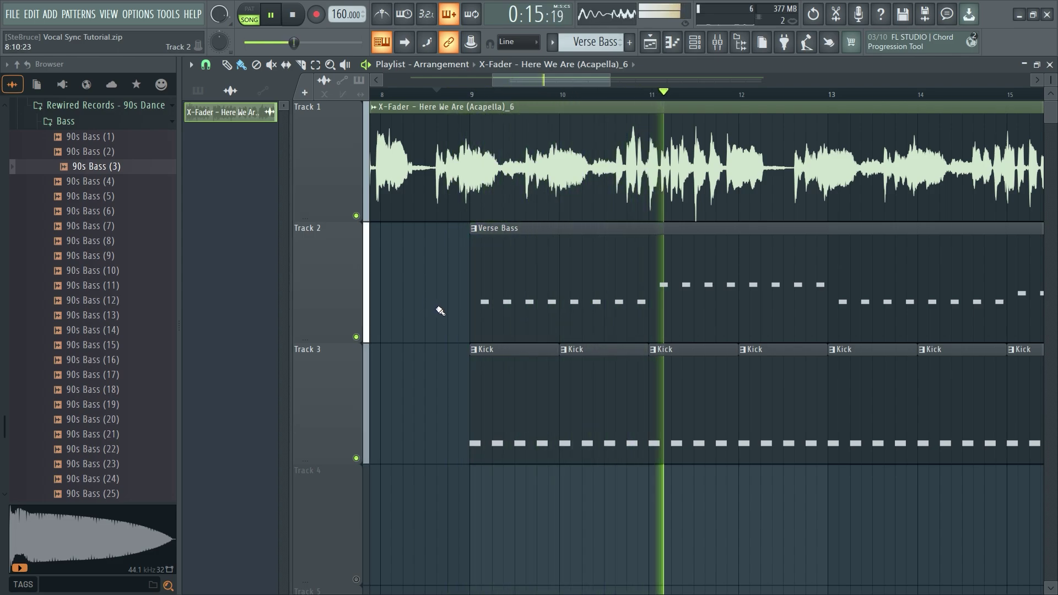
pyautogui.press('space')
# Step: Set the playlist's grid snapping to Bar
pyautogui.scroll(-3, 502, 195)
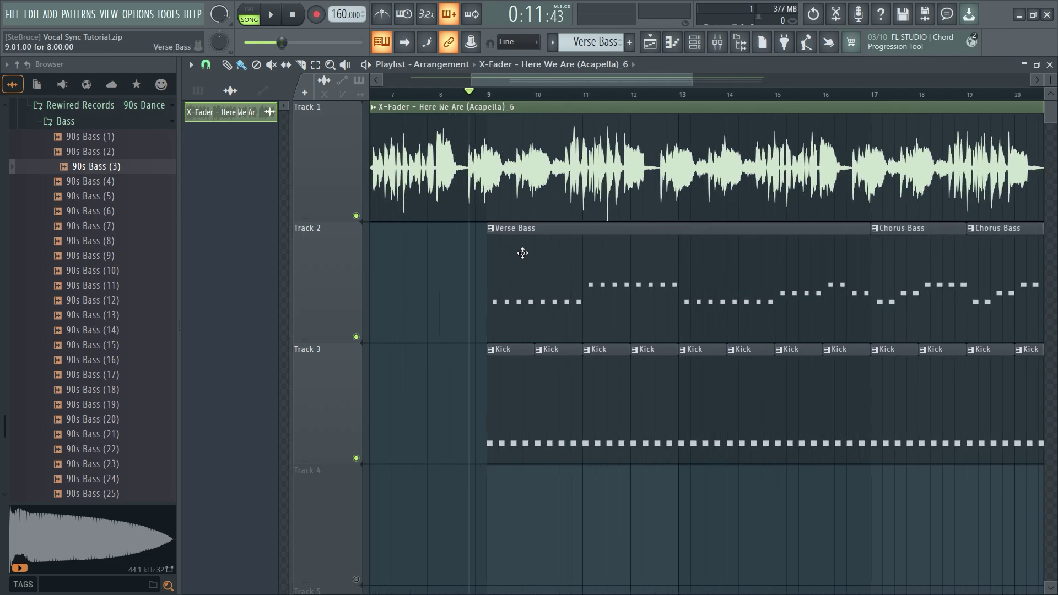
pyautogui.click(204, 65)
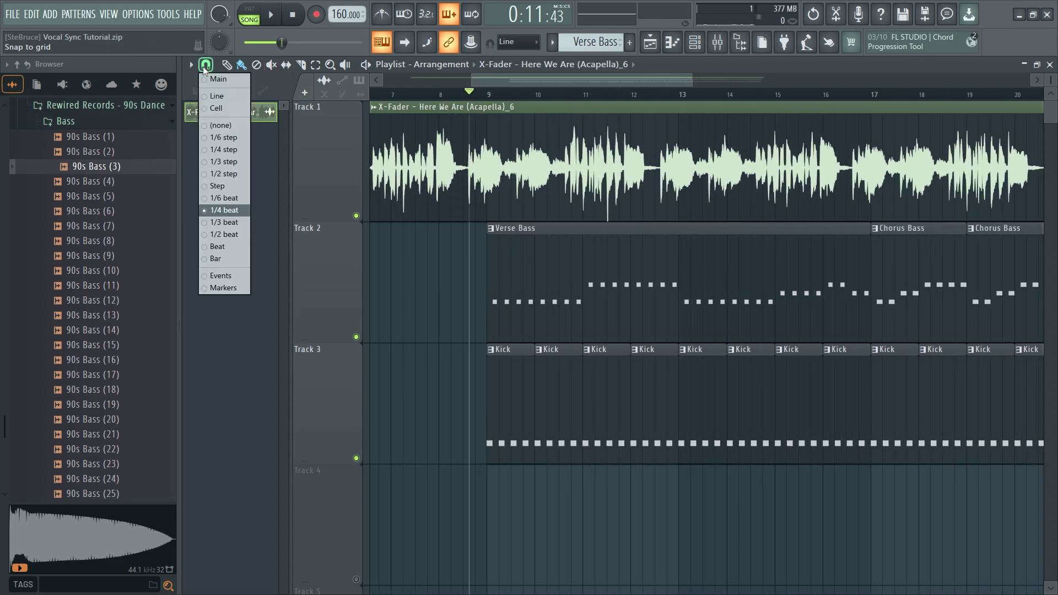
pyautogui.click(213, 259)
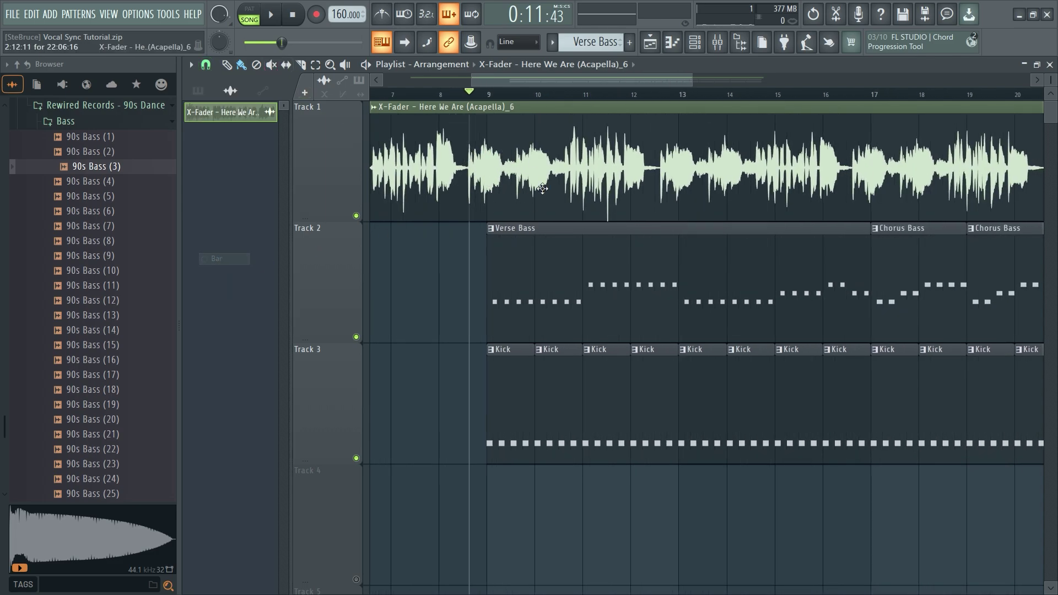
# Step: Move the vocal clip eight bars later to 10:12:11 and extend its start back to the beginning of the vocal
pyautogui.click(487, 98)
pyautogui.moveTo(486, 136); pyautogui.dragTo(865, 146)
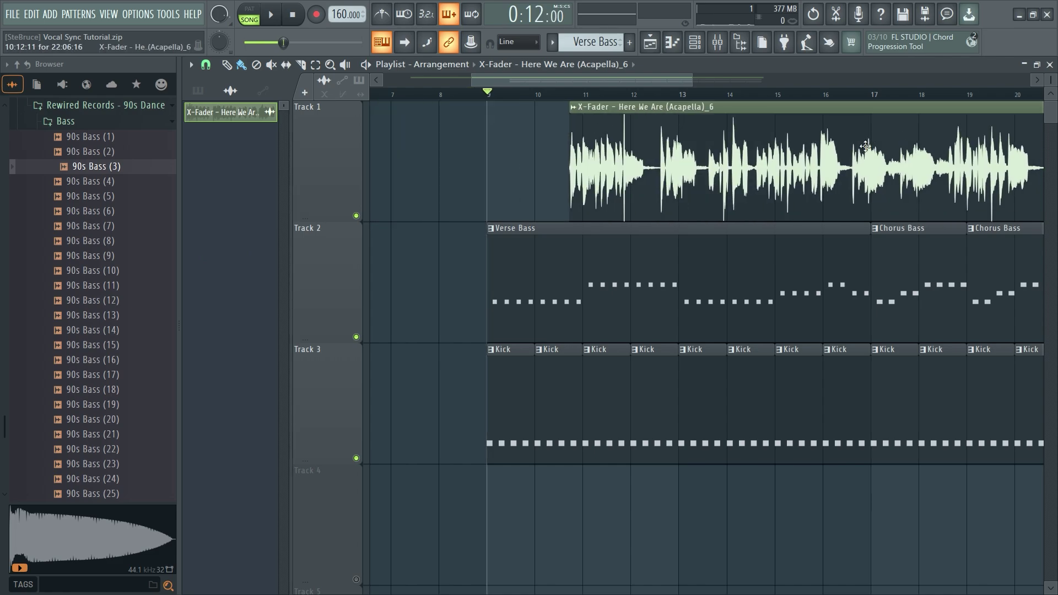
pyautogui.moveTo(572, 128); pyautogui.dragTo(309, 133)
# Step: Play the vocal with the bass and kick from bar 8 through the verse and chorus to check the sync
pyautogui.click(632, 94)
pyautogui.press('space')
pyautogui.moveTo(570, 77); pyautogui.dragTo(614, 82)
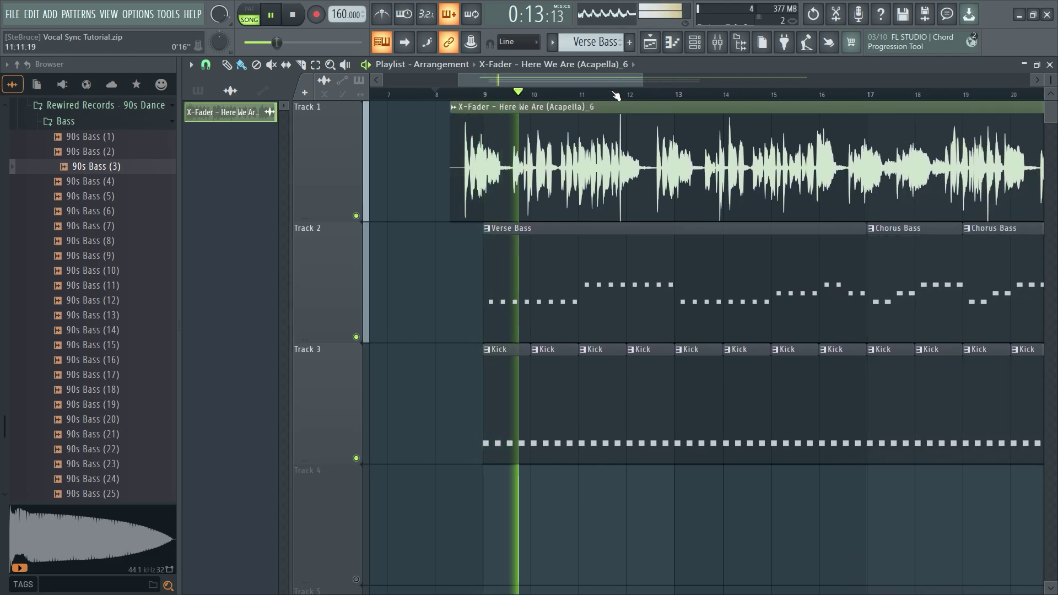
pyautogui.moveTo(601, 82); pyautogui.dragTo(615, 77)
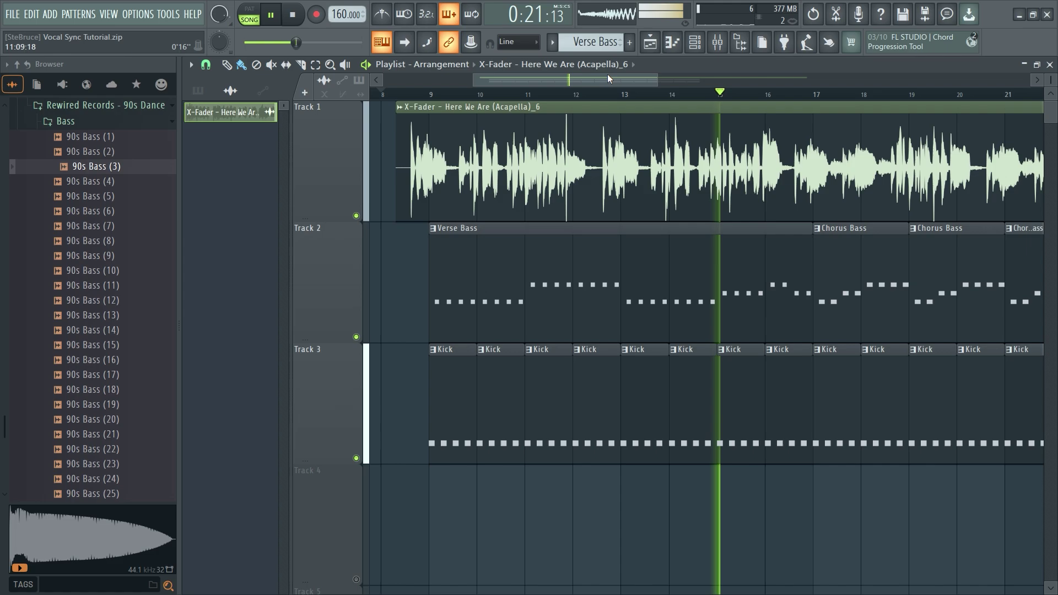
pyautogui.moveTo(657, 77); pyautogui.dragTo(681, 76)
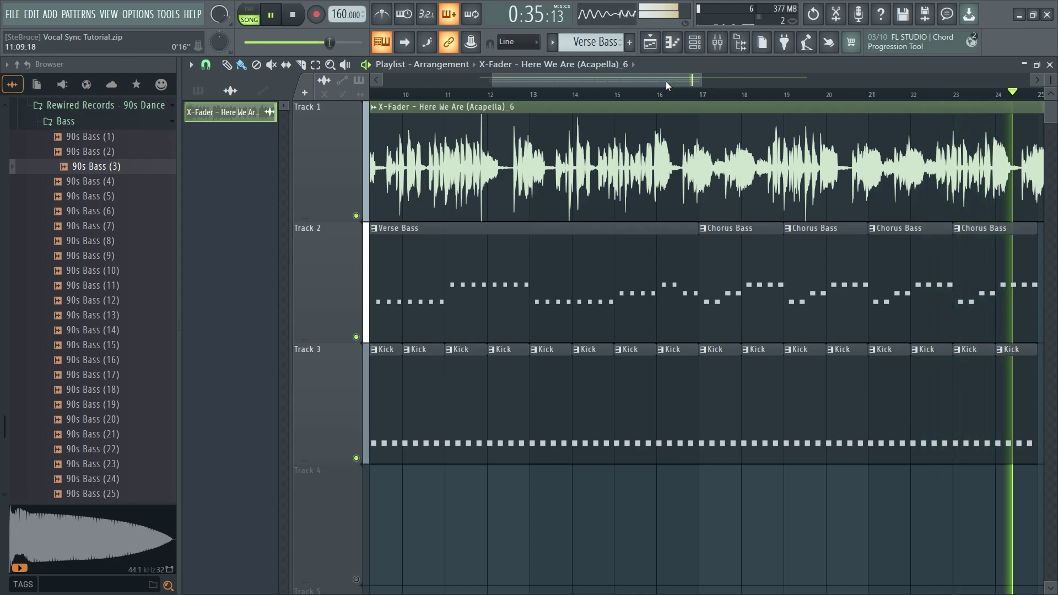
pyautogui.press('space')
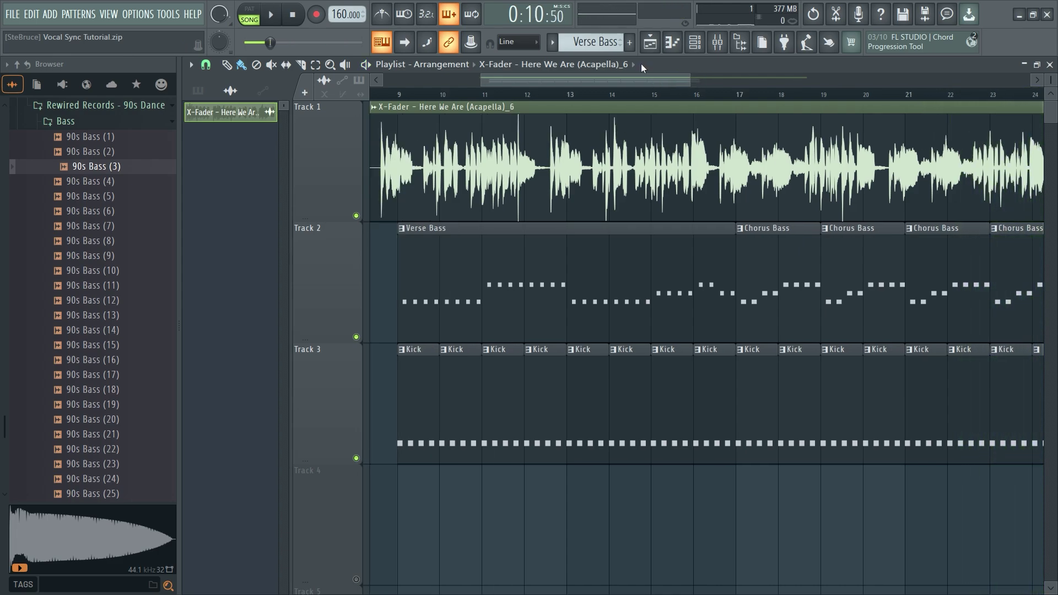
# Step: Slice the vocal clip at bar 9 and delete the piece before it
pyautogui.moveTo(562, 80); pyautogui.dragTo(556, 81)
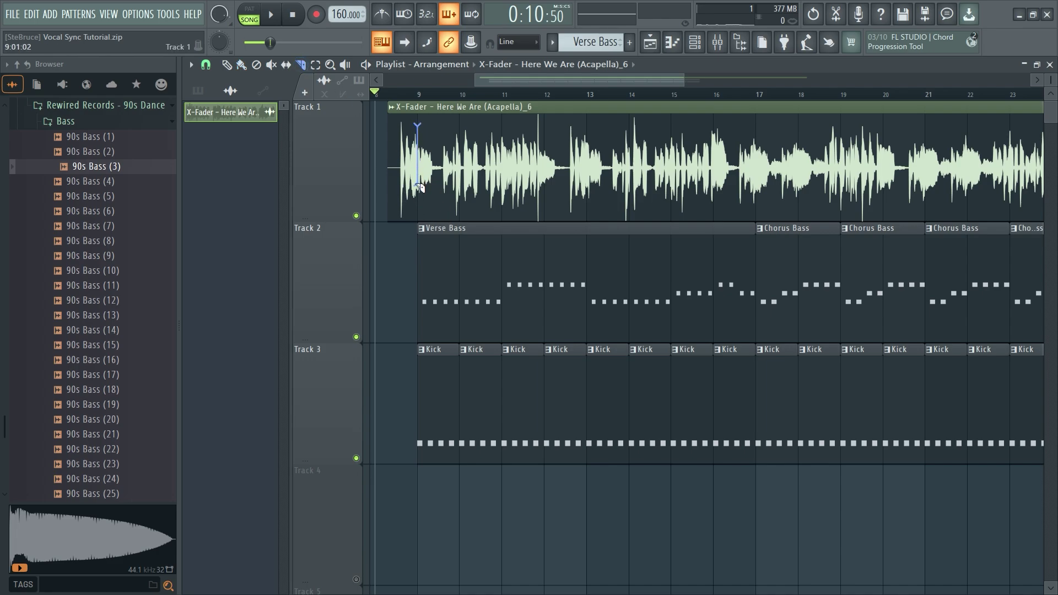
pyautogui.moveTo(418, 187); pyautogui.dragTo(416, 186)
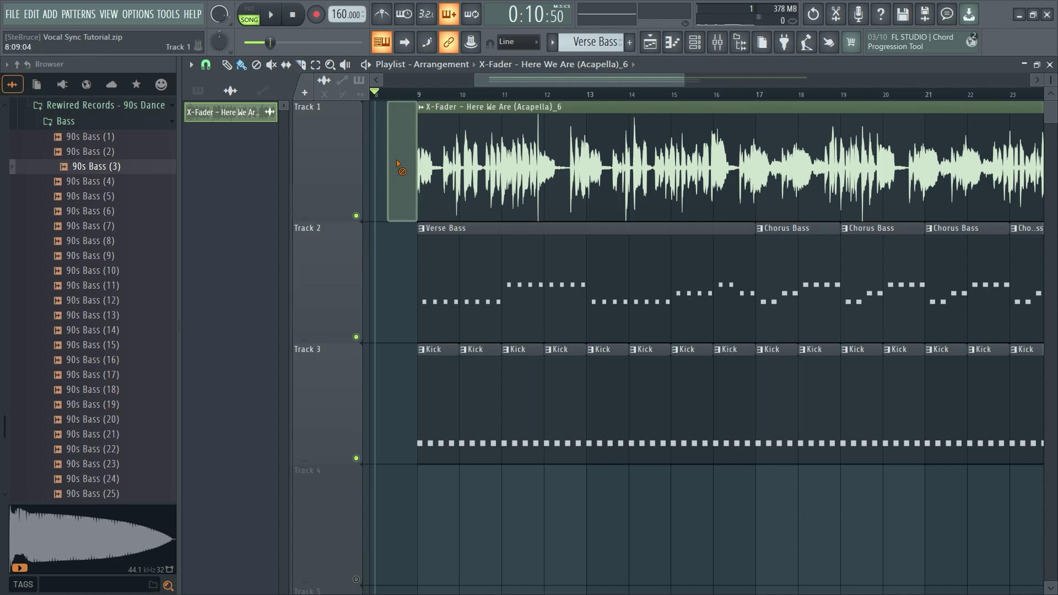
pyautogui.rightClick(389, 154)
# Step: Mute the kick and bass tracks and set the playback start to bar 9
pyautogui.scroll(4, 515, 160)
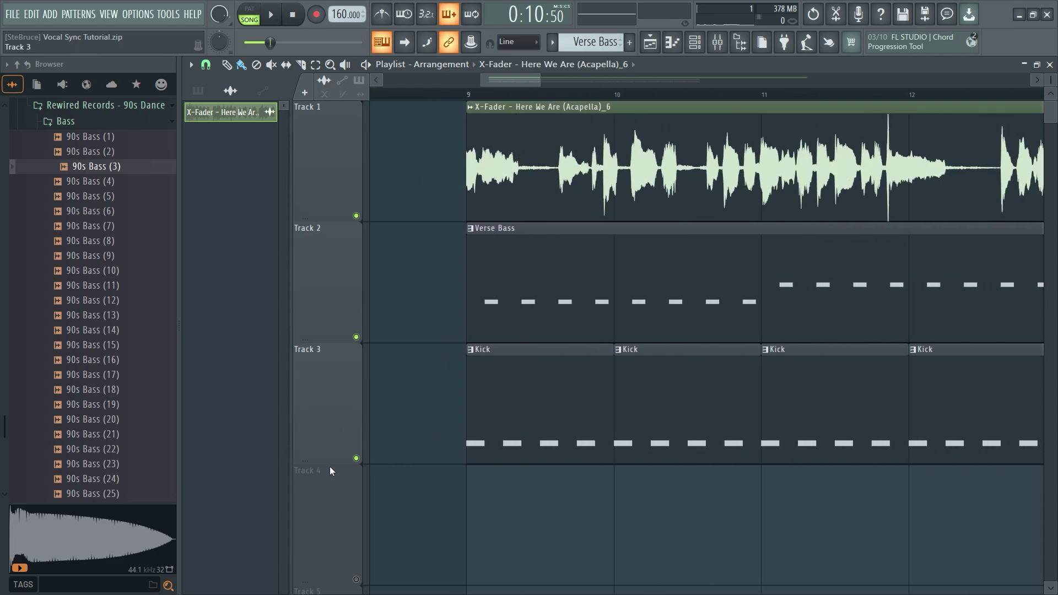
pyautogui.click(356, 458)
pyautogui.click(356, 336)
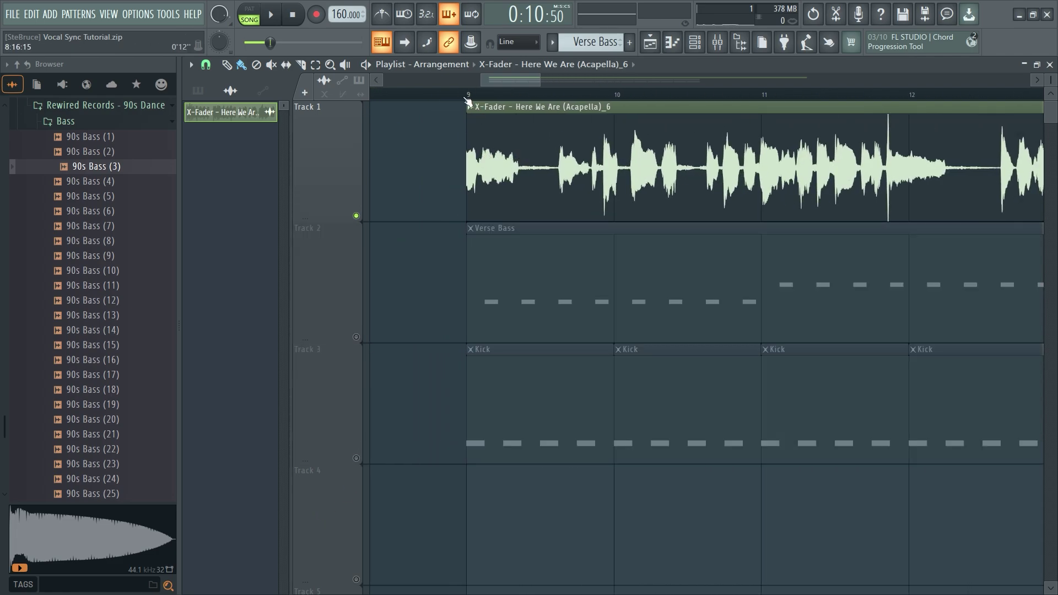
pyautogui.click(467, 101)
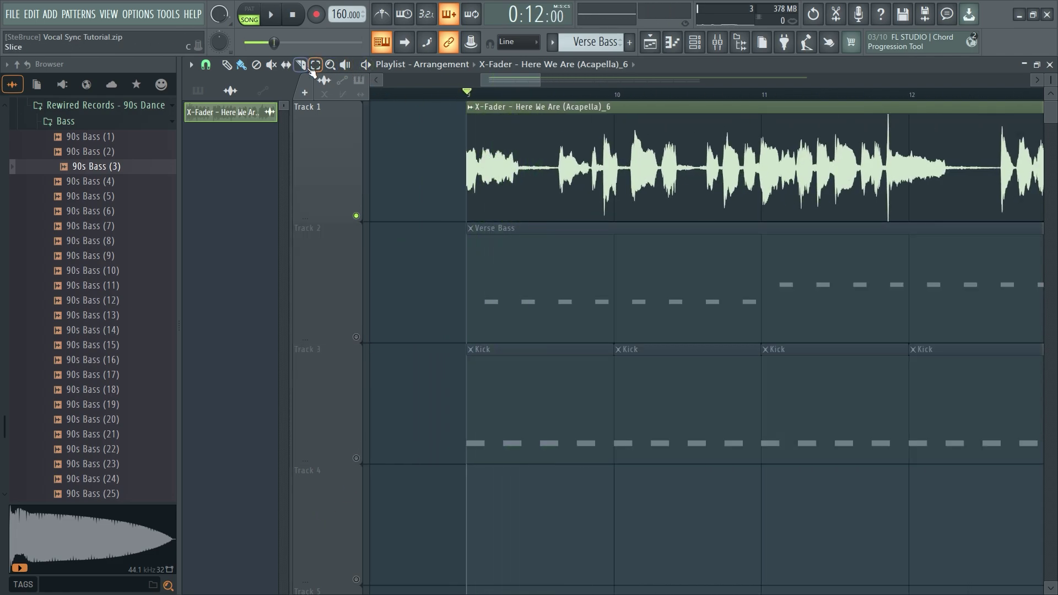
# Step: Slice the vocal clip at bar 12 and delete the piece after it
pyautogui.click(974, 186)
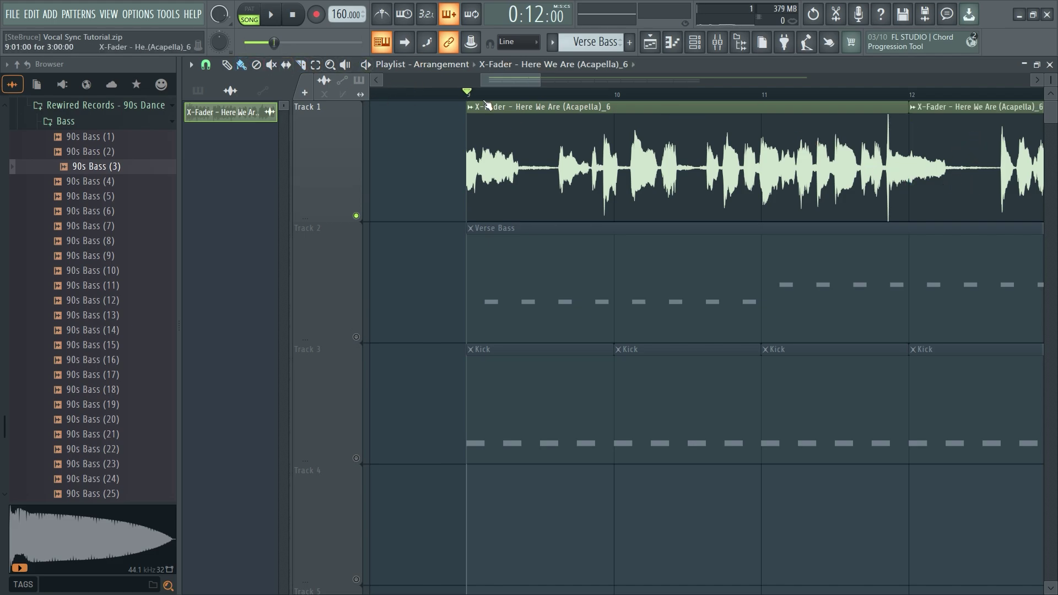
pyautogui.rightClick(950, 132)
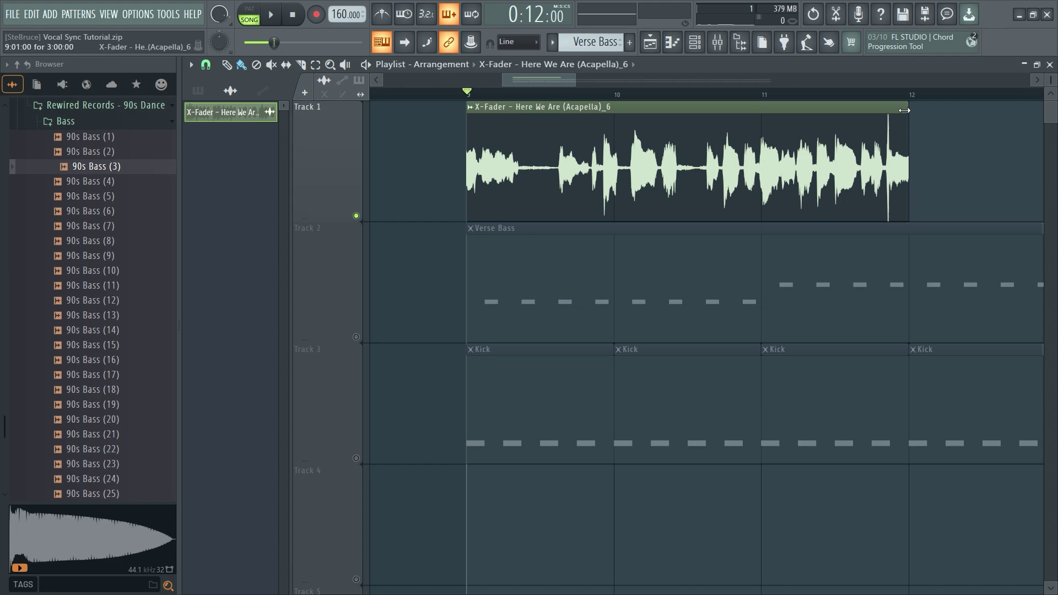
# Step: Stretch the vocal clip past bar 12 to a length of 3:10:10 and set its time-stretching mode to Resample
pyautogui.moveTo(907, 120); pyautogui.dragTo(1000, 109)
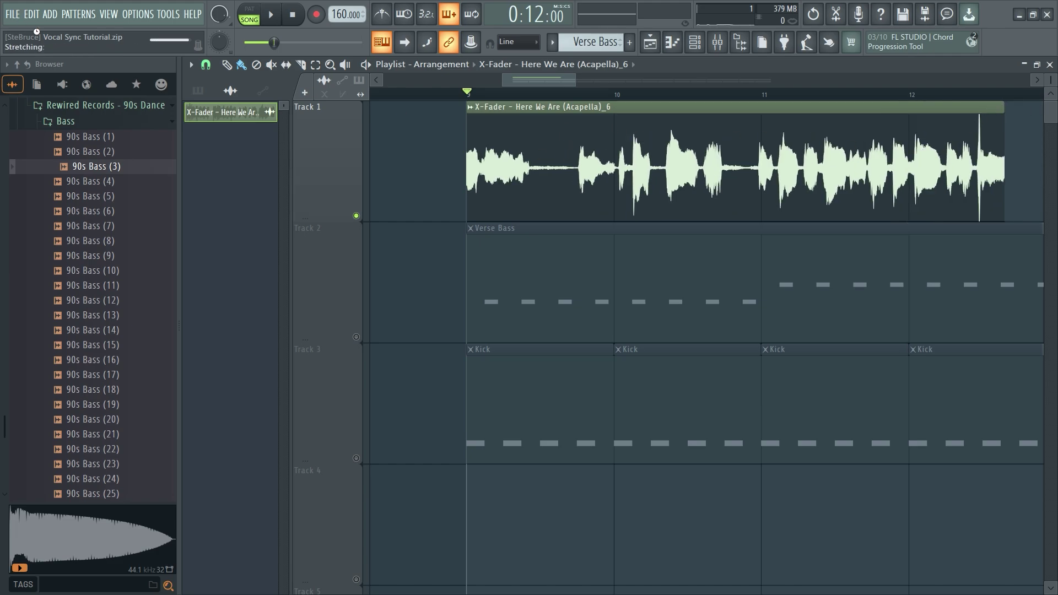
pyautogui.press('pagedown')
pyautogui.doubleClick(648, 150)
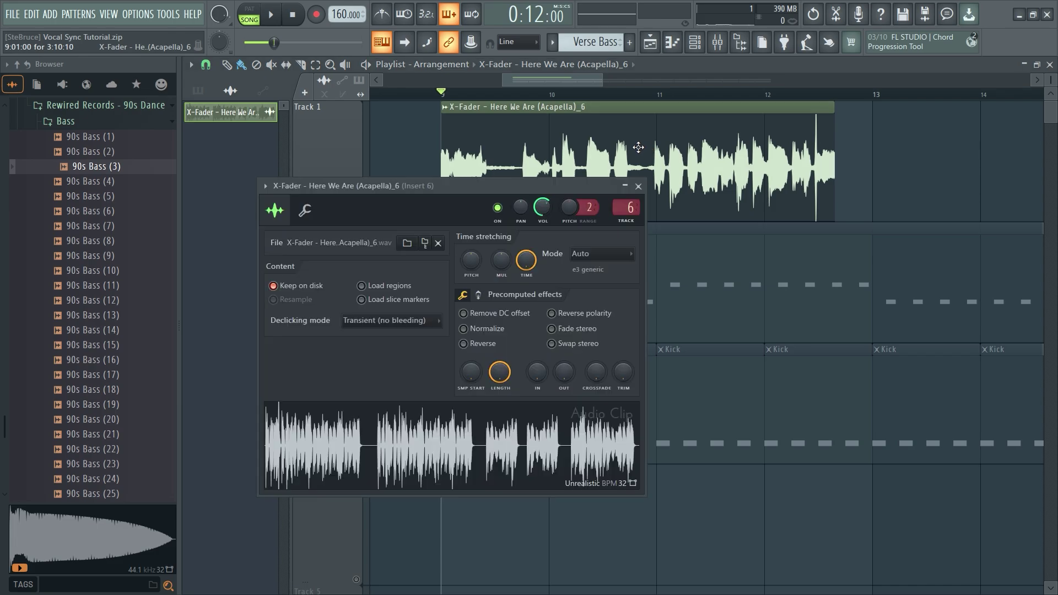
pyautogui.click(607, 256)
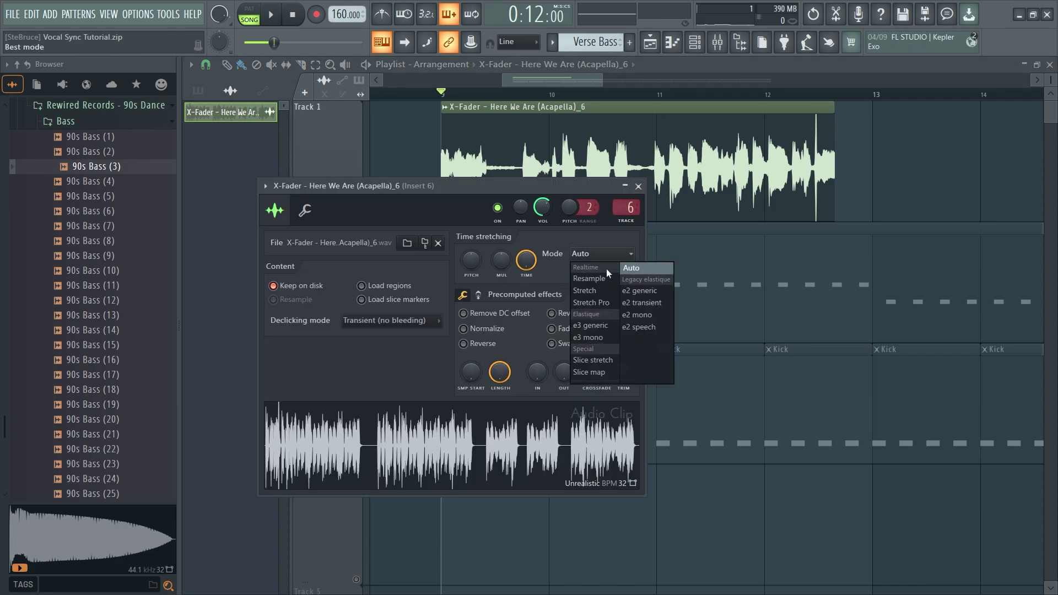
pyautogui.click(594, 279)
pyautogui.press('Escape')
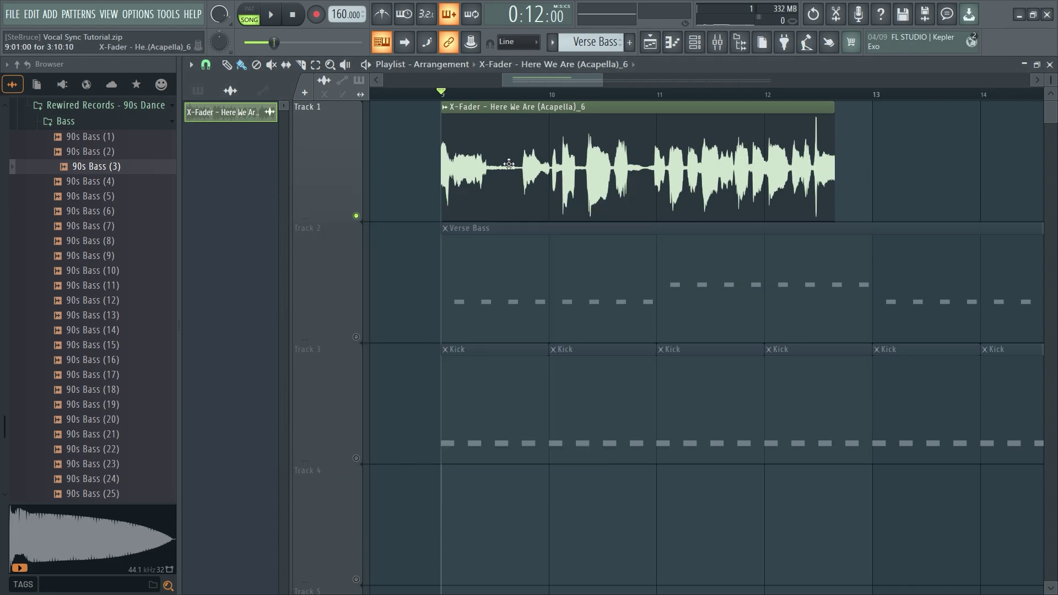
# Step: Unmute the kick track and play from bar 8 to check the vocal against the kick
pyautogui.click(356, 459)
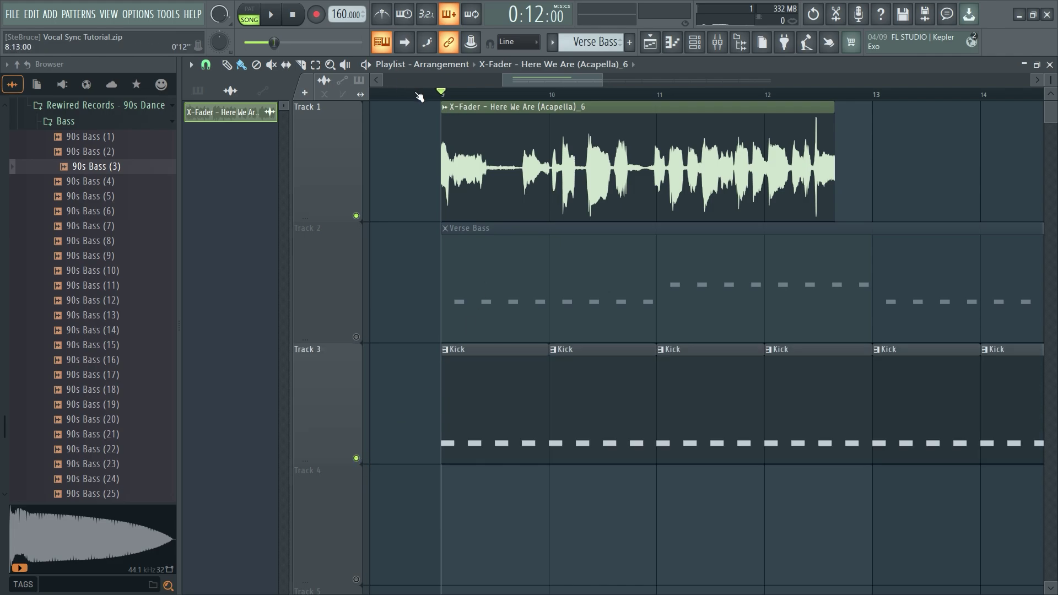
pyautogui.hscroll(-2, 583, 79)
pyautogui.click(386, 97)
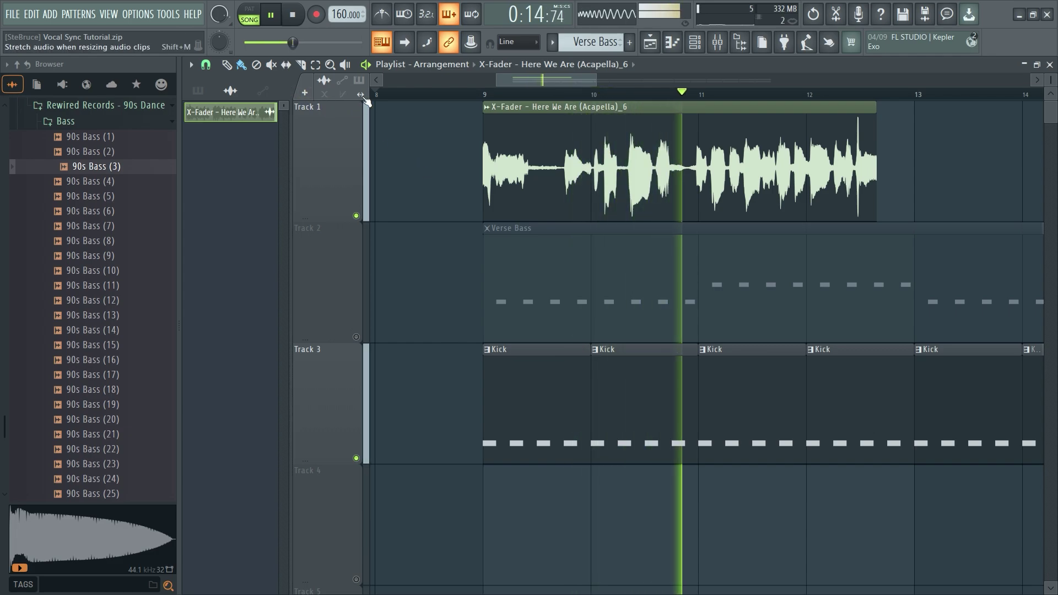
pyautogui.press('space')
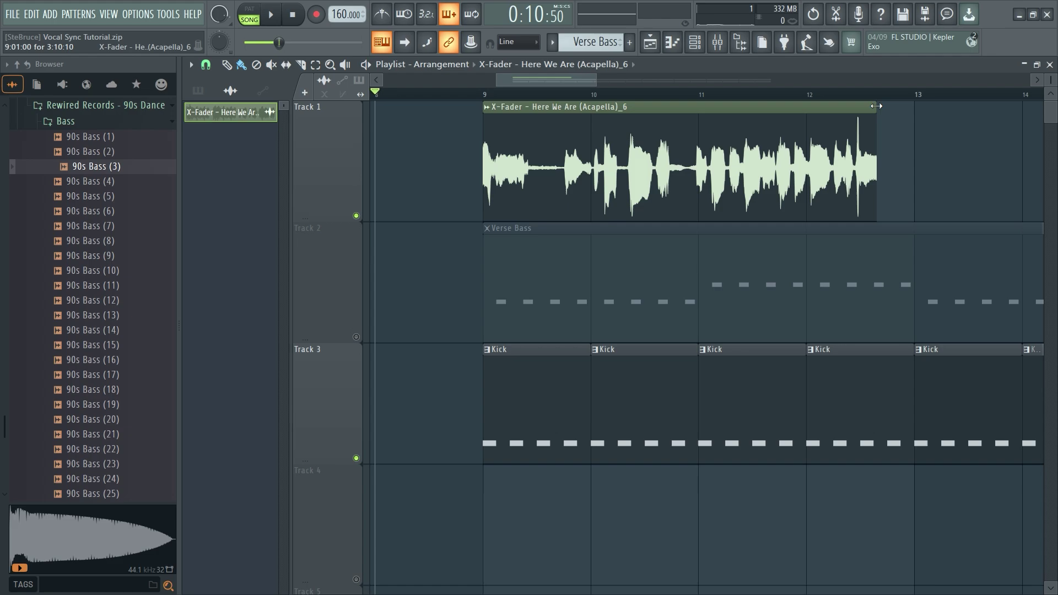
# Step: Stretch the vocal clip shorter to a length of 3:06:16 and play it with the kick from bar 9
pyautogui.moveTo(876, 106); pyautogui.dragTo(851, 106)
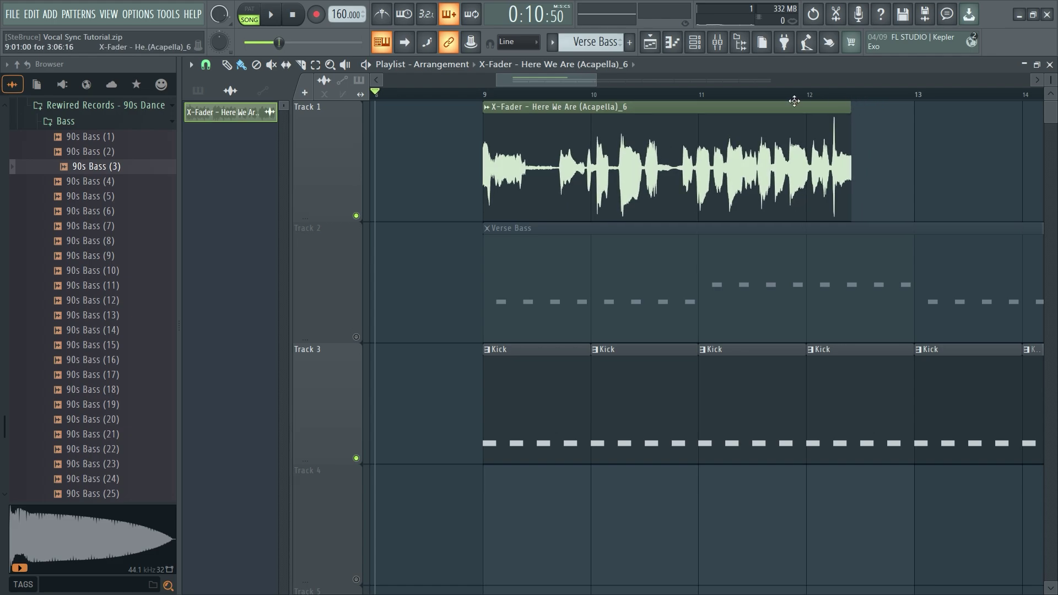
pyautogui.click(487, 95)
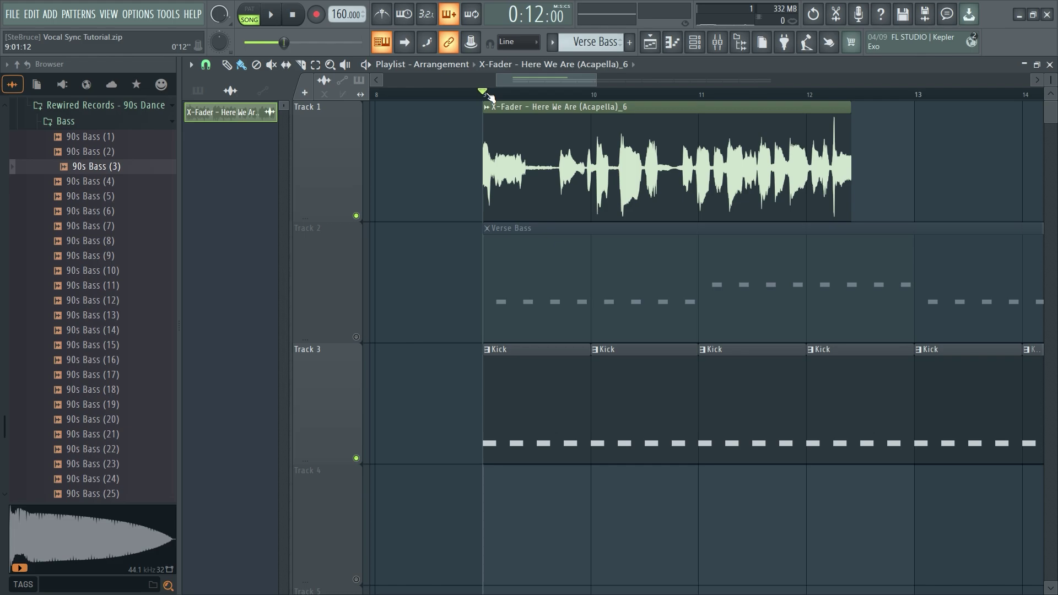
pyautogui.press('space')
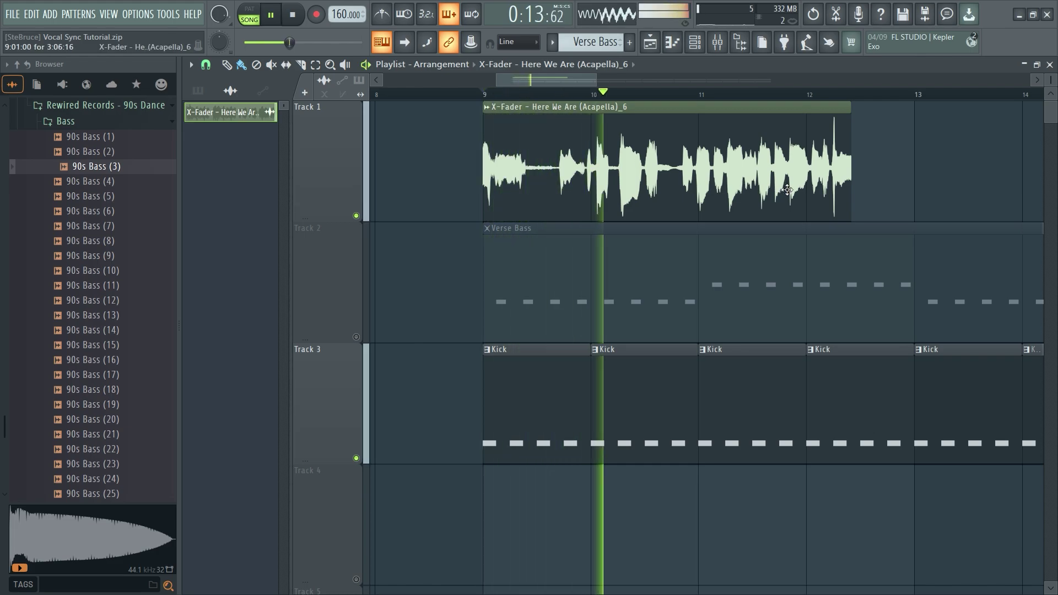
pyautogui.press('space')
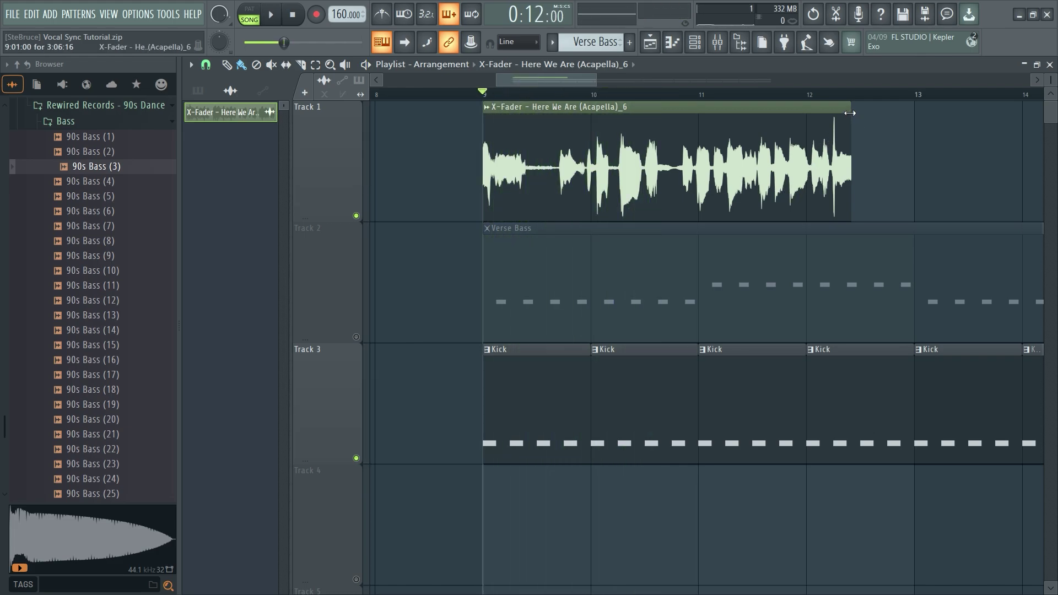
# Step: Shorten the vocal's stretch twice more, ending slightly past bar 12, and play it with the kick after each change
pyautogui.moveTo(850, 113); pyautogui.dragTo(834, 113)
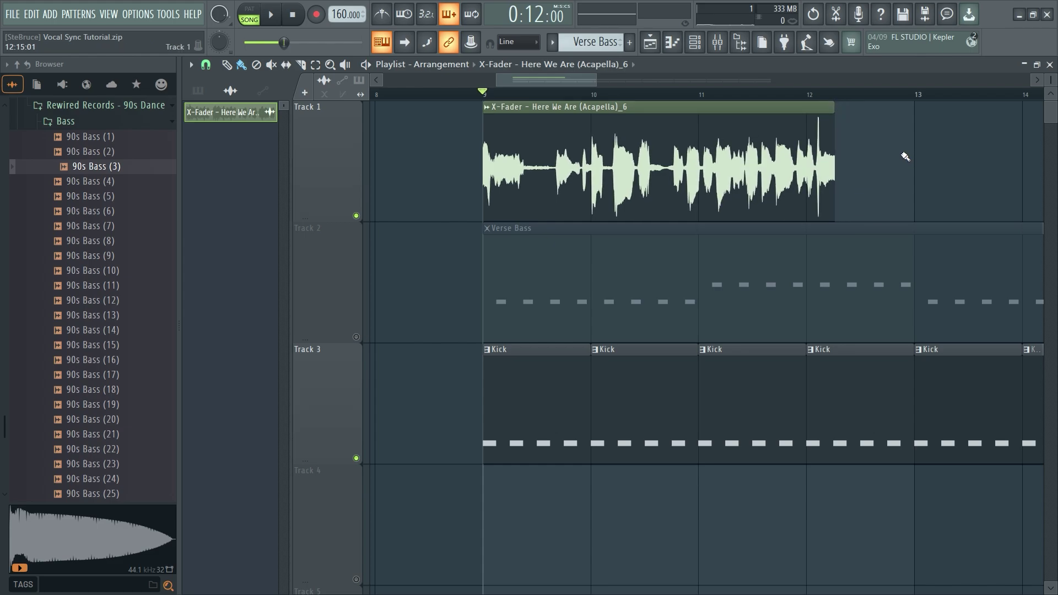
pyautogui.press('space')
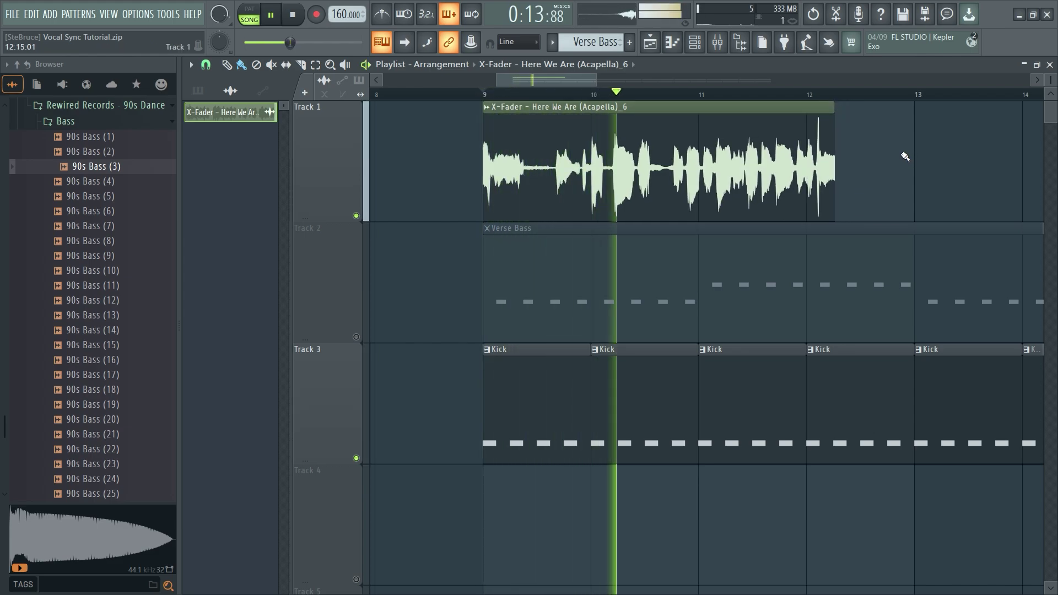
pyautogui.press('space')
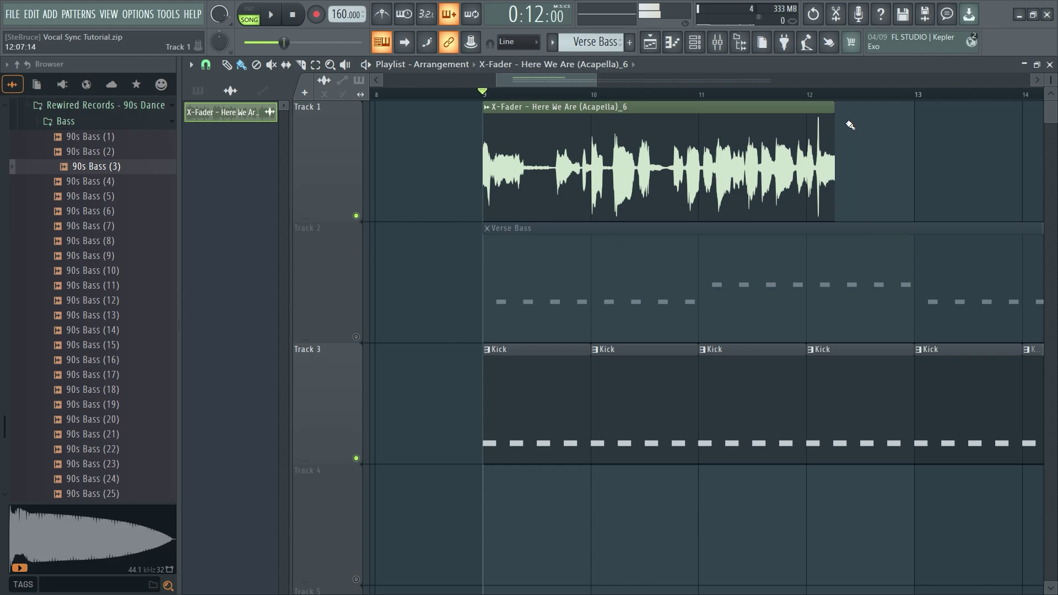
pyautogui.moveTo(832, 117); pyautogui.dragTo(822, 112)
pyautogui.press('space')
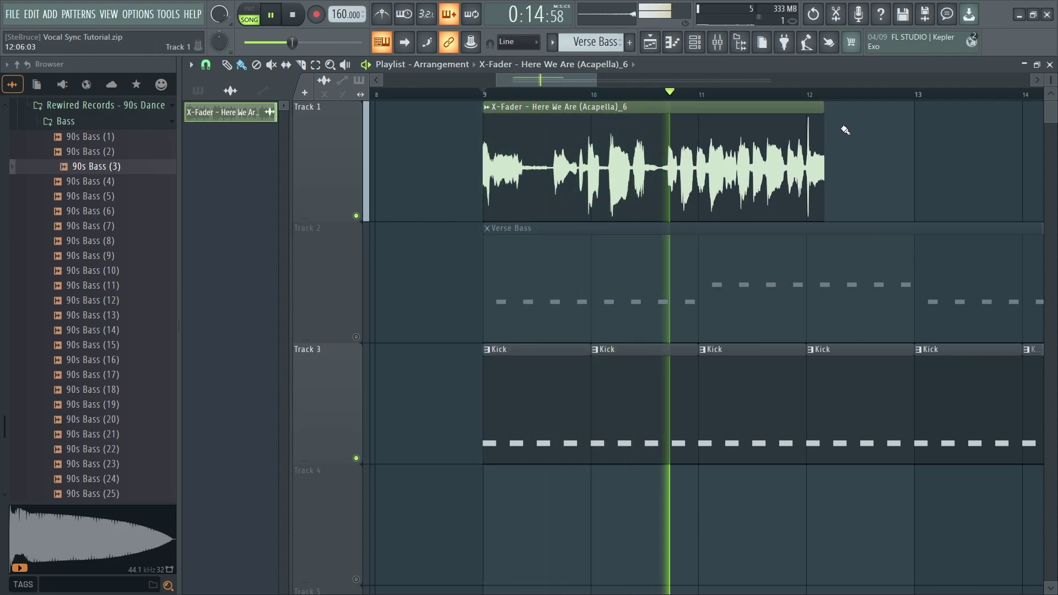
pyautogui.press('space')
# Step: Shorten the vocal's stretch to 3:01:13 and finally 3:00:06, playing it with the kick from bar 9 after each change
pyautogui.moveTo(823, 113); pyautogui.dragTo(812, 112)
pyautogui.press('space')
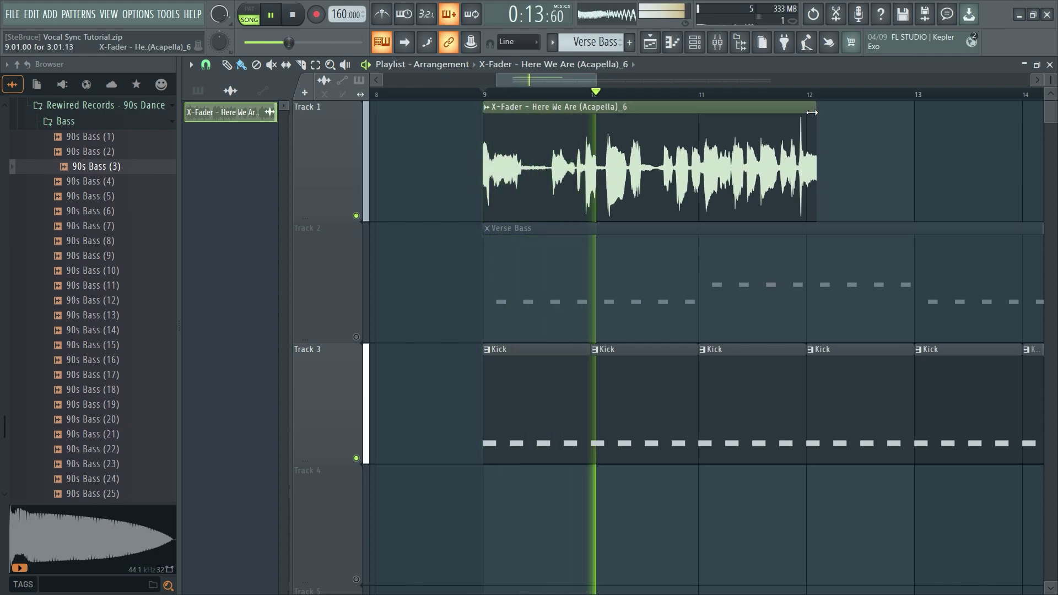
pyautogui.press('space')
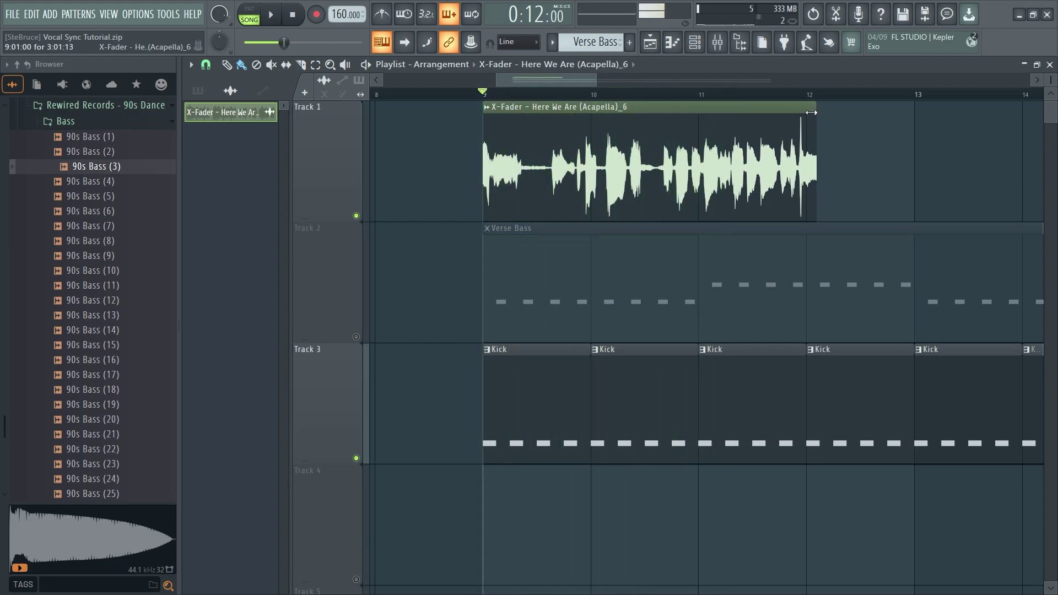
pyautogui.moveTo(811, 112); pyautogui.dragTo(808, 112)
pyautogui.press('space')
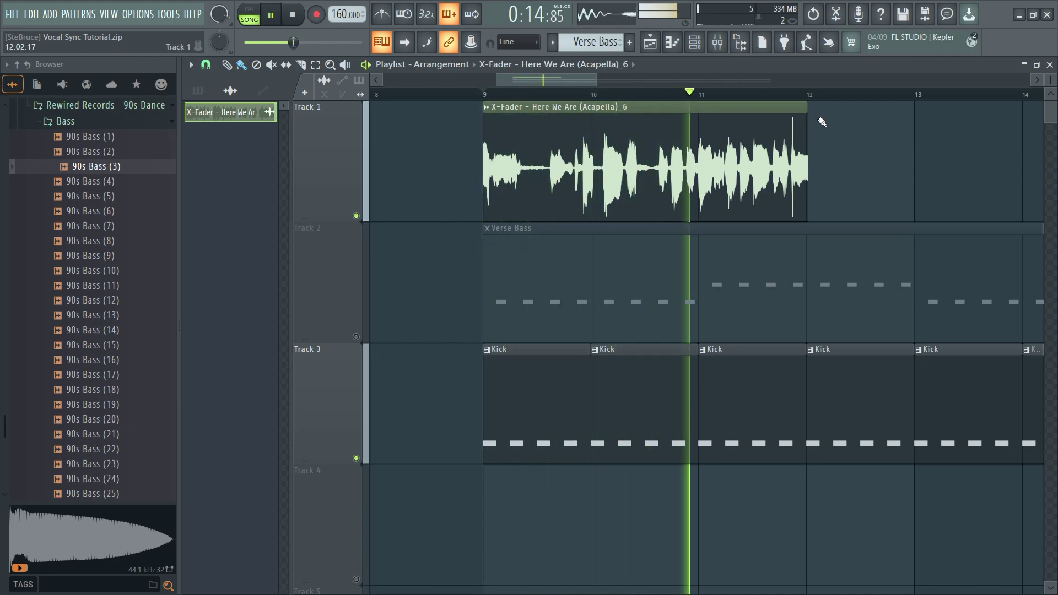
pyautogui.press('space')
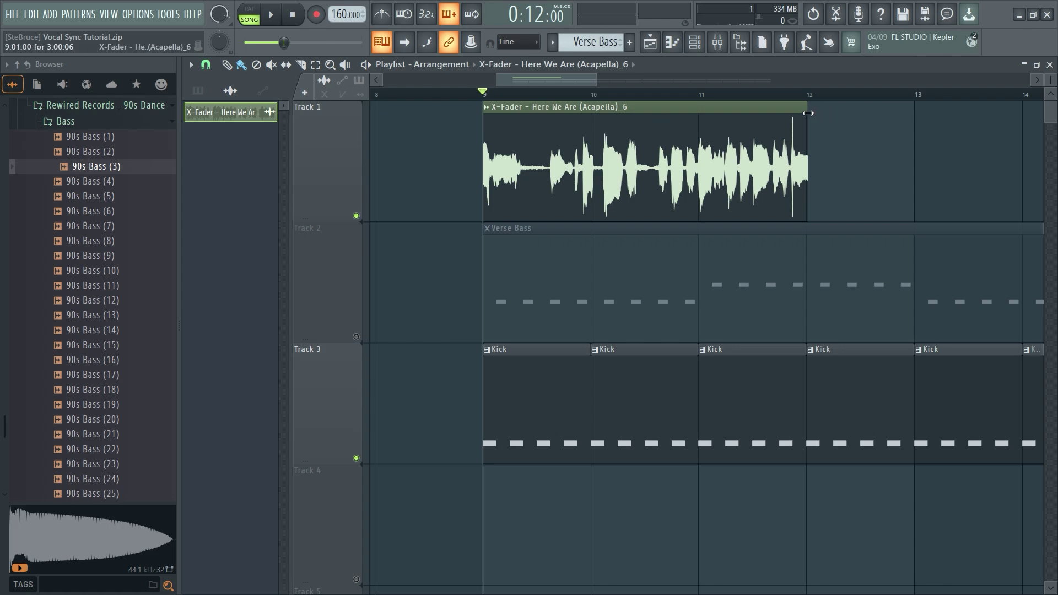
# Step: Extend the vocal clip's end to bar 18 without stretching the audio and play the end of the extended part
pyautogui.moveTo(808, 112); pyautogui.dragTo(1053, 111)
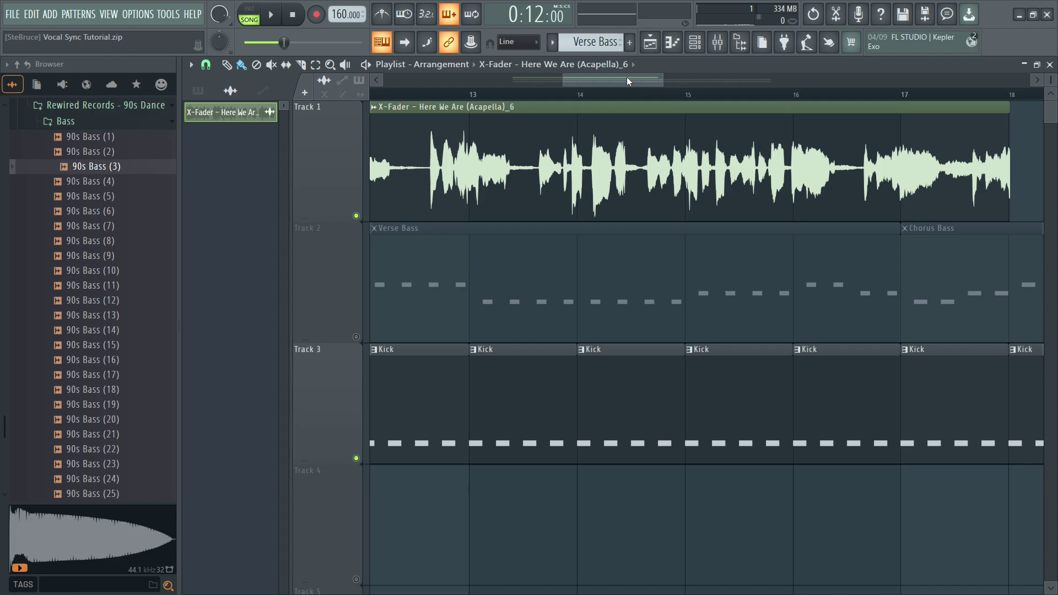
pyautogui.press('space')
pyautogui.moveTo(634, 78); pyautogui.dragTo(697, 84)
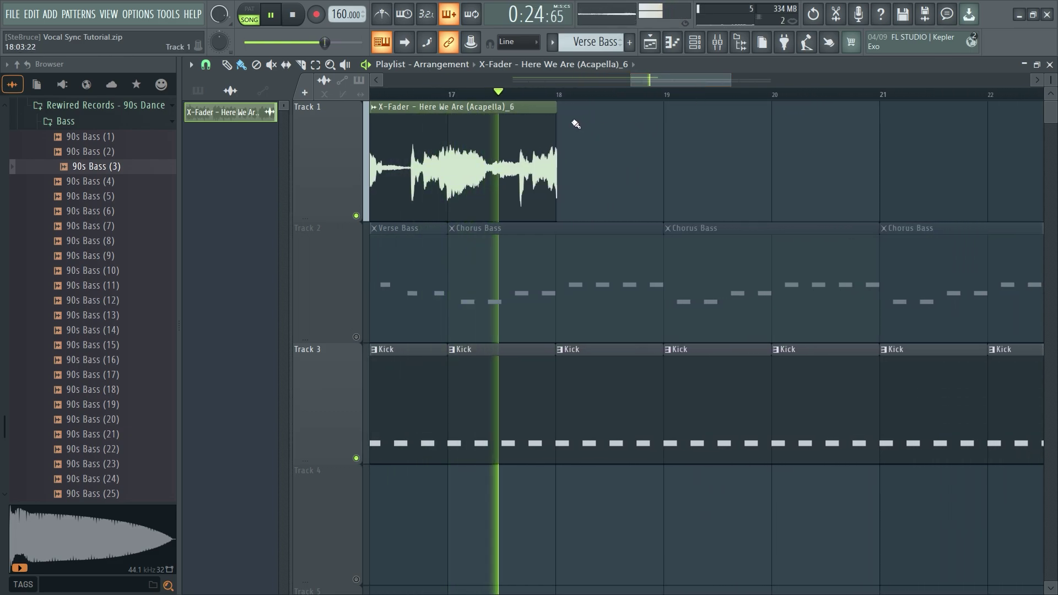
pyautogui.press('space')
# Step: Extend the vocal clip's end to bar 23 without stretching and play it with the kick from bar 19
pyautogui.moveTo(555, 119); pyautogui.dragTo(1053, 110)
pyautogui.click(658, 101)
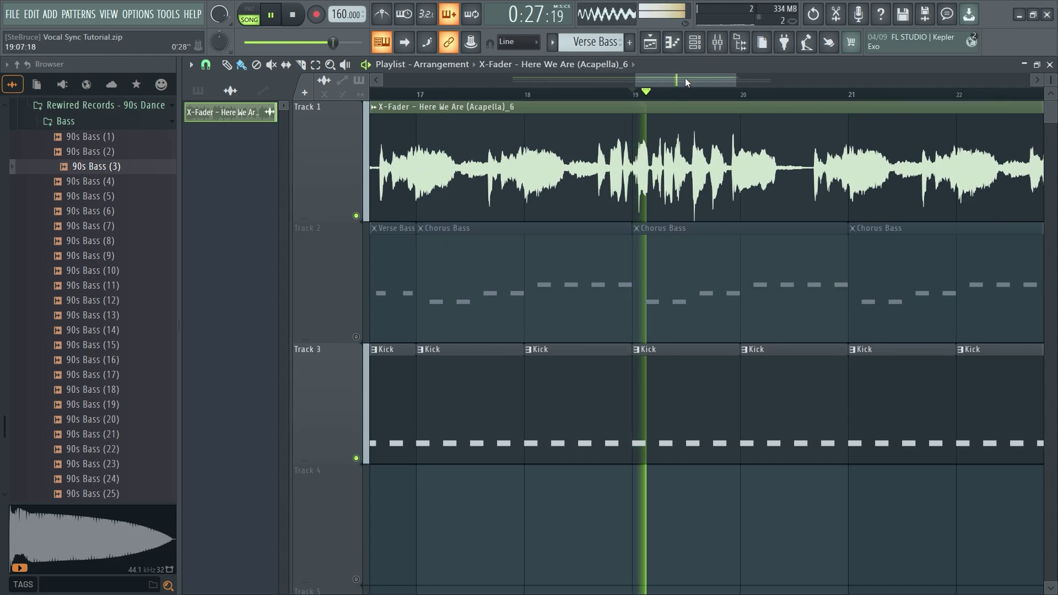
pyautogui.moveTo(686, 78); pyautogui.dragTo(741, 79)
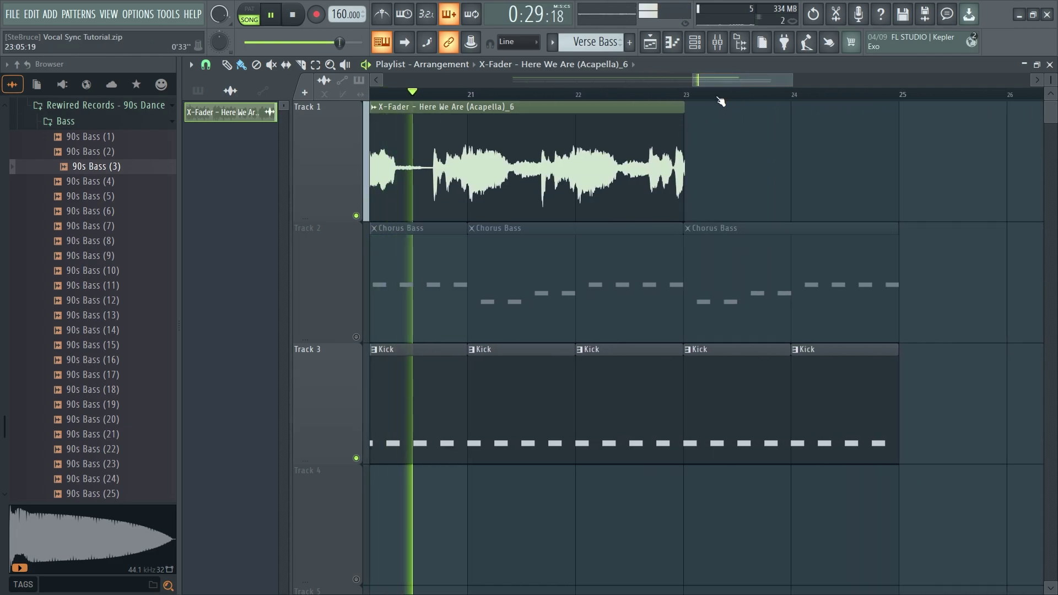
pyautogui.press('space')
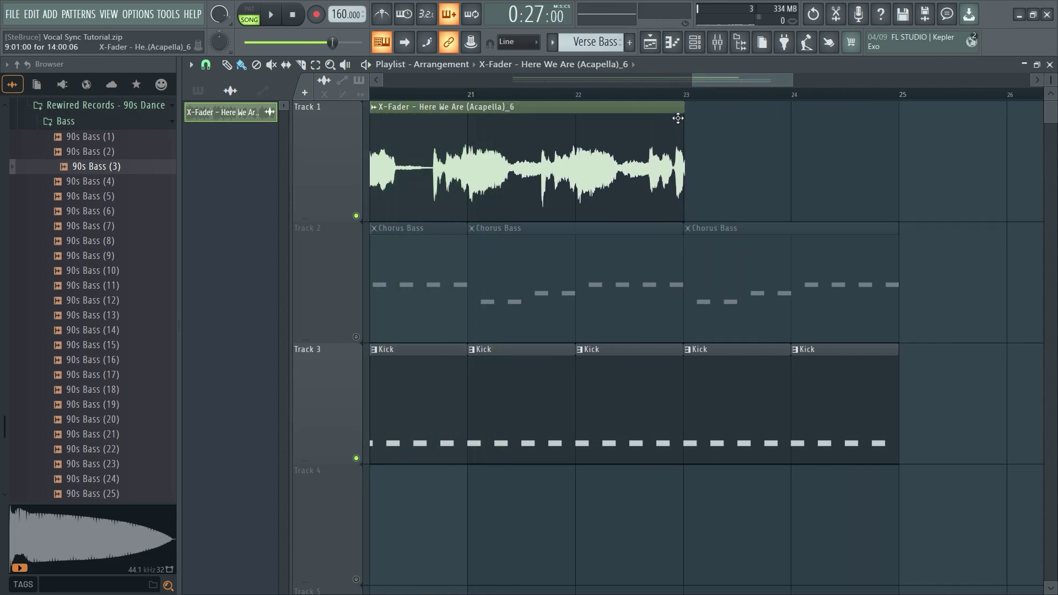
# Step: Extend the vocal clip's end to bar 33 without stretching and fill Track 3 with Kick patterns up to bar 33
pyautogui.moveTo(681, 114); pyautogui.dragTo(1049, 99)
pyautogui.click(505, 411)
pyautogui.click(570, 400)
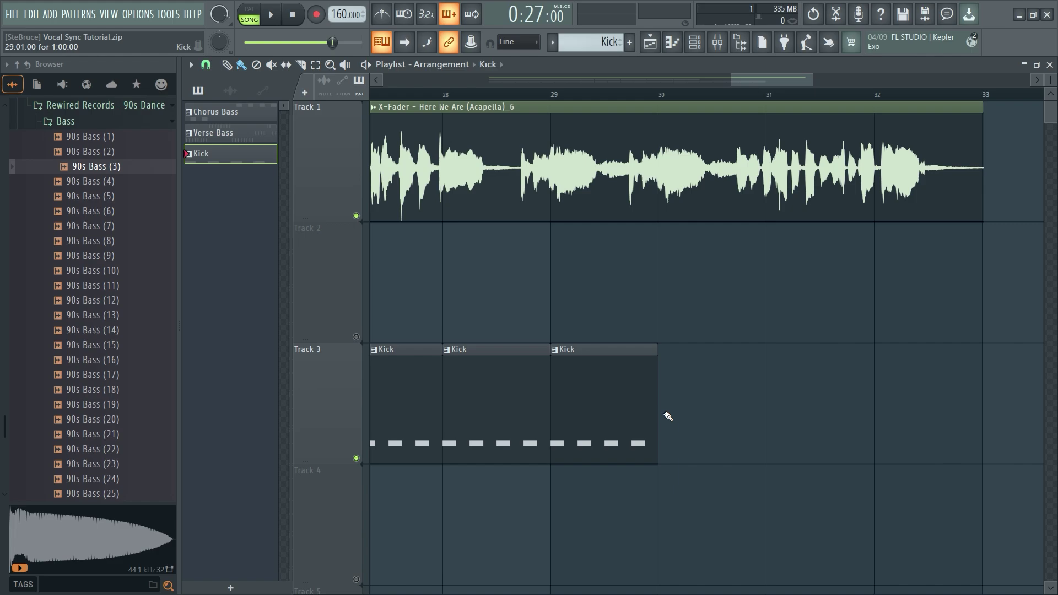
pyautogui.moveTo(666, 415)
pyautogui.mouseDown()
pyautogui.moveTo(745, 411)
pyautogui.moveTo(843, 347)
pyautogui.mouseUp()
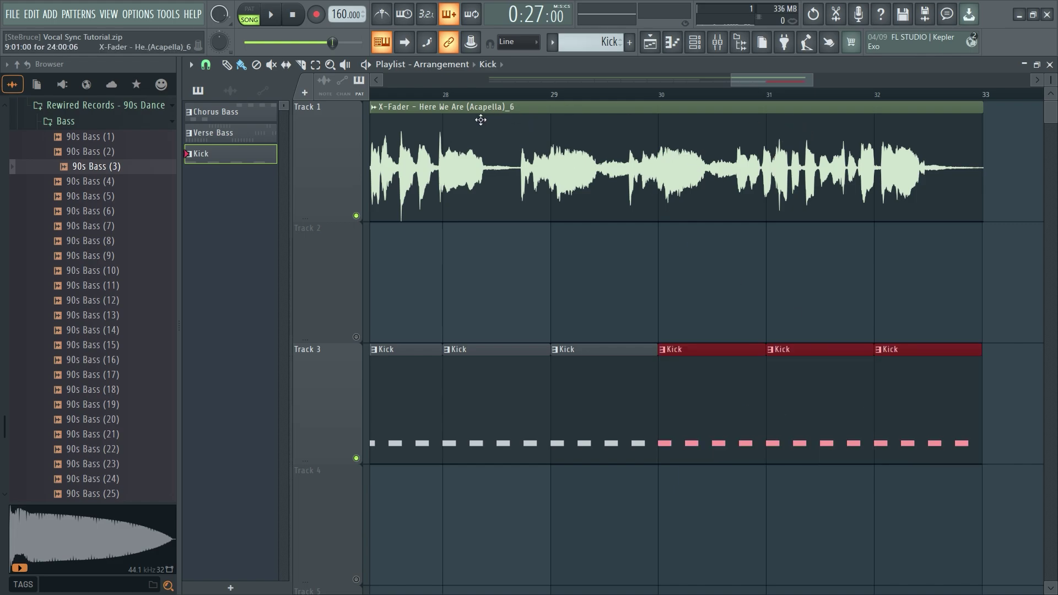
# Step: Play the vocal with the kick from bar 28 to check the sync near the end
pyautogui.click(442, 97)
pyautogui.press('space')
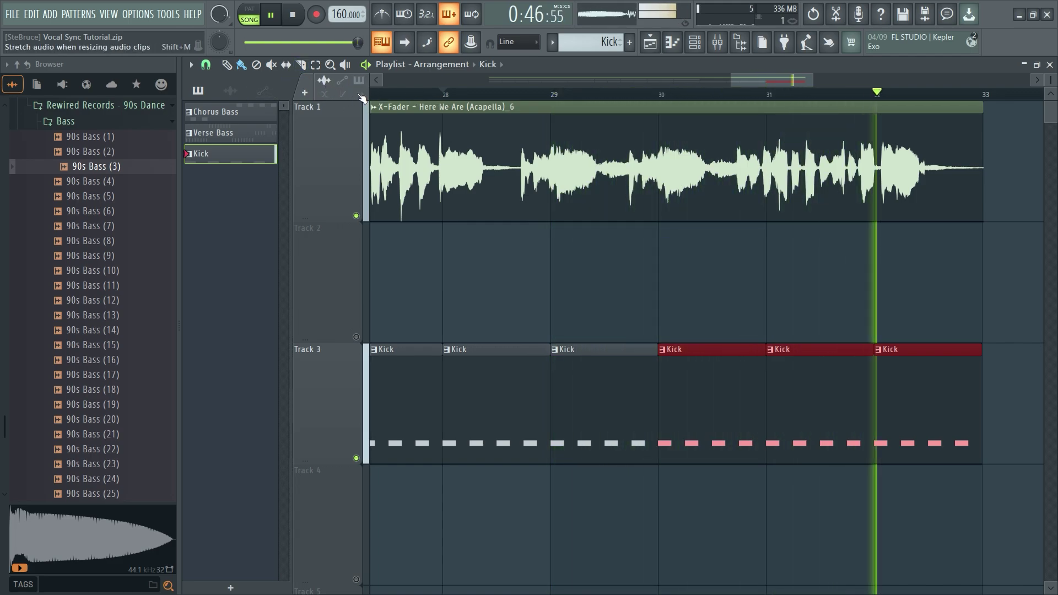
pyautogui.press('space')
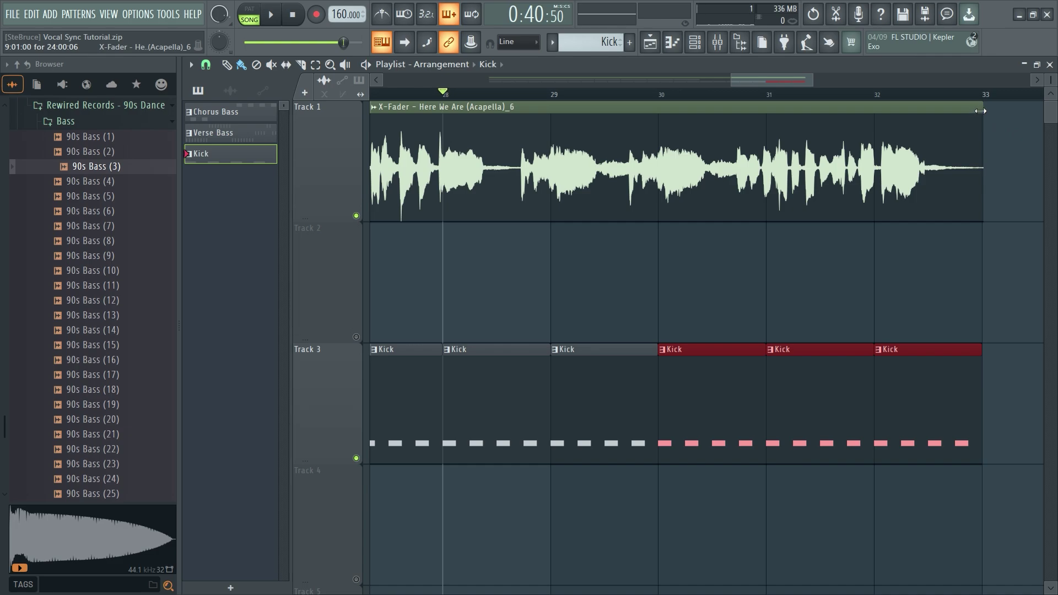
# Step: Set a finer snap for the playlist and play the vocal with the kick from the middle of bar 31
pyautogui.scroll(5, 965, 130)
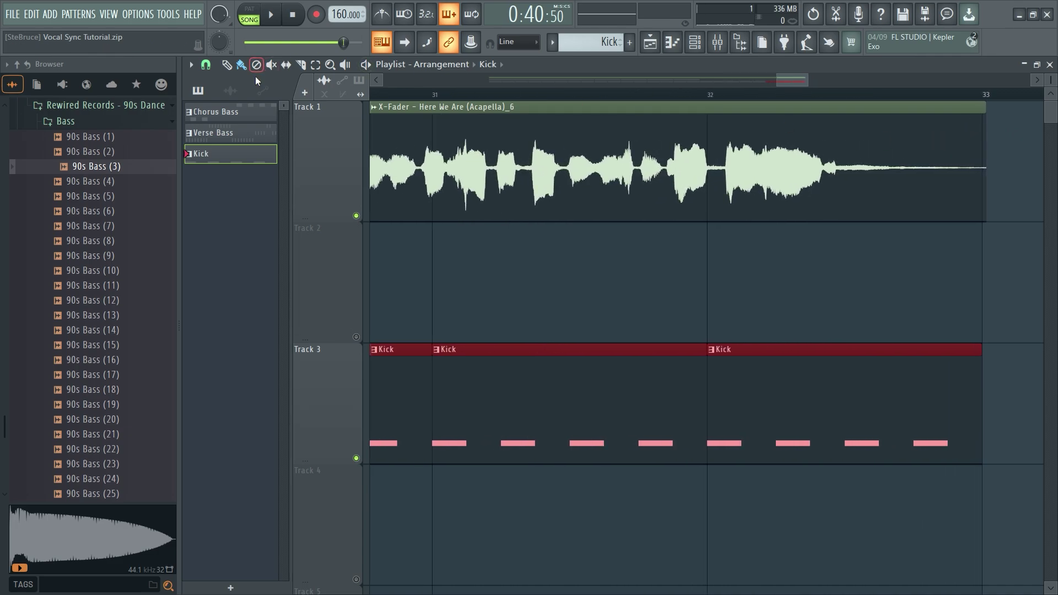
pyautogui.click(206, 68)
pyautogui.click(233, 210)
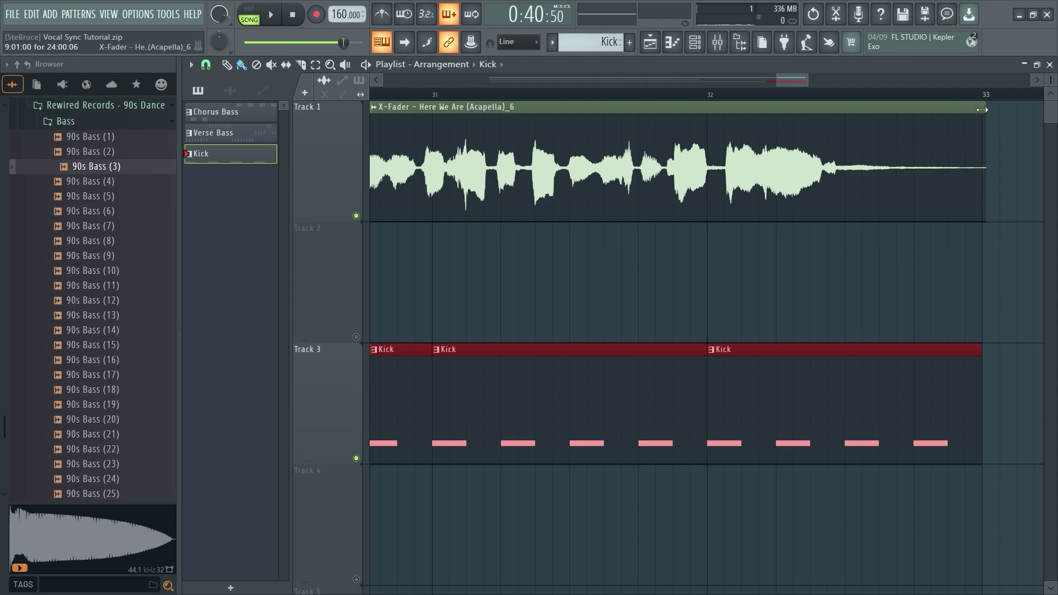
pyautogui.click(587, 94)
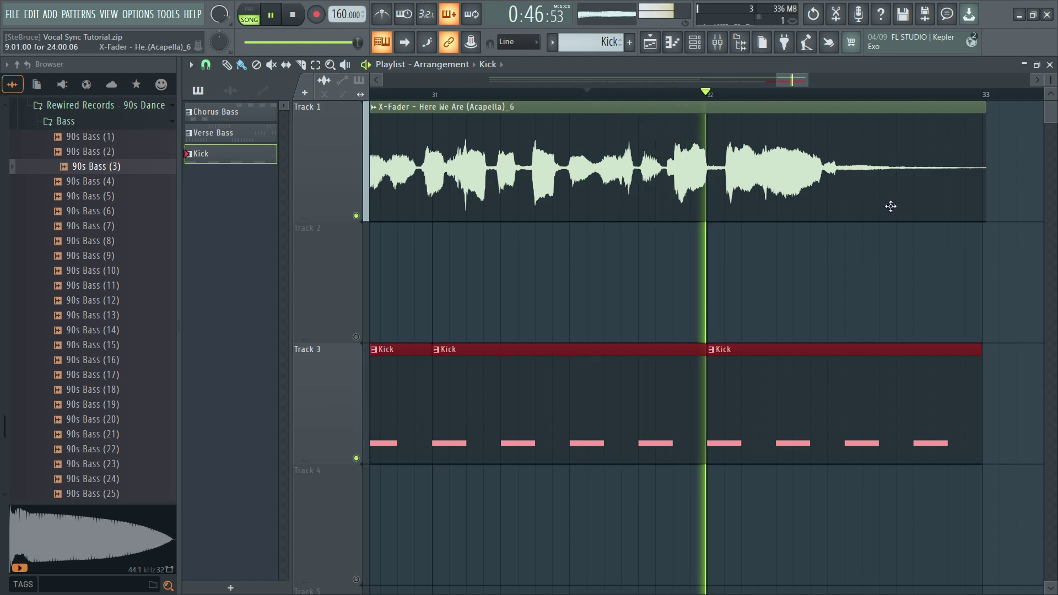
pyautogui.press('space')
# Step: Stretch the vocal clip shorter to a length of 23:15:06 and play it from just before bar 31
pyautogui.moveTo(980, 113); pyautogui.dragTo(964, 107)
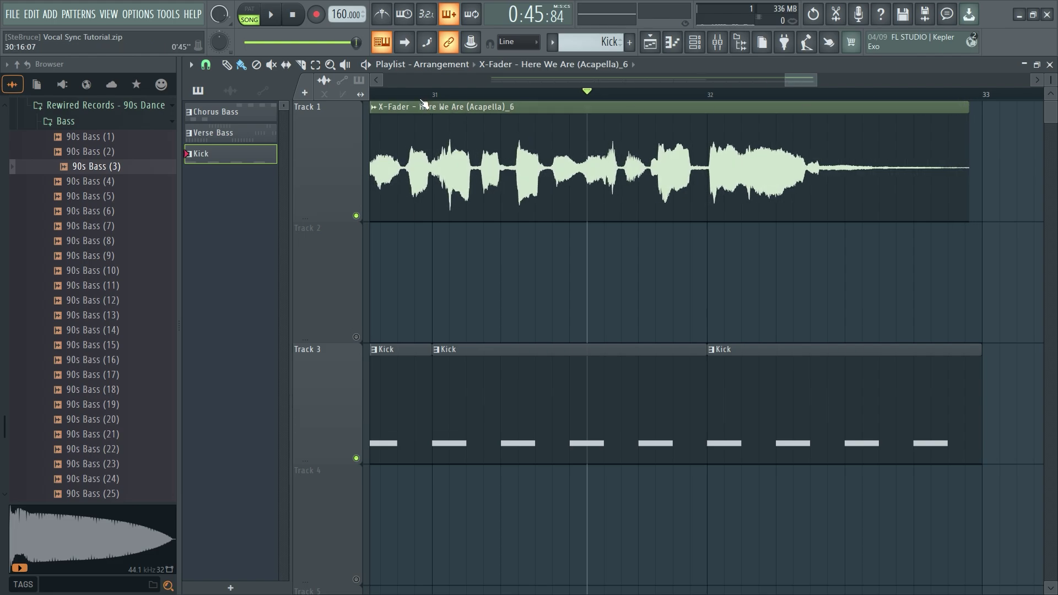
pyautogui.press('space')
pyautogui.press('space')
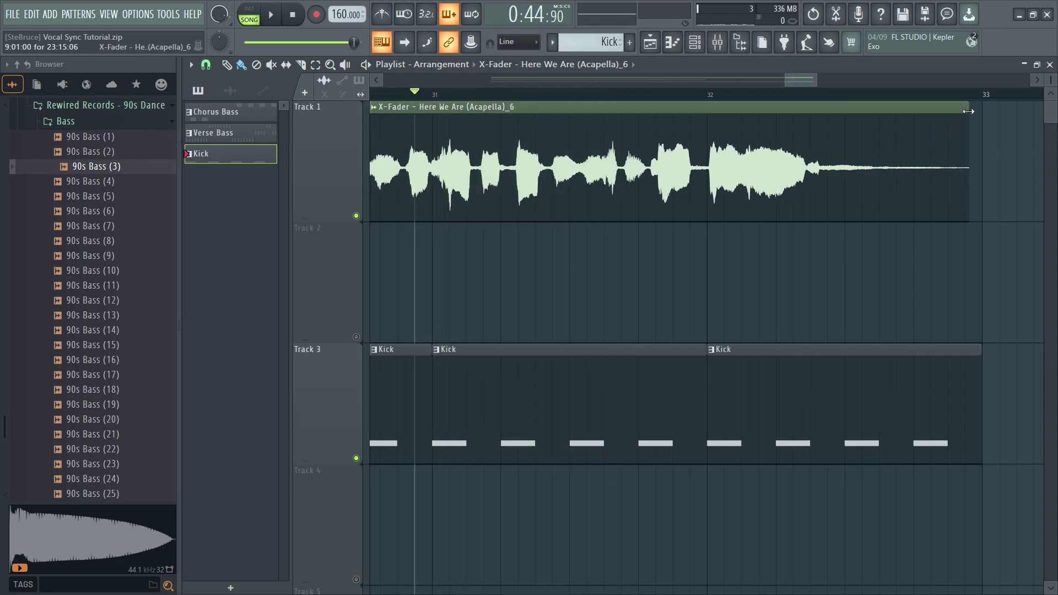
# Step: Shorten the vocal's stretch to a length of 23:14:05 and replay it with the kick from just before bar 31
pyautogui.moveTo(969, 110); pyautogui.dragTo(949, 106)
pyautogui.press('space')
pyautogui.press('space')
pyautogui.press('space')
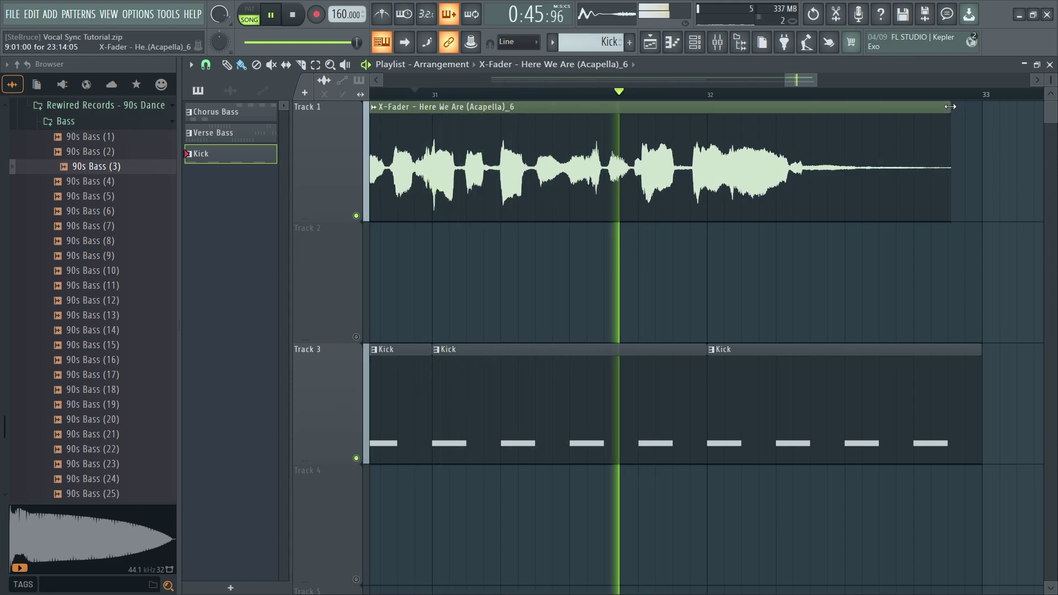
pyautogui.press('space')
pyautogui.moveTo(812, 78); pyautogui.dragTo(786, 82)
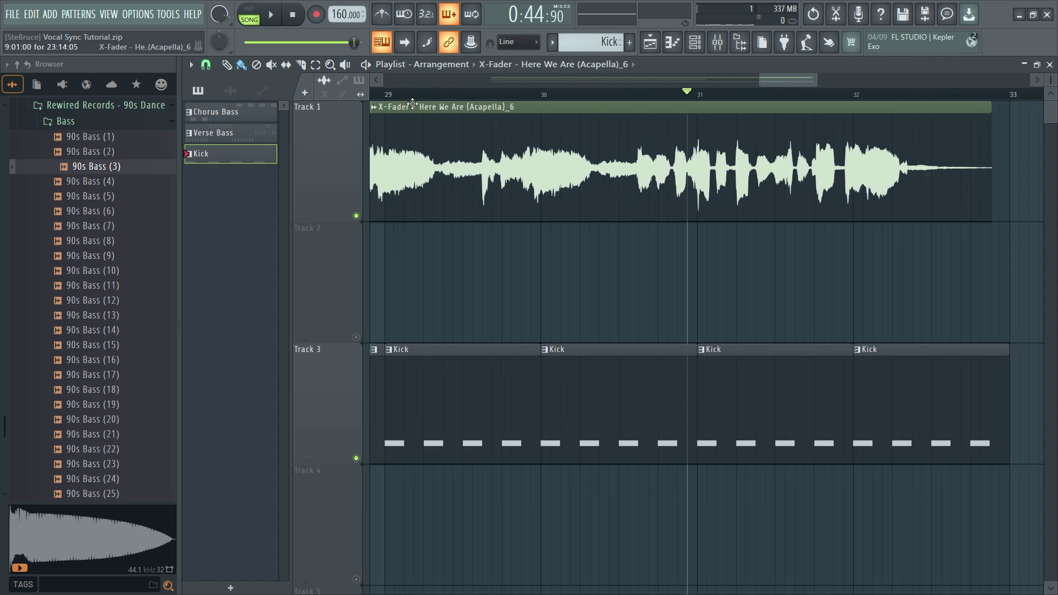
# Step: Play the vocal with the kick from just before bar 31 and inspect the waveform's alignment around bar 31
pyautogui.press('space')
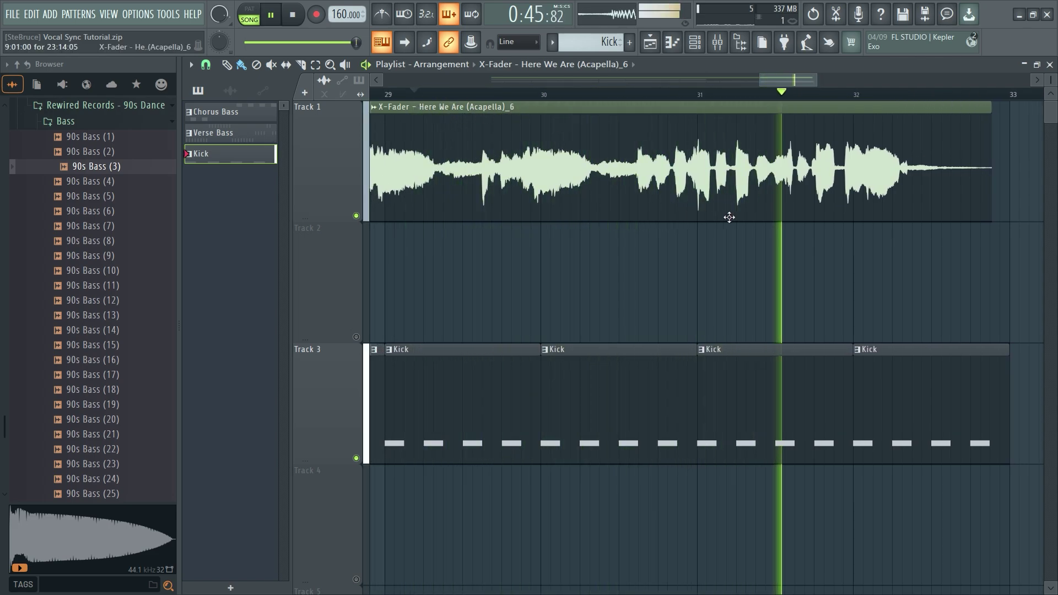
pyautogui.press('space')
pyautogui.scroll(4, 693, 182)
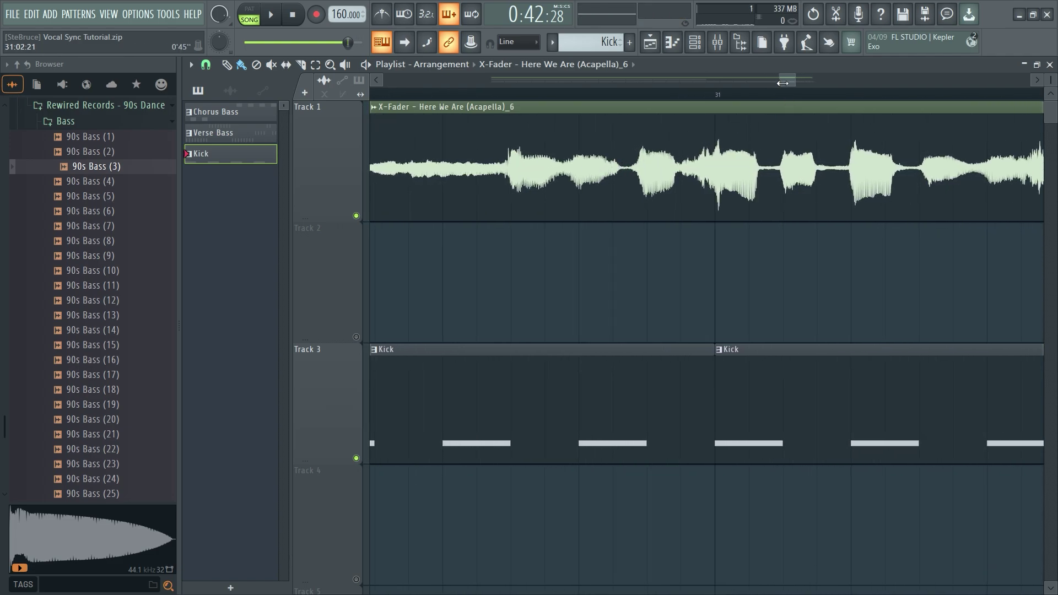
pyautogui.hscroll(2, 551, 171)
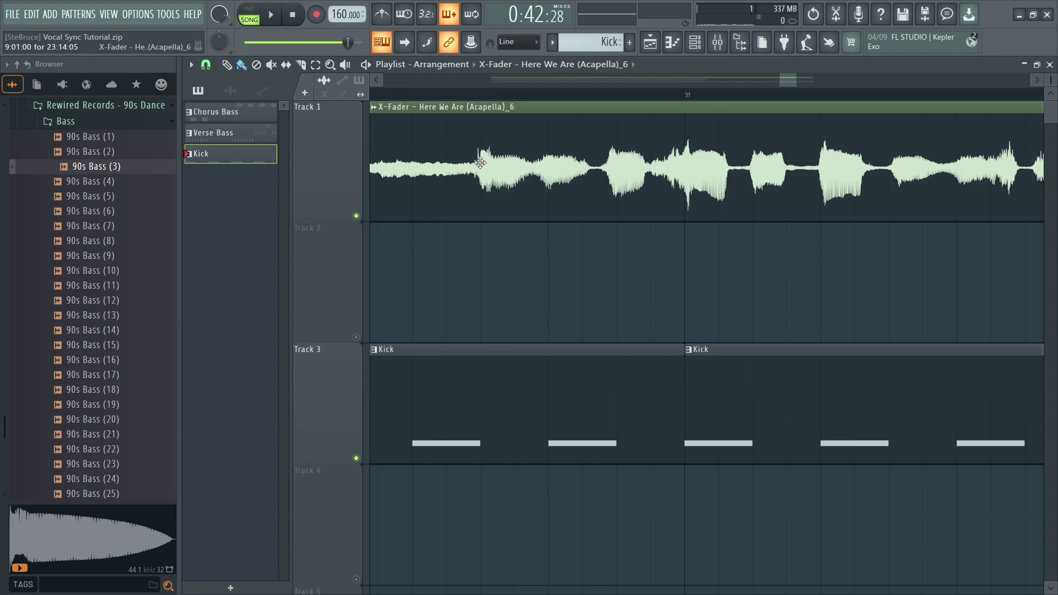
# Step: Shift the vocal clip slightly later so it starts at 9:01:02, aligning its peaks around bar 31 with the grid
pyautogui.click(206, 64)
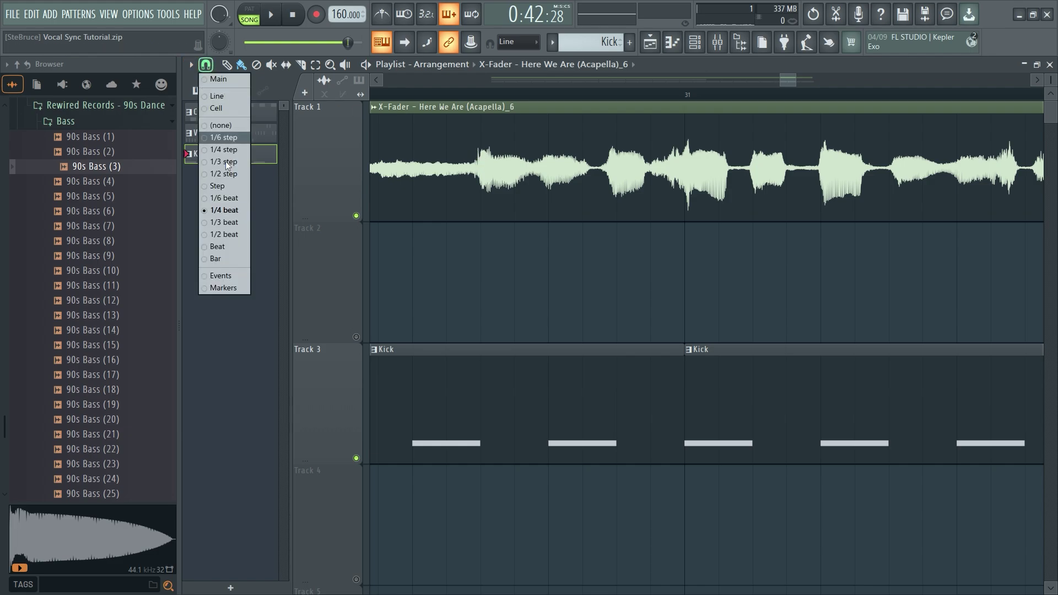
pyautogui.click(223, 234)
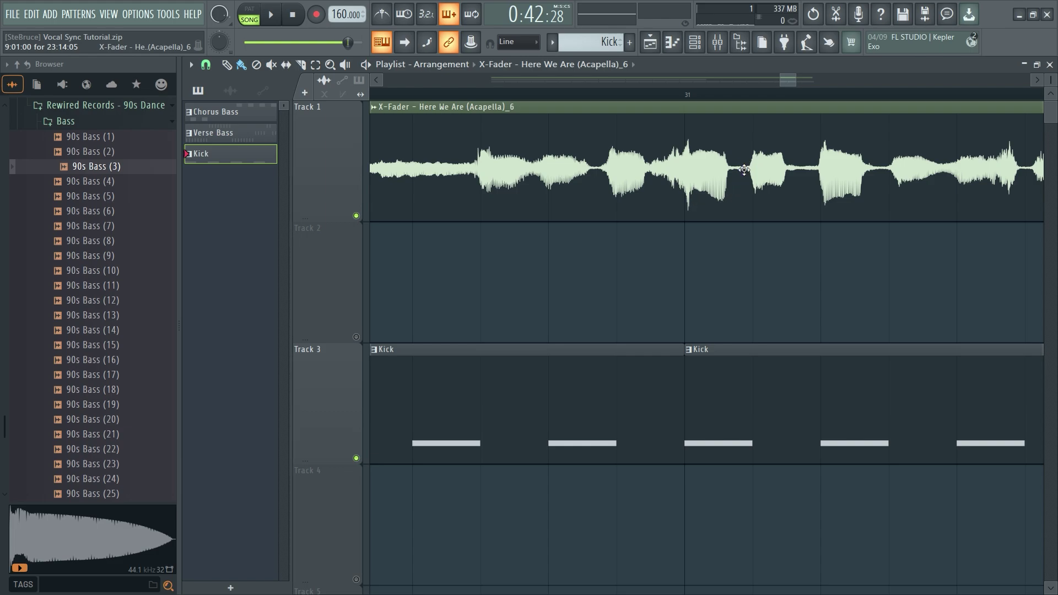
pyautogui.scroll(1, 788, 79)
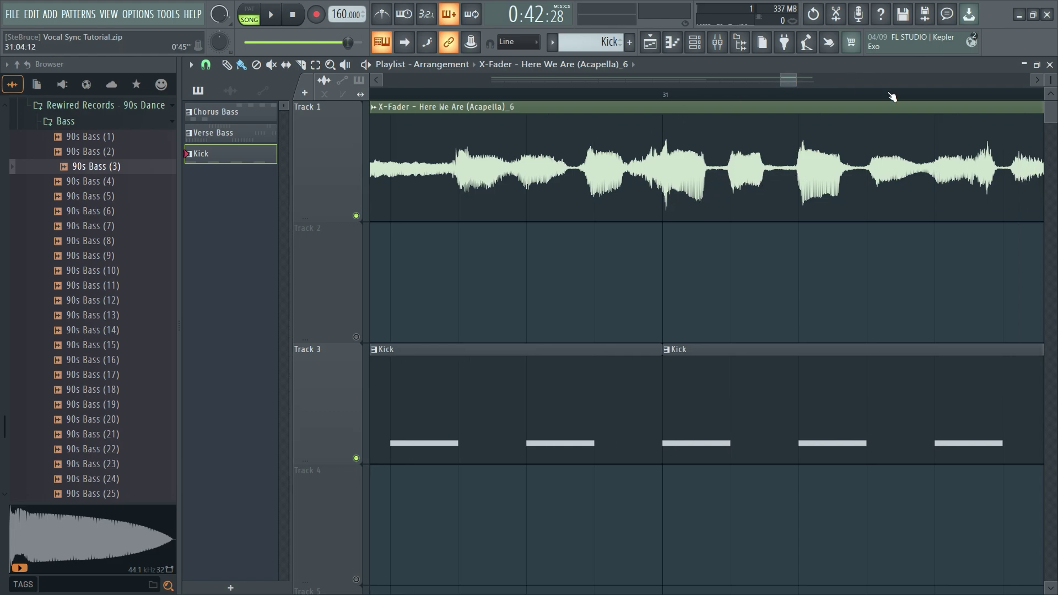
pyautogui.scroll(1, 1051, 91)
pyautogui.scroll(1, 1050, 80)
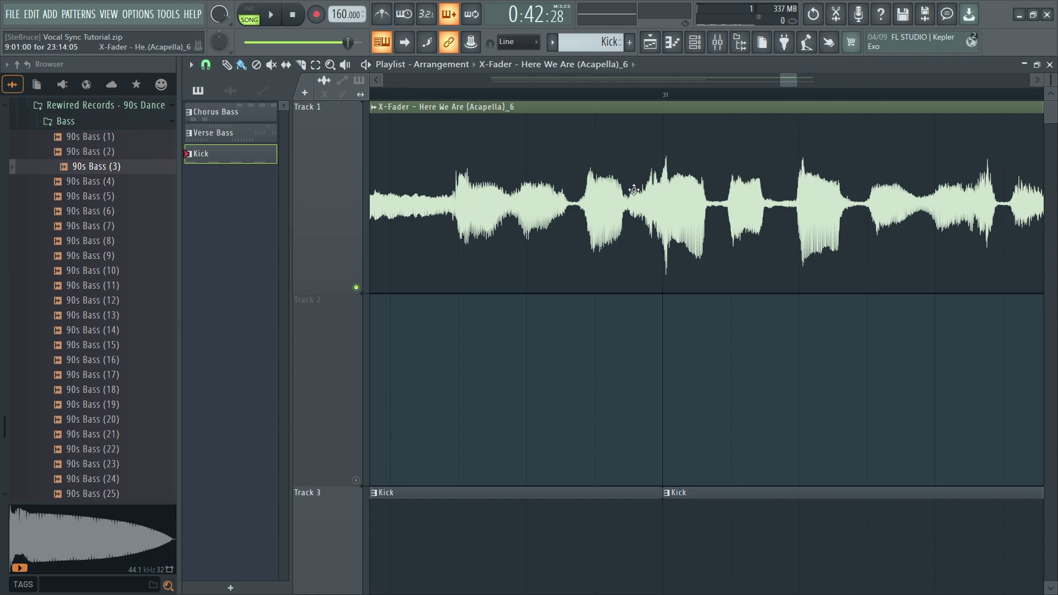
pyautogui.moveTo(567, 194); pyautogui.dragTo(574, 286)
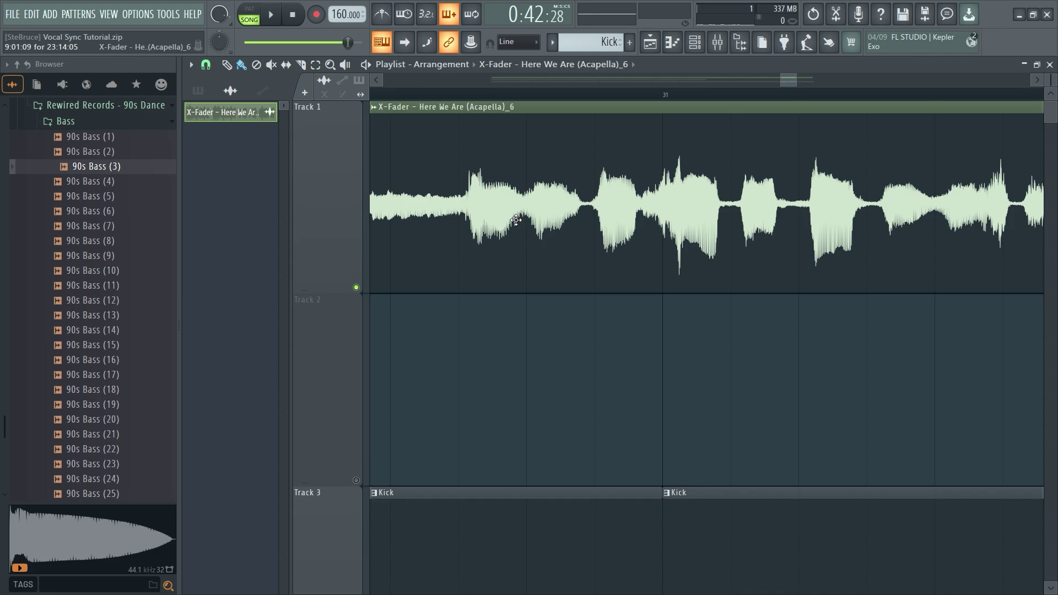
pyautogui.moveTo(471, 192); pyautogui.dragTo(466, 182)
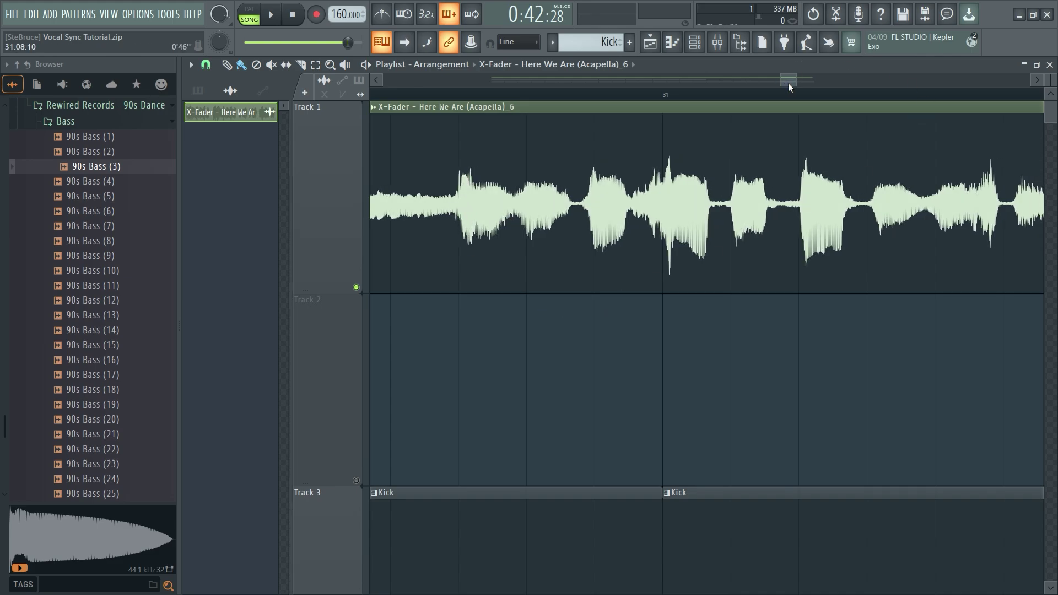
# Step: Check the vocal waveform's alignment with the beat grid at several points from bar 32 back to bar 14
pyautogui.moveTo(788, 83); pyautogui.dragTo(802, 81)
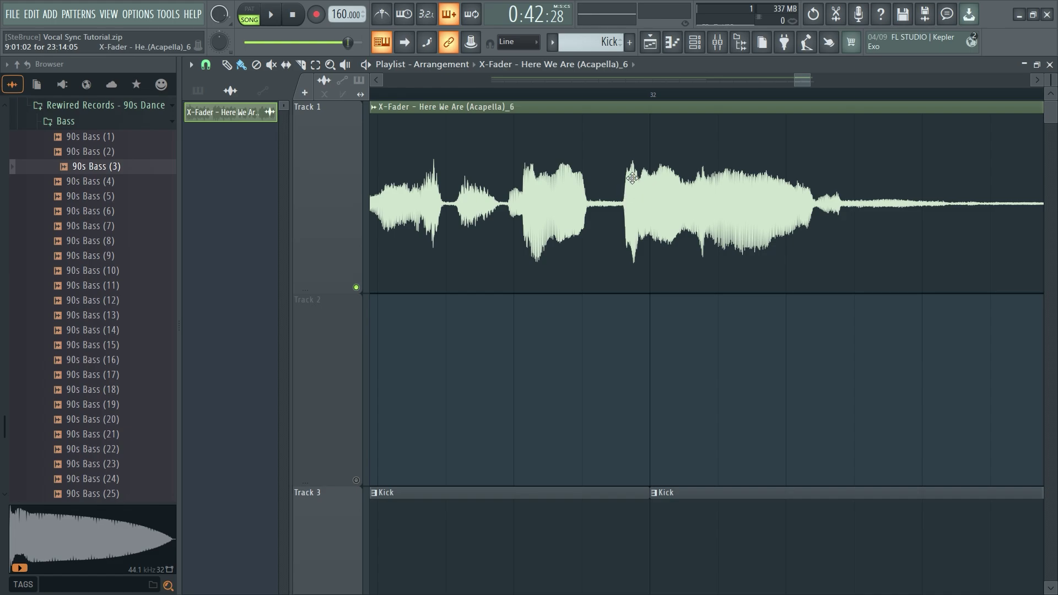
pyautogui.moveTo(802, 81); pyautogui.dragTo(701, 81)
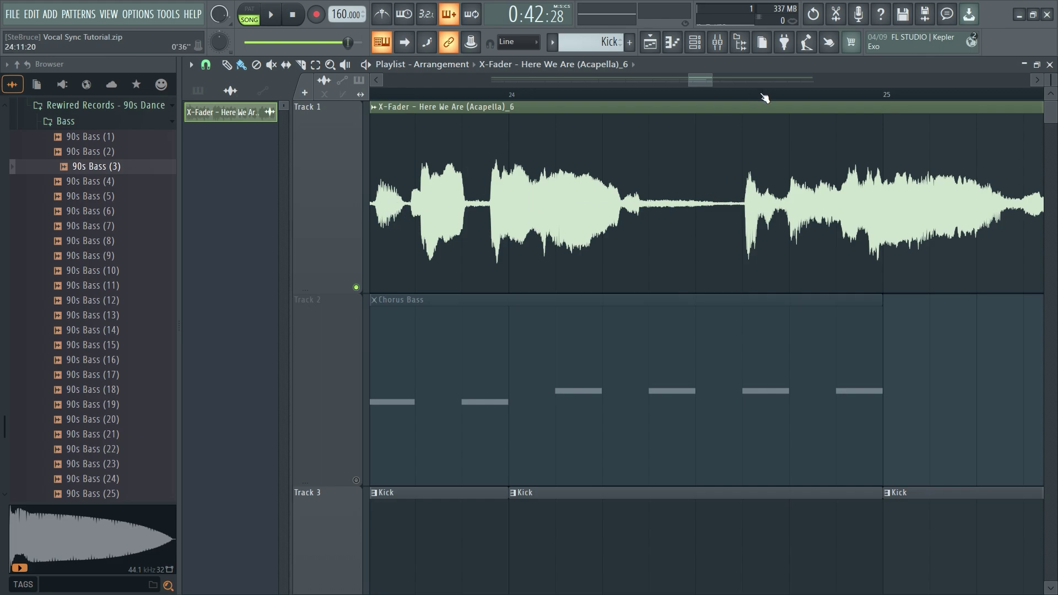
pyautogui.moveTo(692, 82); pyautogui.dragTo(683, 82)
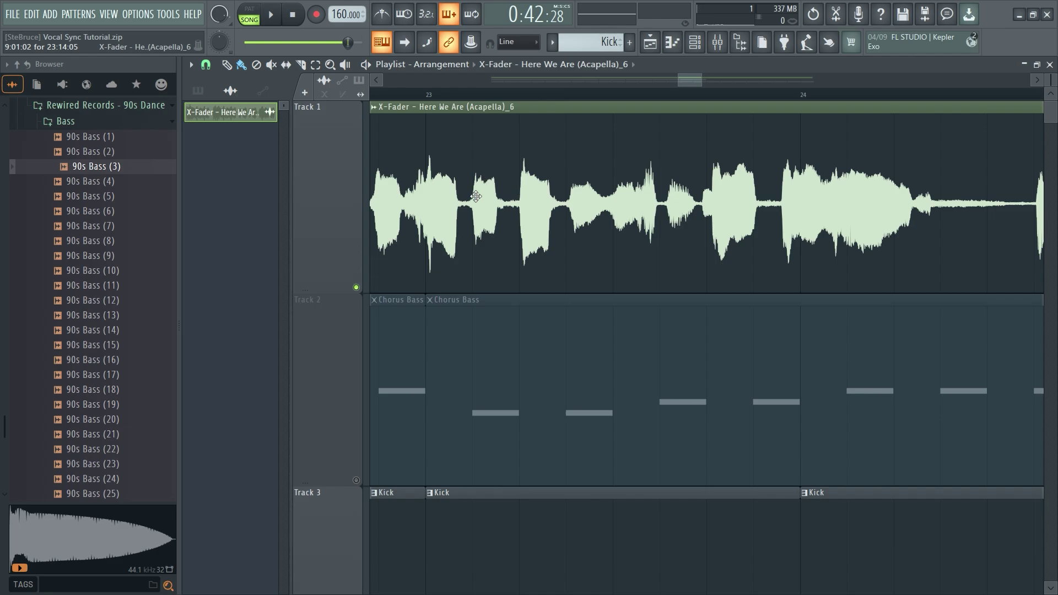
pyautogui.moveTo(685, 80); pyautogui.dragTo(651, 82)
pyautogui.hscroll(-3, 641, 191)
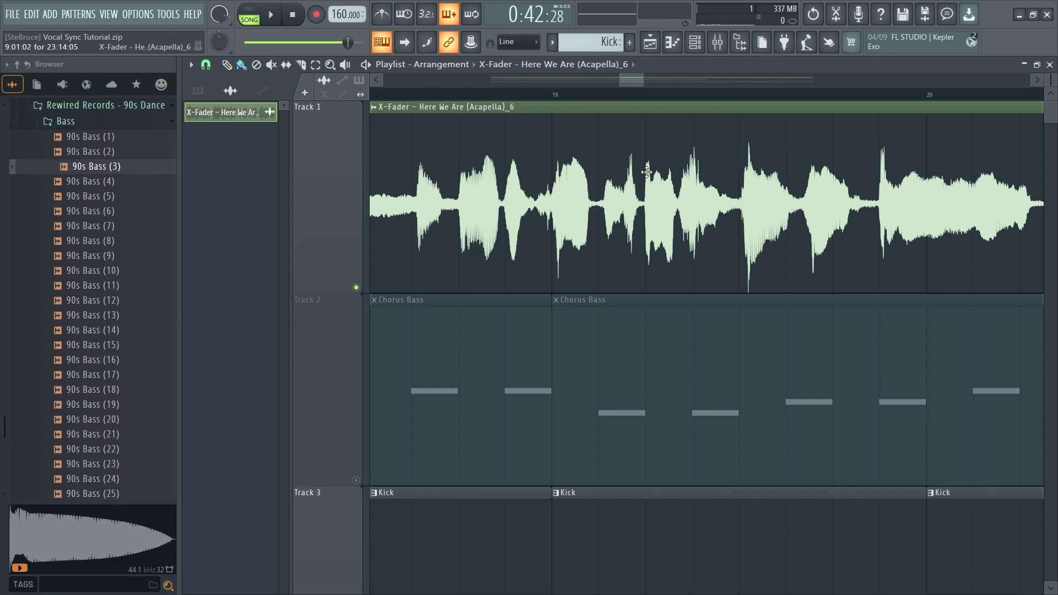
pyautogui.moveTo(633, 82); pyautogui.dragTo(569, 81)
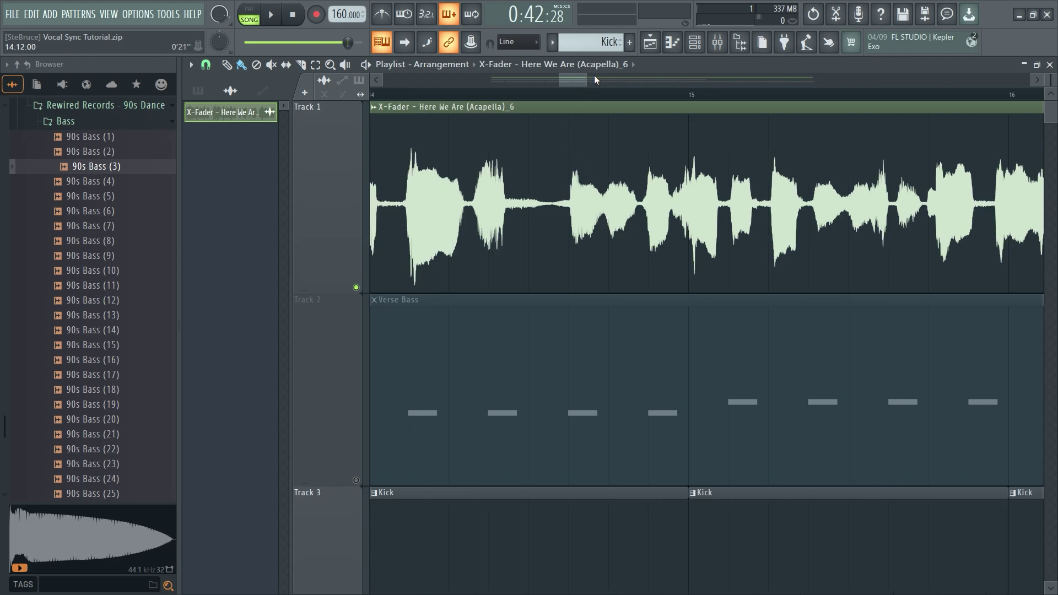
# Step: Stretch the vocal clip in Track 1 longer to a length of 27:11:03
pyautogui.scroll(-6, 577, 78)
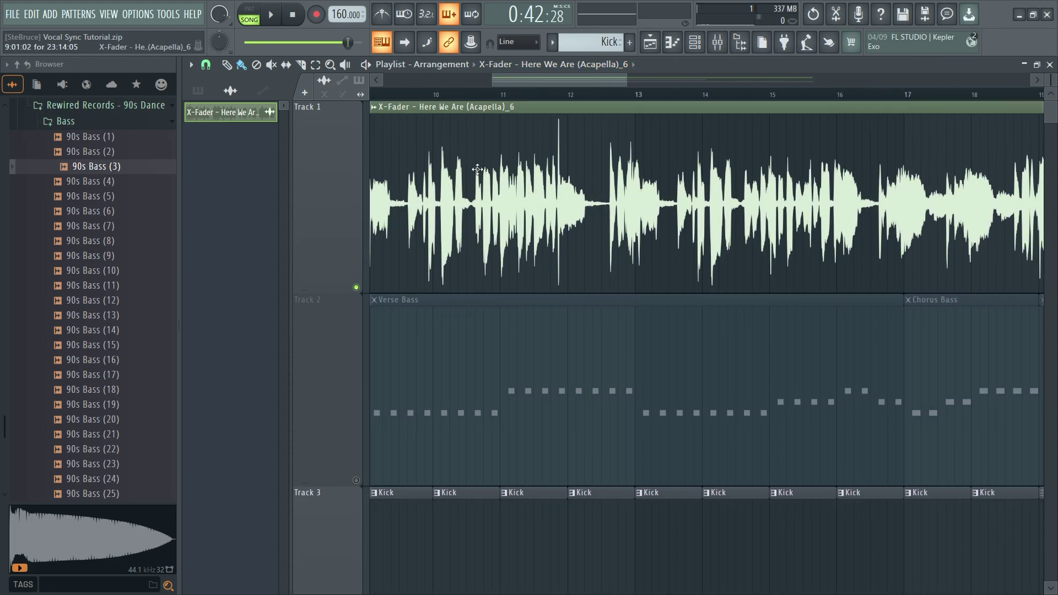
pyautogui.doubleClick(522, 120)
pyautogui.moveTo(525, 260)
pyautogui.mouseDown()
pyautogui.moveTo(526, 243)
pyautogui.moveTo(525, 260)
pyautogui.mouseUp()
pyautogui.moveTo(563, 81); pyautogui.dragTo(556, 81)
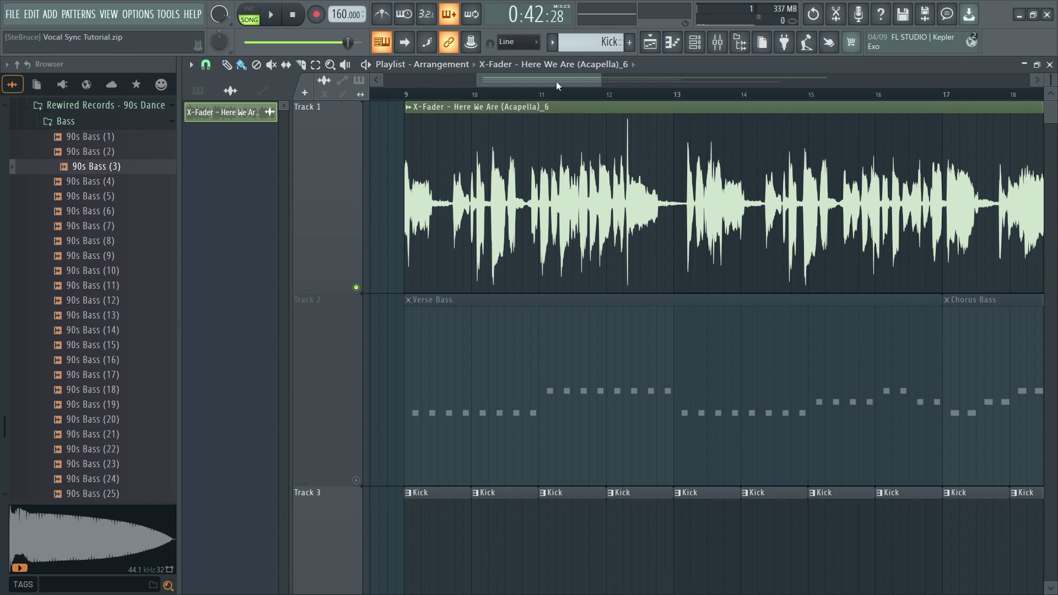
pyautogui.click(408, 106)
pyautogui.press('Escape')
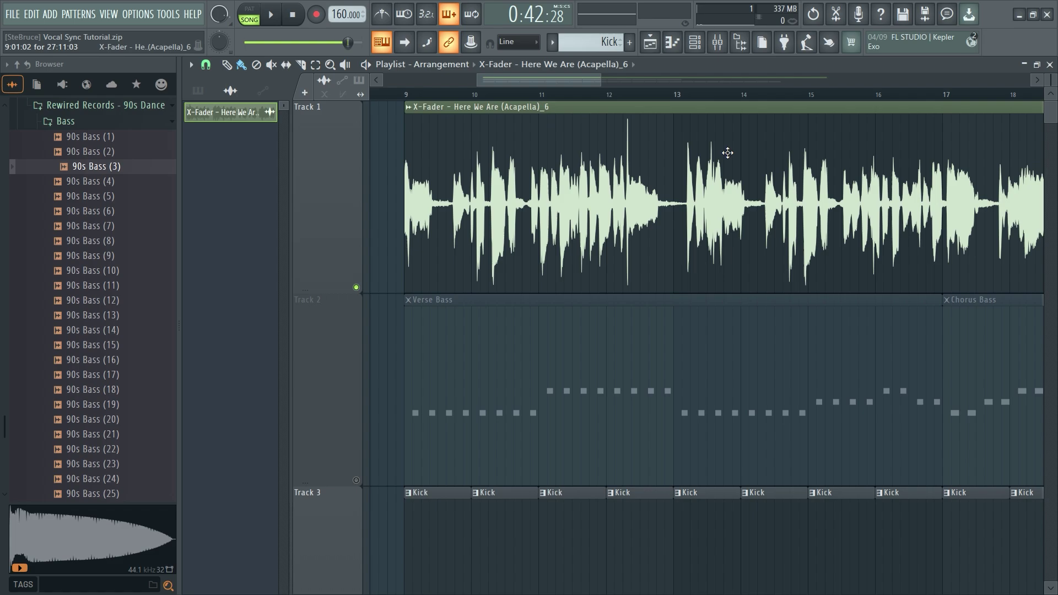
pyautogui.doubleClick(635, 146)
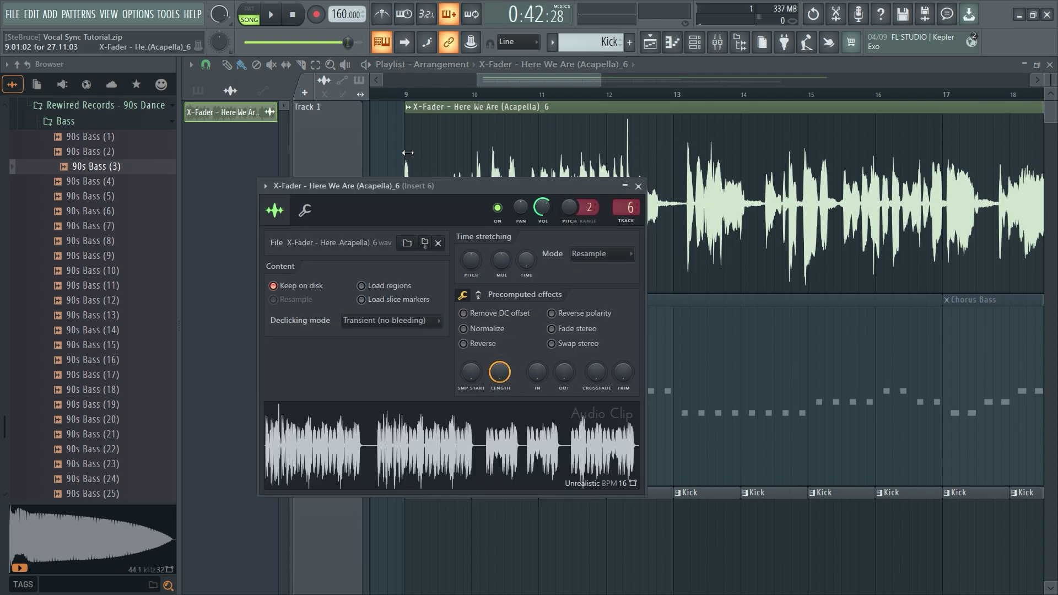
pyautogui.press('Escape')
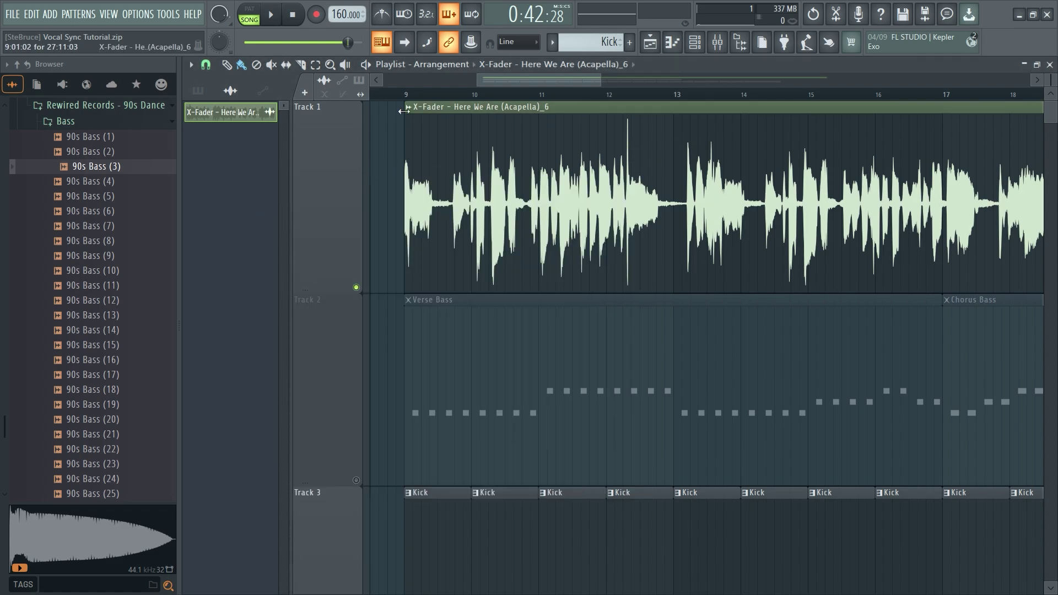
# Step: Run tempo detection on the vocal sample with the 100 to 200 BPM range
pyautogui.click(408, 106)
pyautogui.click(545, 192)
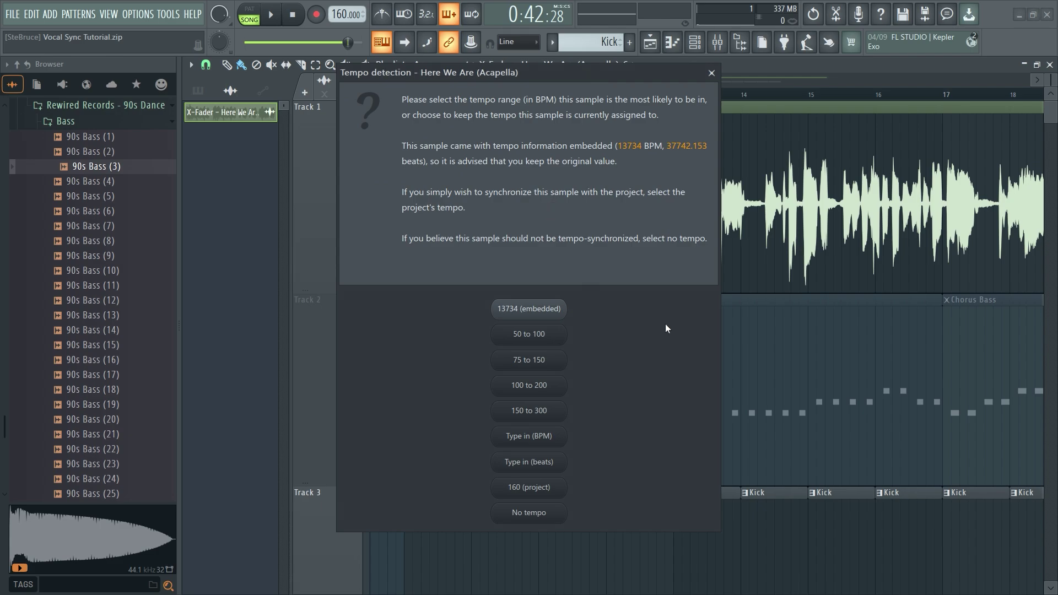
pyautogui.click(544, 390)
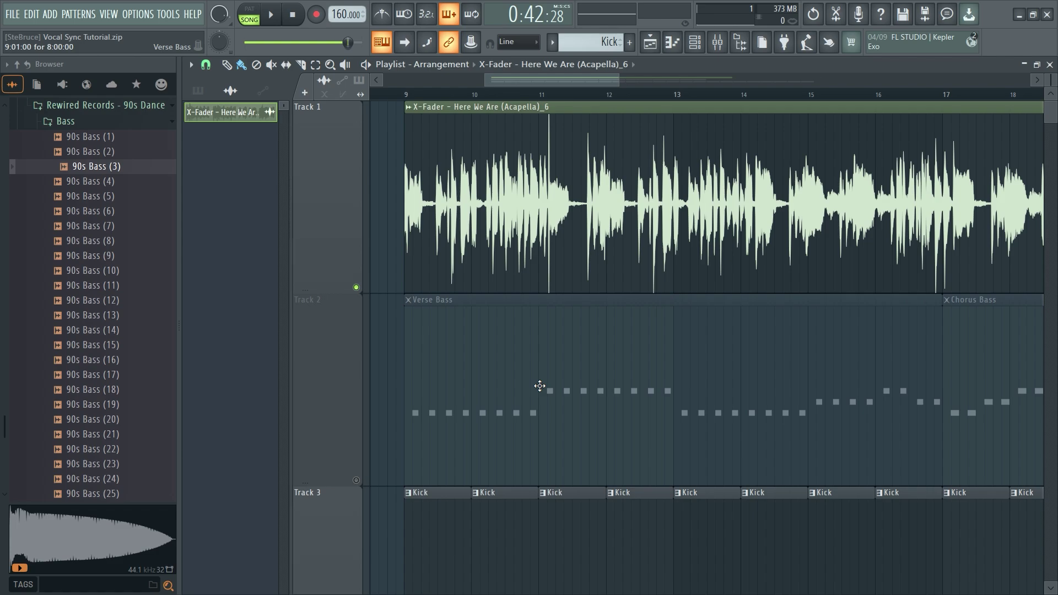
# Step: Play the vocal with the kick from bar 9 to check its sync after the tempo detection
pyautogui.scroll(4, 430, 145)
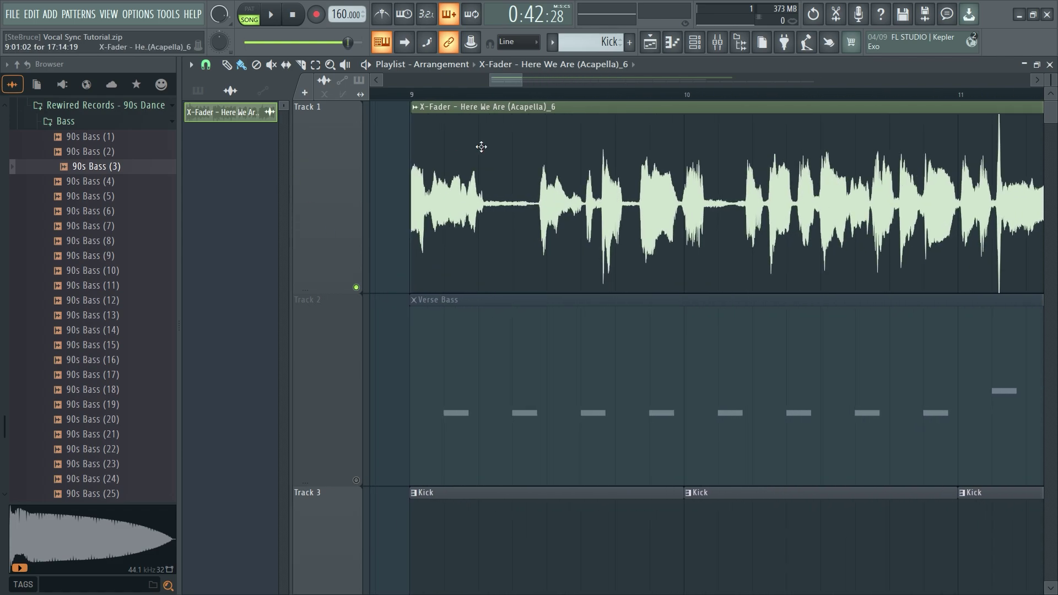
pyautogui.click(413, 96)
pyautogui.press('space')
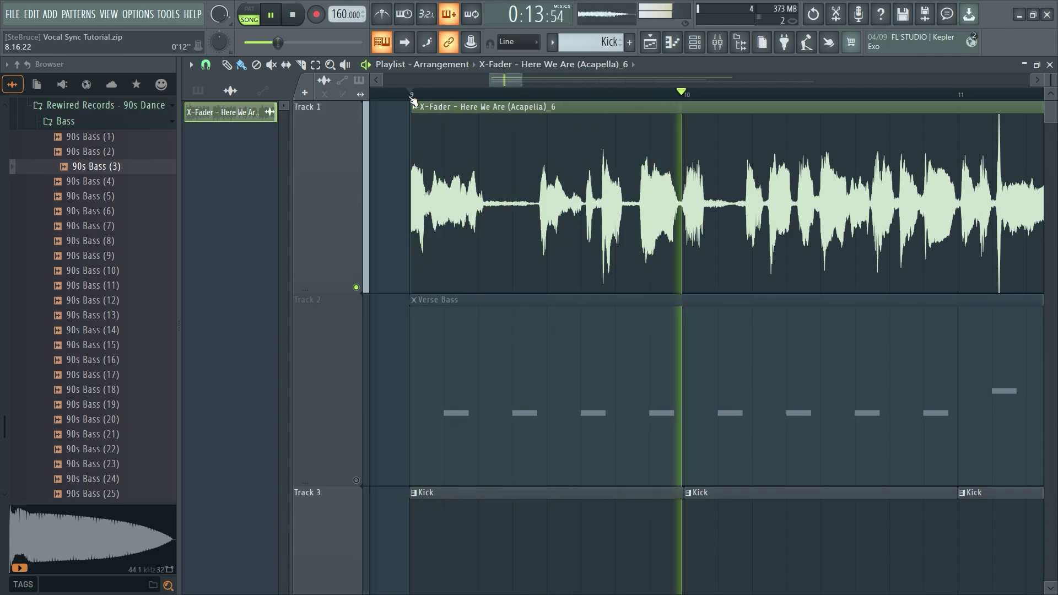
pyautogui.press('space')
# Step: Apply Fit to tempo to the vocal clip in Track 1
pyautogui.scroll(-3, 439, 142)
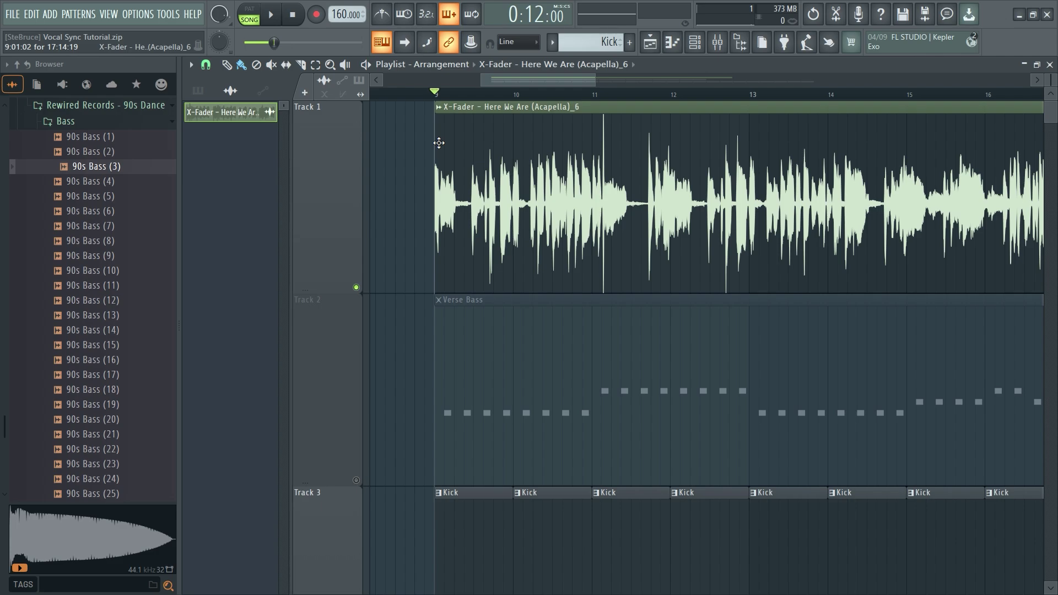
pyautogui.click(438, 107)
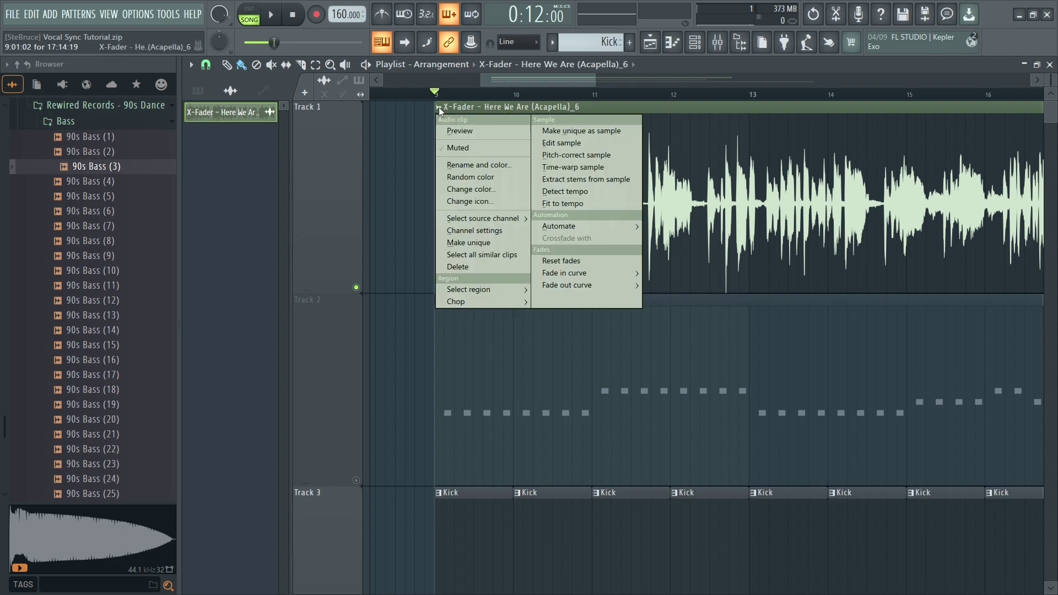
pyautogui.click(577, 204)
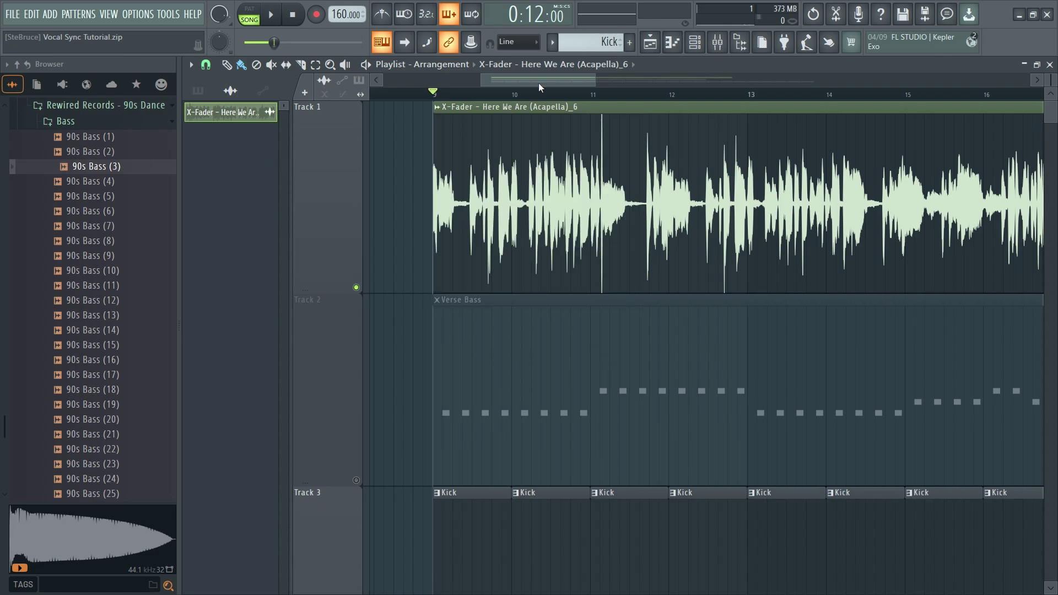